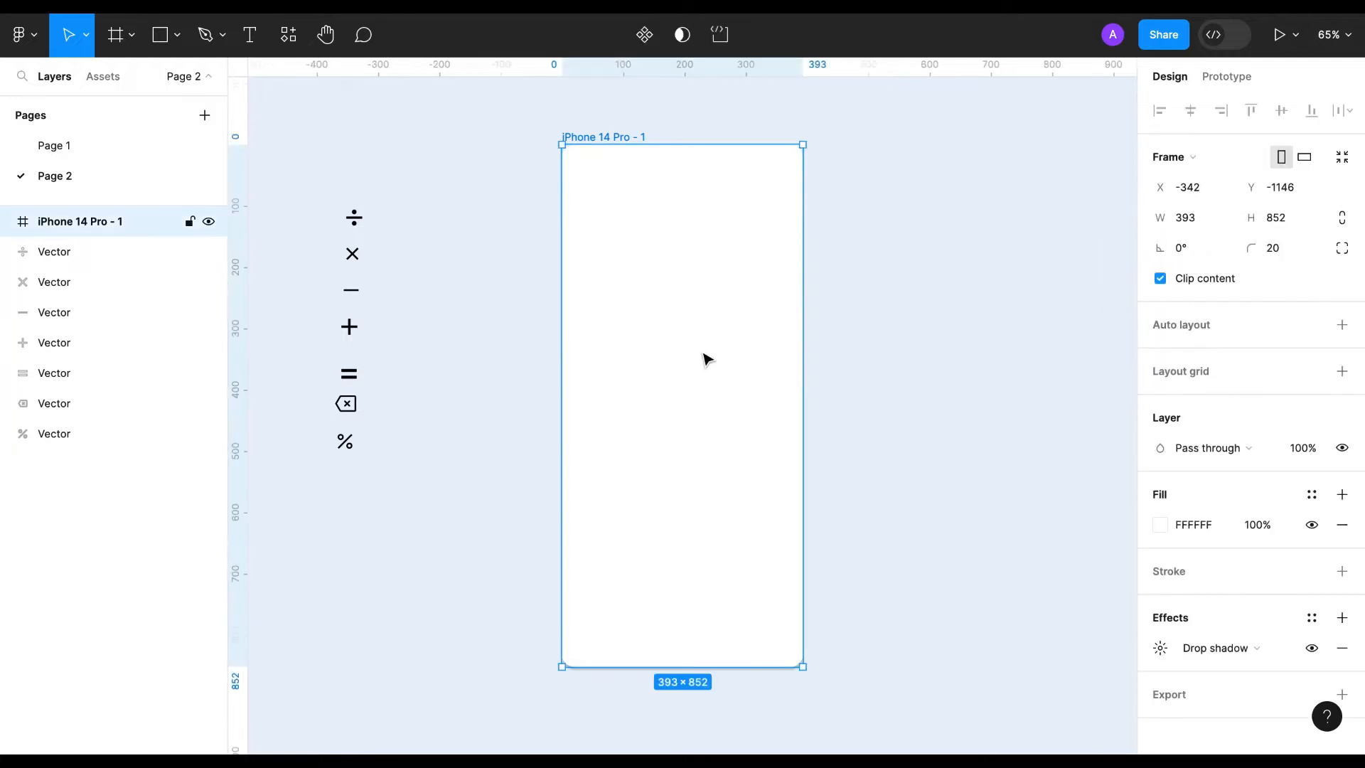
- Draw a circle near the phone frame's left side and set its size to 65 × 65
key(o)
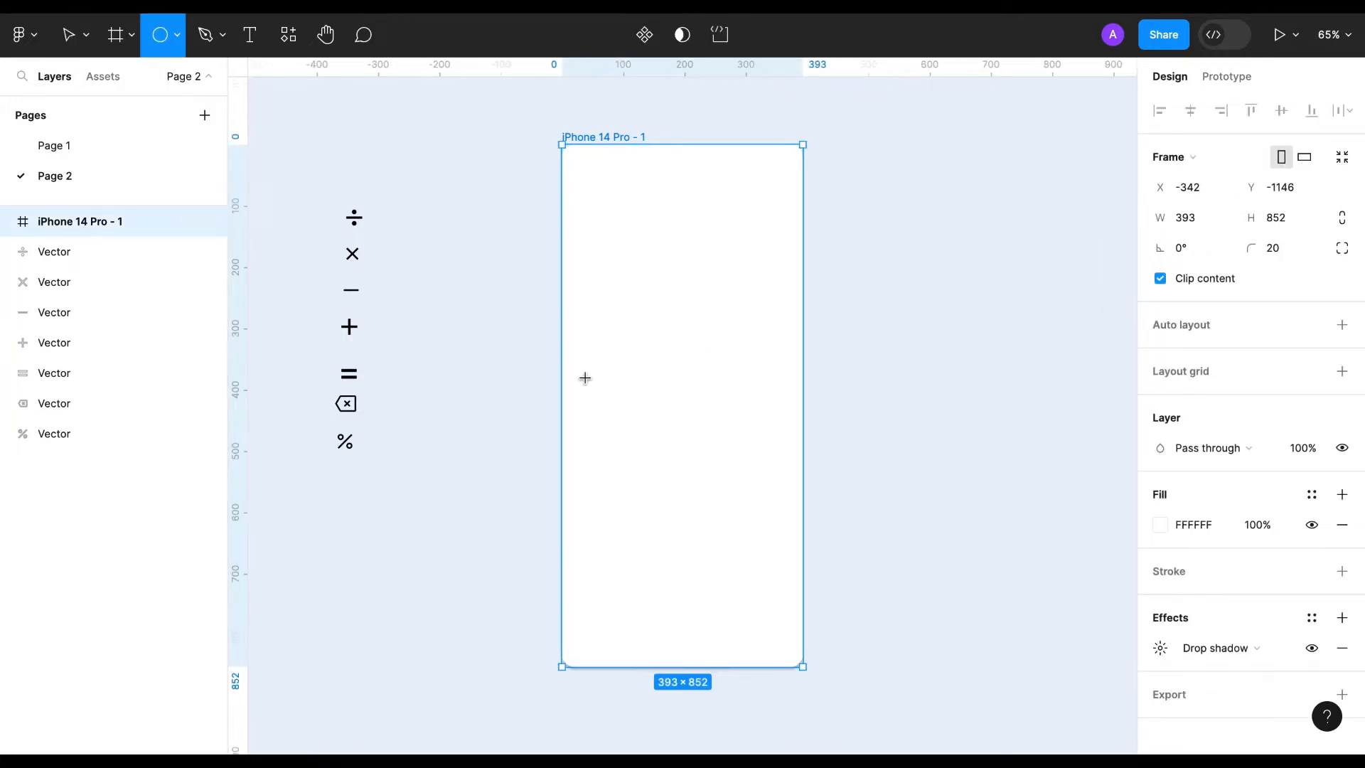
drag(584, 334, 622, 378)
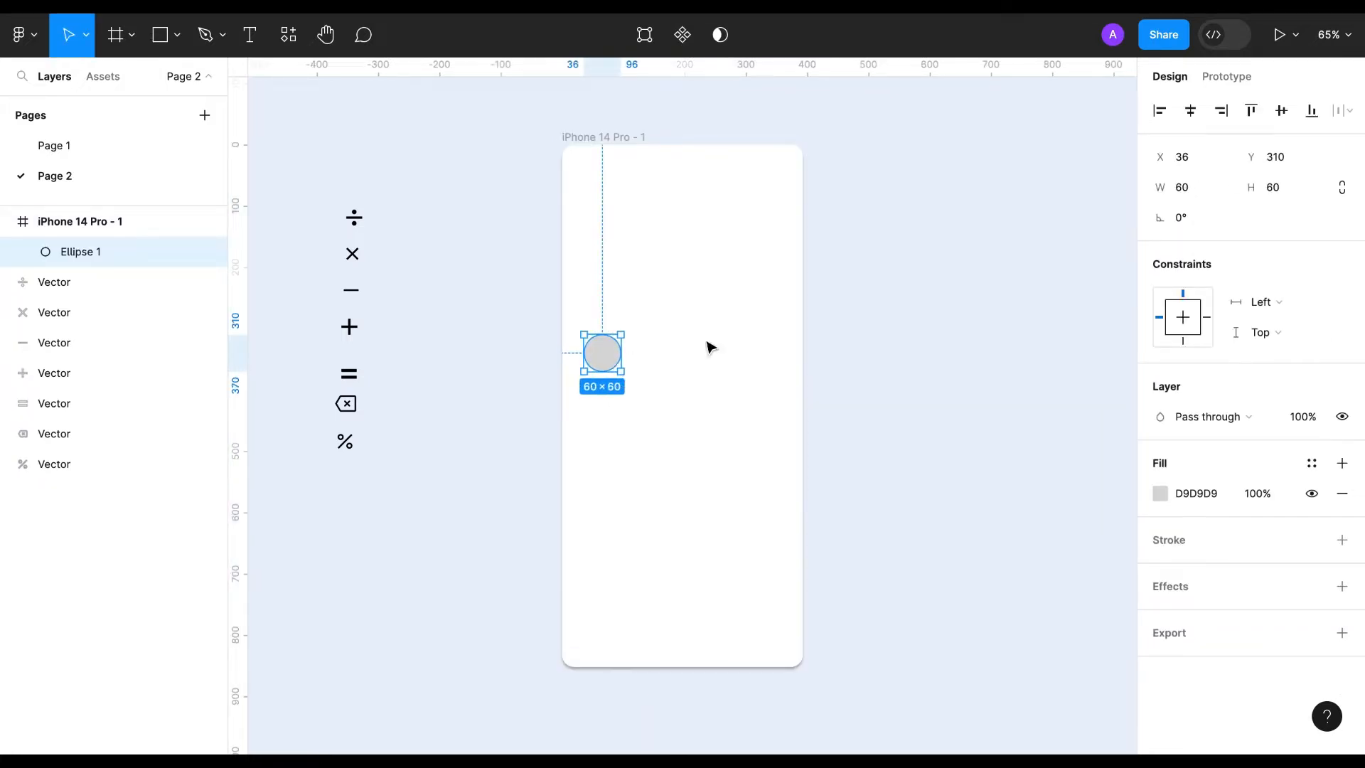
click(1258, 197)
text(65)
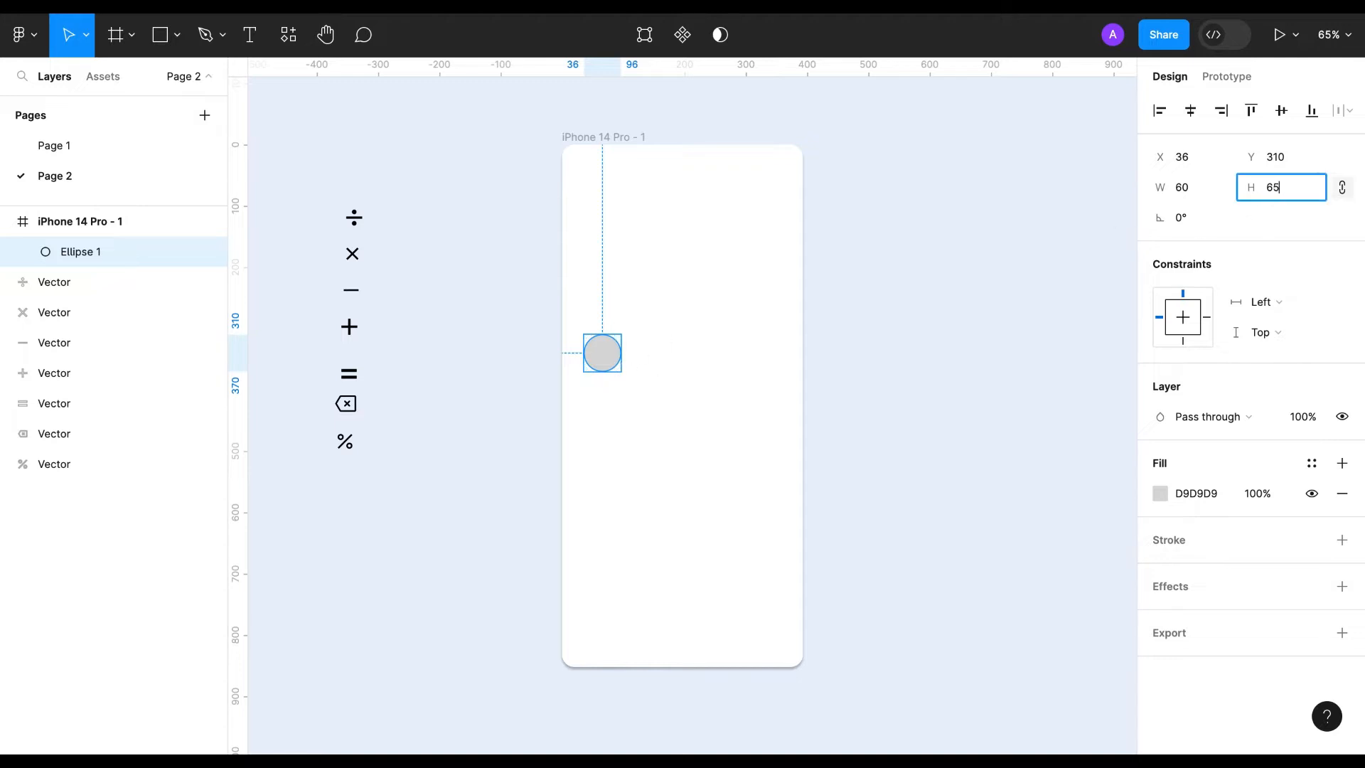
key(Return)
- Add a drop shadow to the circle with X 8, Y 8, blur 16 and a light grey colour
click(1342, 586)
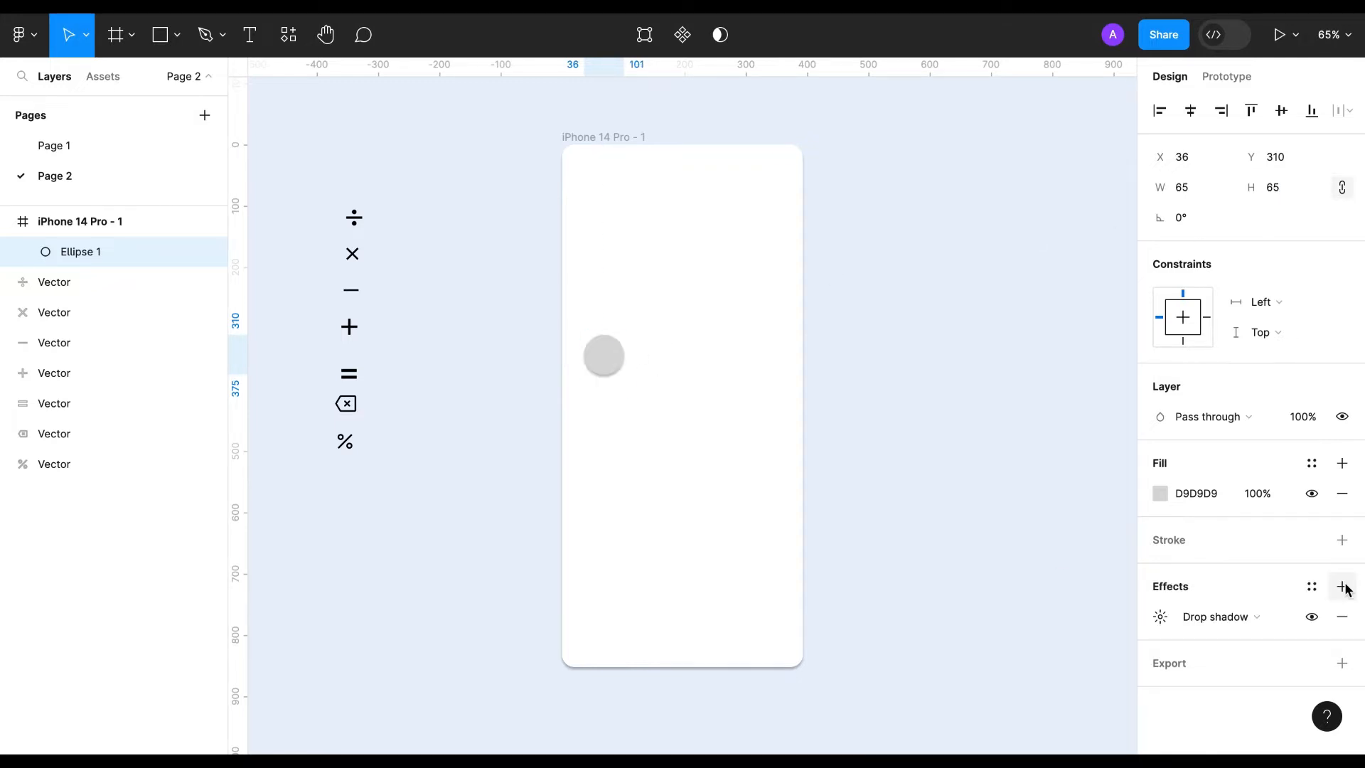
click(1160, 616)
click(953, 685)
text(8)
click(1059, 655)
text(16)
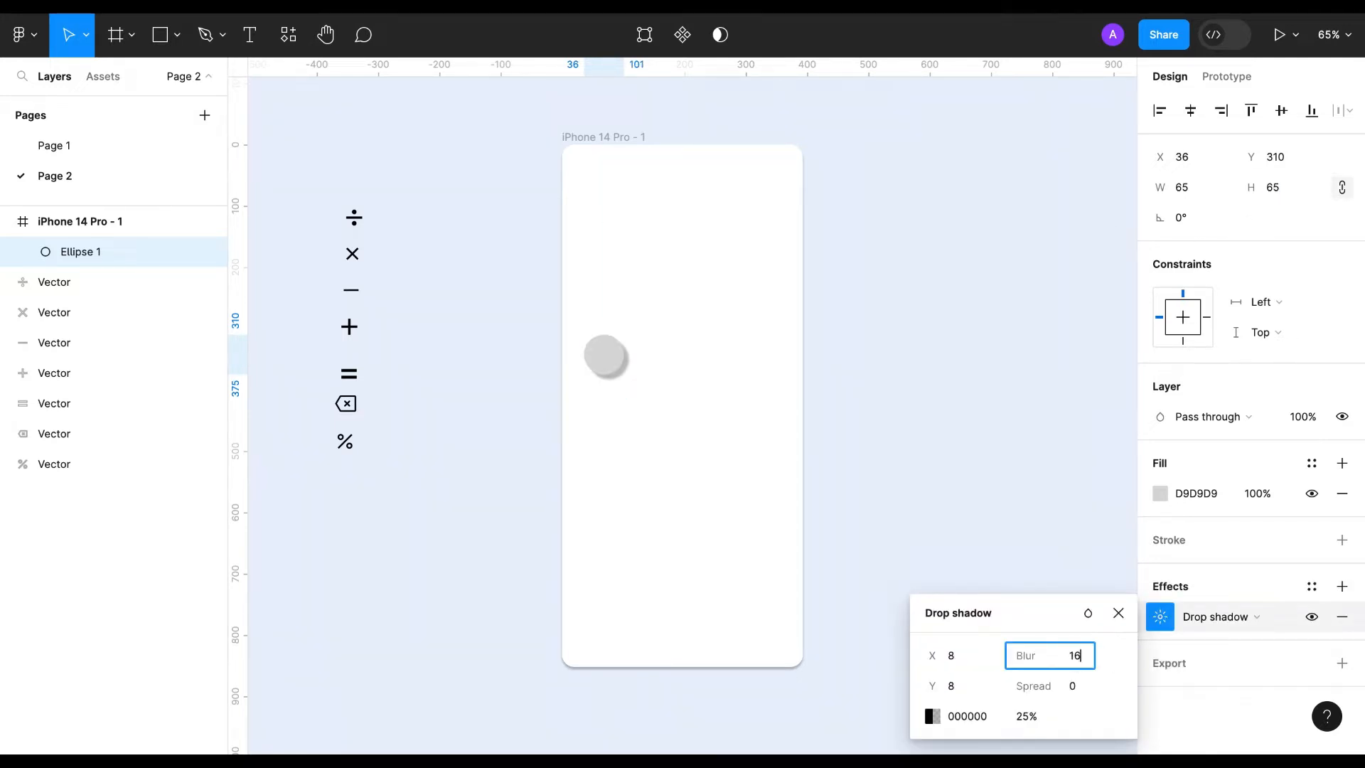
click(932, 717)
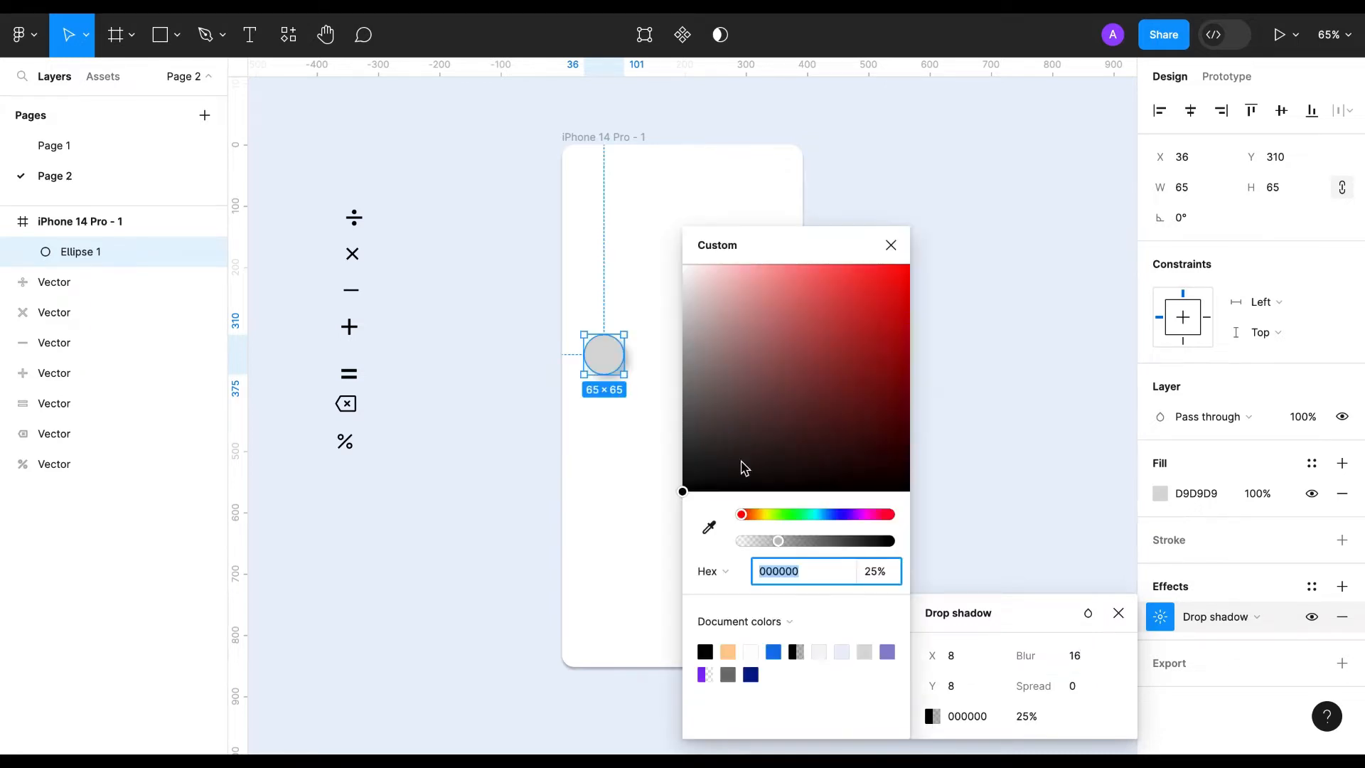
drag(681, 492, 685, 310)
click(892, 244)
- Add a second drop shadow to the circle with X -8, Y -8, blur 16 and colour C6C6C6
click(1343, 585)
click(1160, 616)
text(-8)
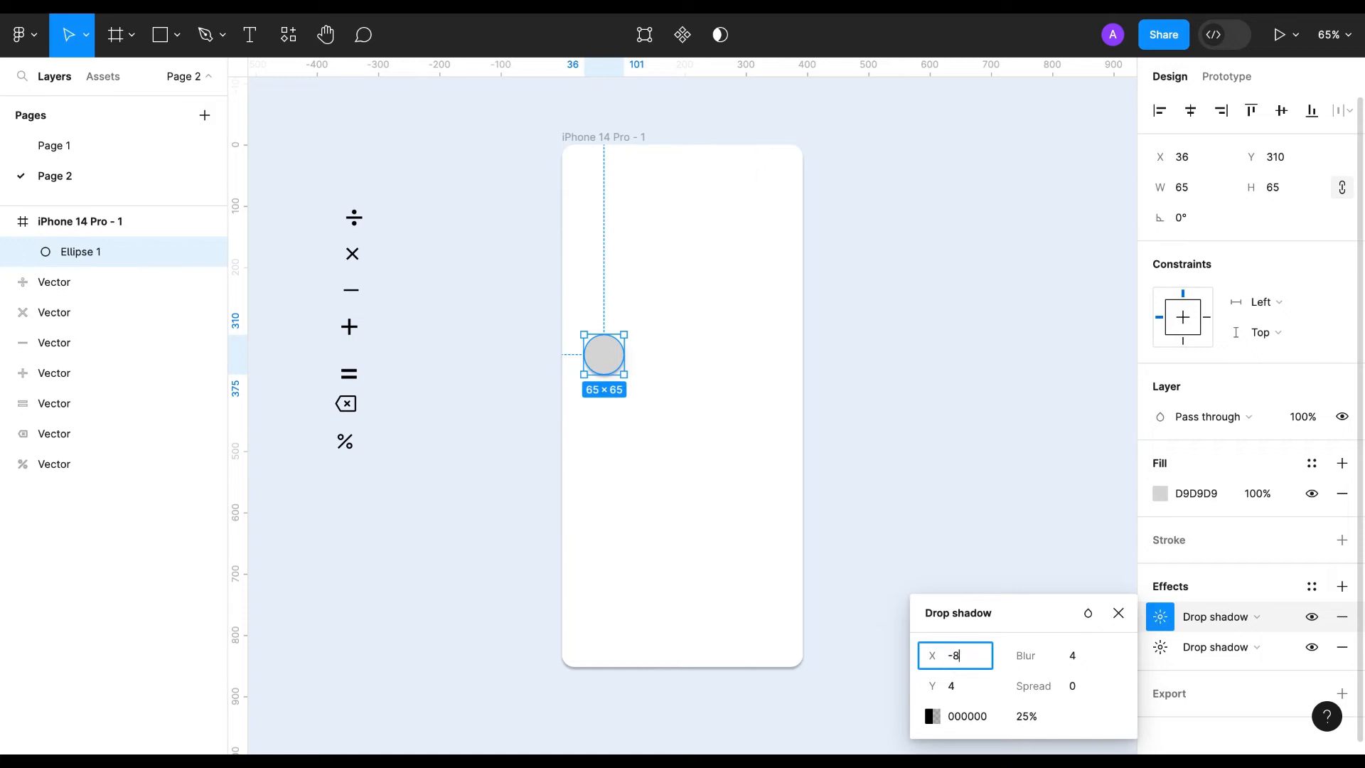
key(Tab)
text(-8)
click(1072, 656)
text(16)
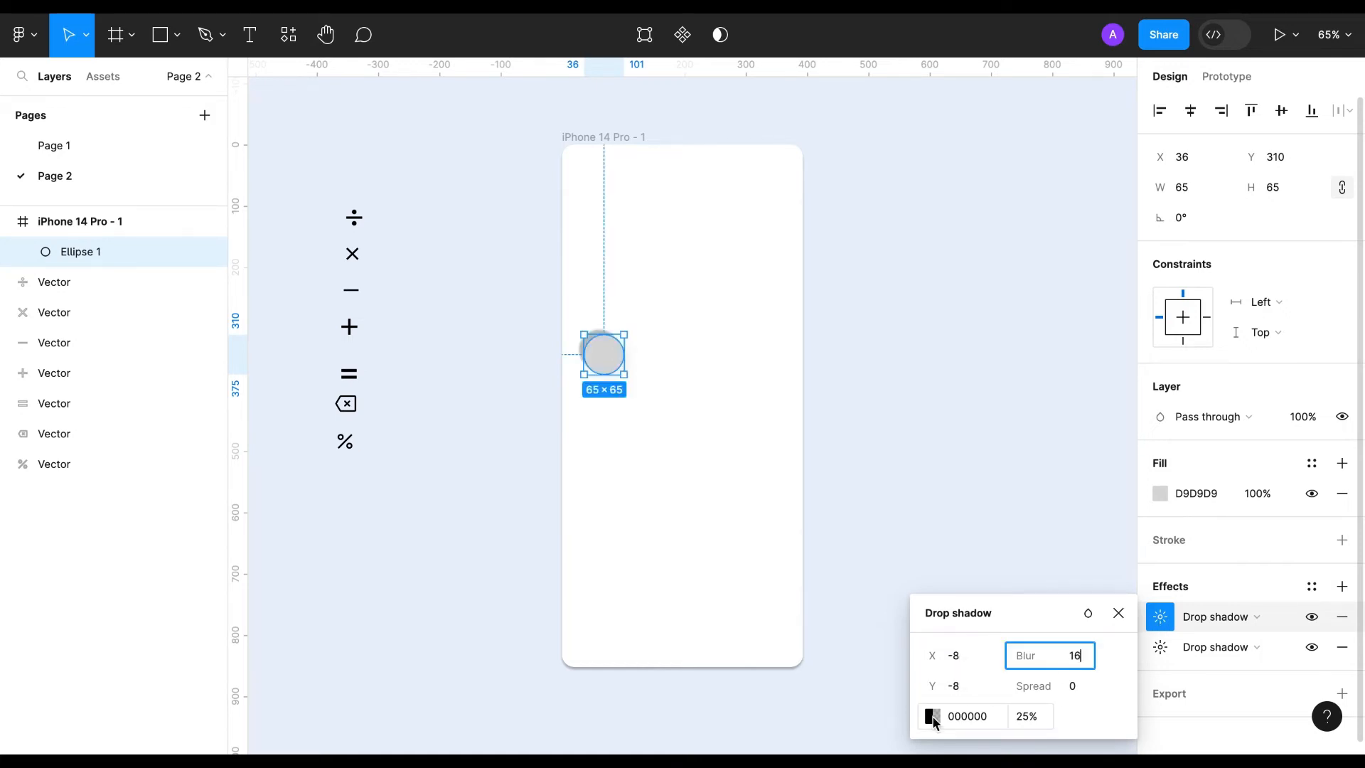
click(932, 716)
drag(716, 463, 682, 315)
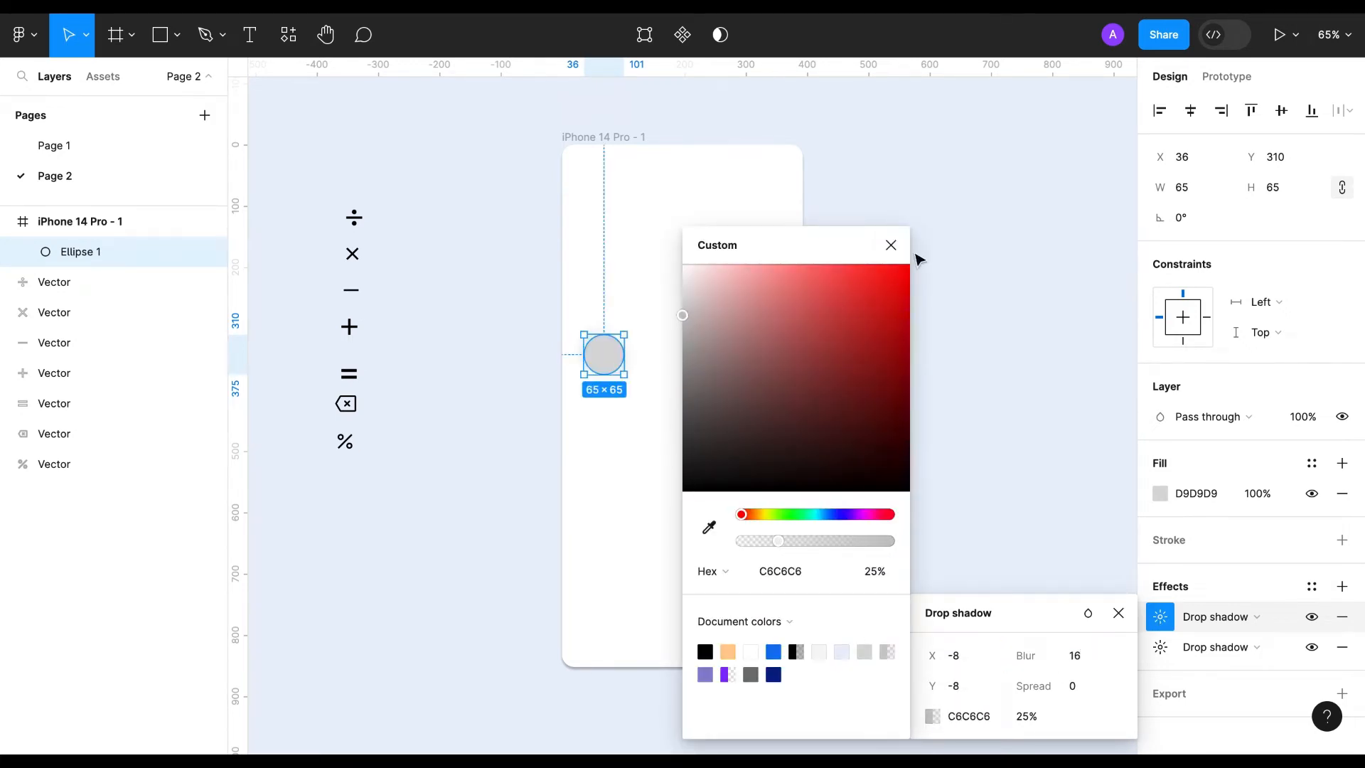
click(891, 245)
- Change the circle's fill to the pale blue F3F8FF
click(1159, 493)
click(938, 527)
click(1075, 649)
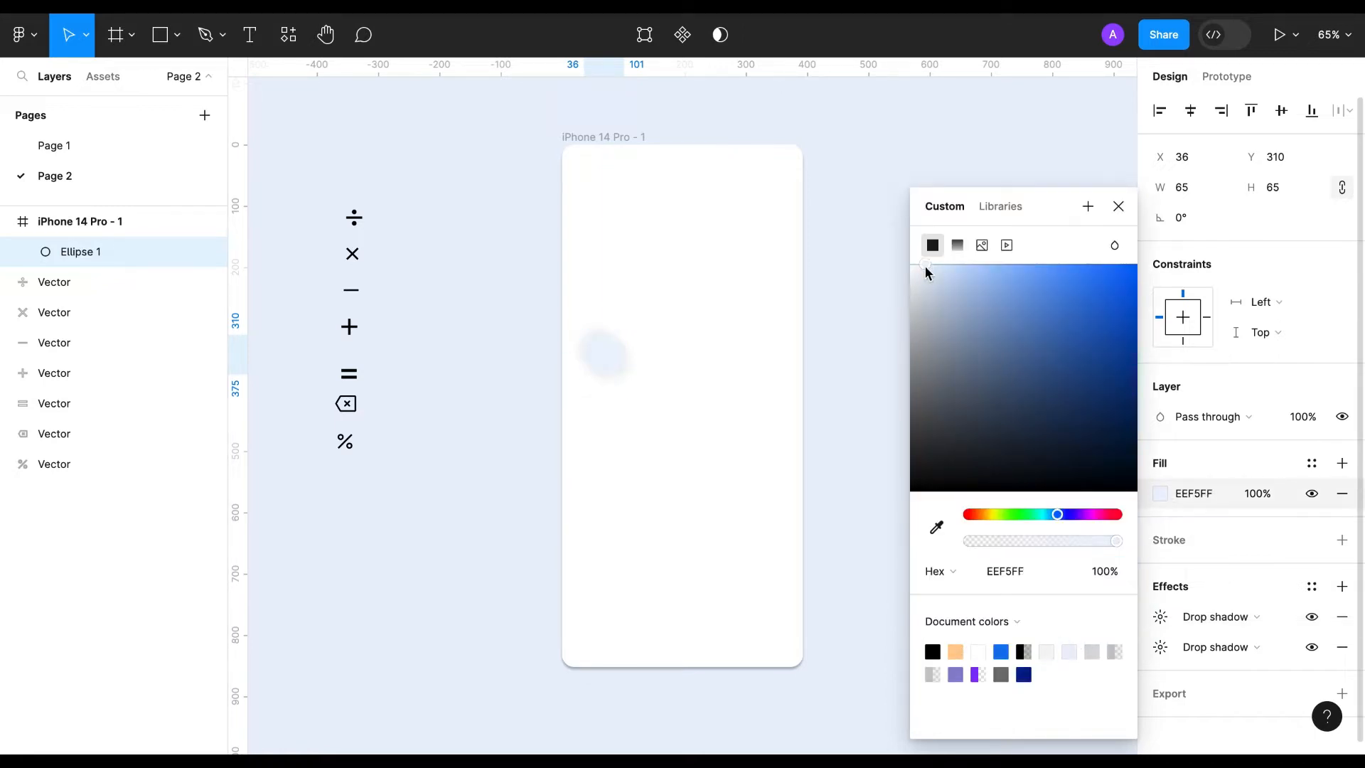
drag(925, 265, 917, 268)
click(676, 518)
- Resize the circle to 68 × 68 and move it down to about X 38, Y 341
click(613, 363)
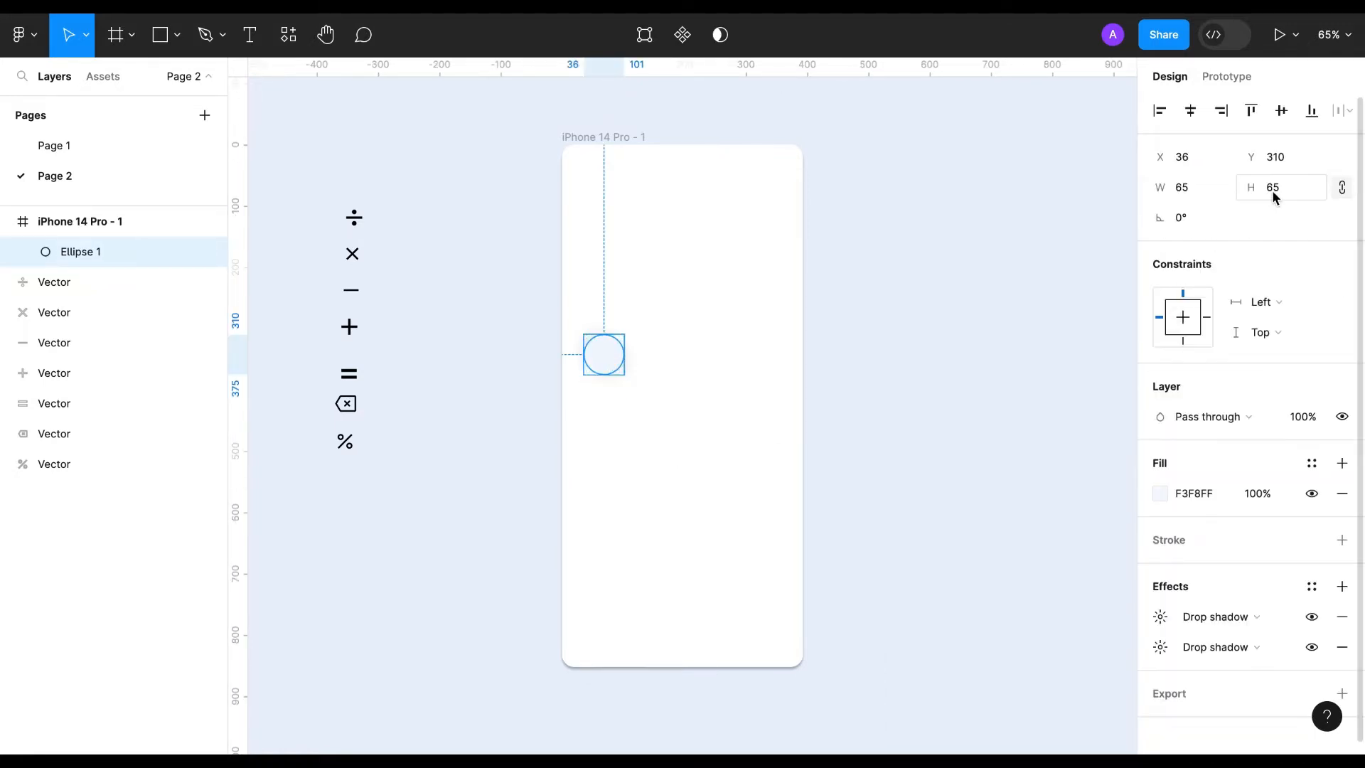
text(68)
key(Return)
drag(602, 361, 603, 382)
click(602, 450)
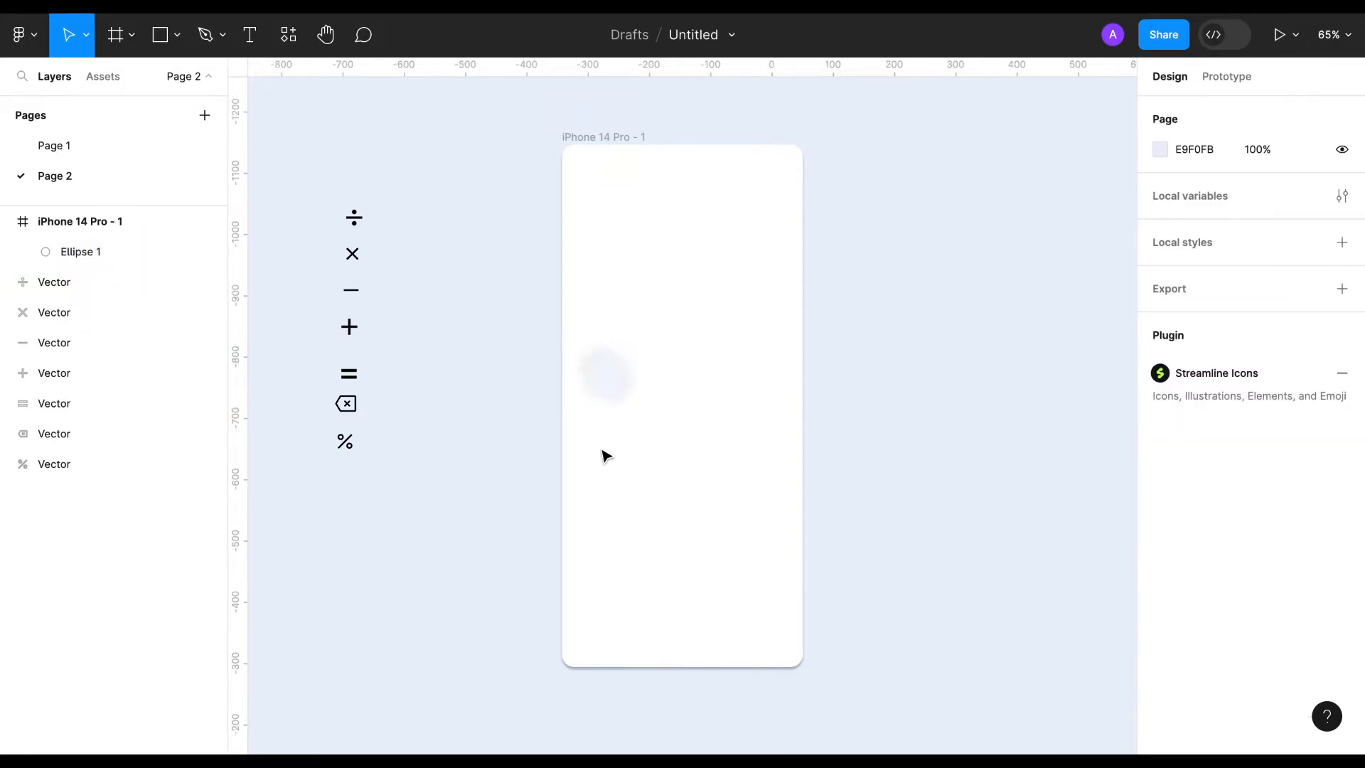
- Change the colour of the circle's -8, -8 drop shadow to light blue E5F5FE
click(607, 377)
click(1161, 617)
click(932, 716)
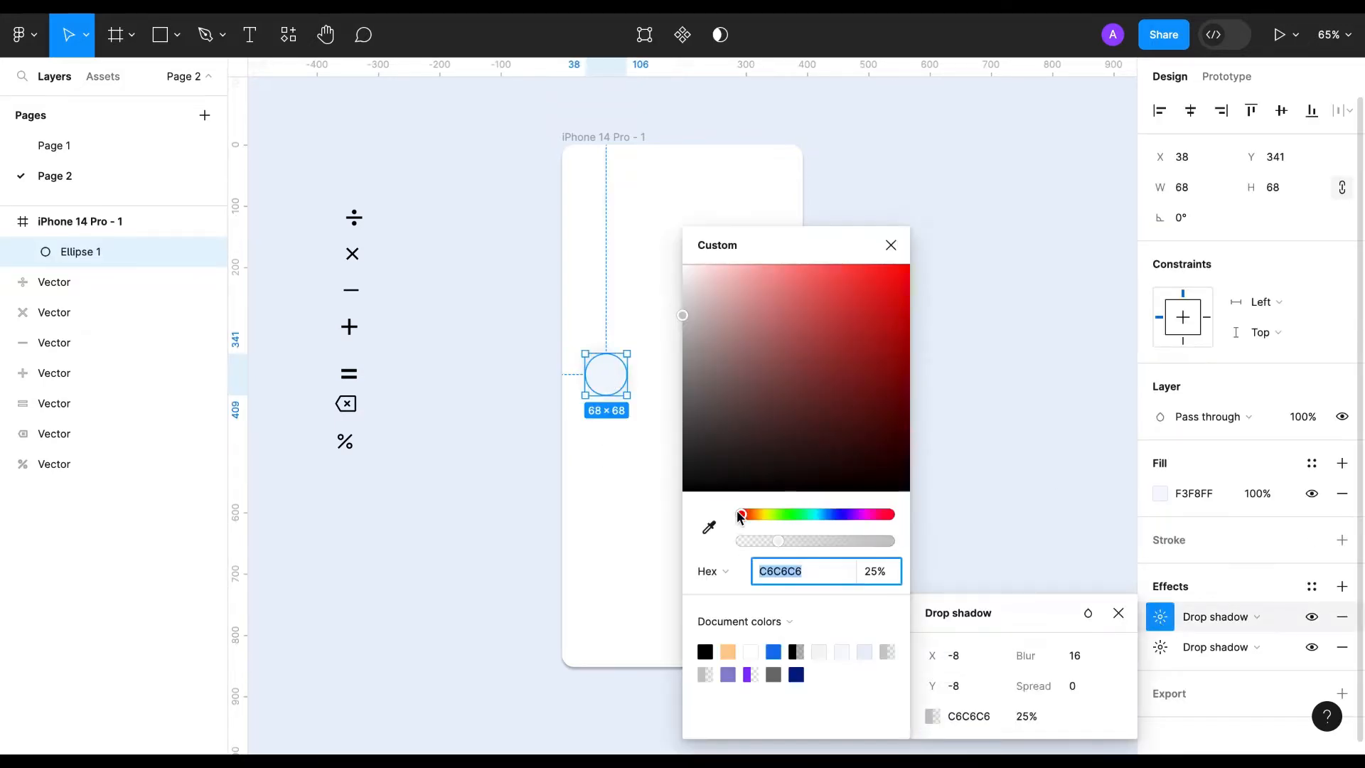
drag(739, 517, 825, 514)
drag(681, 312, 705, 251)
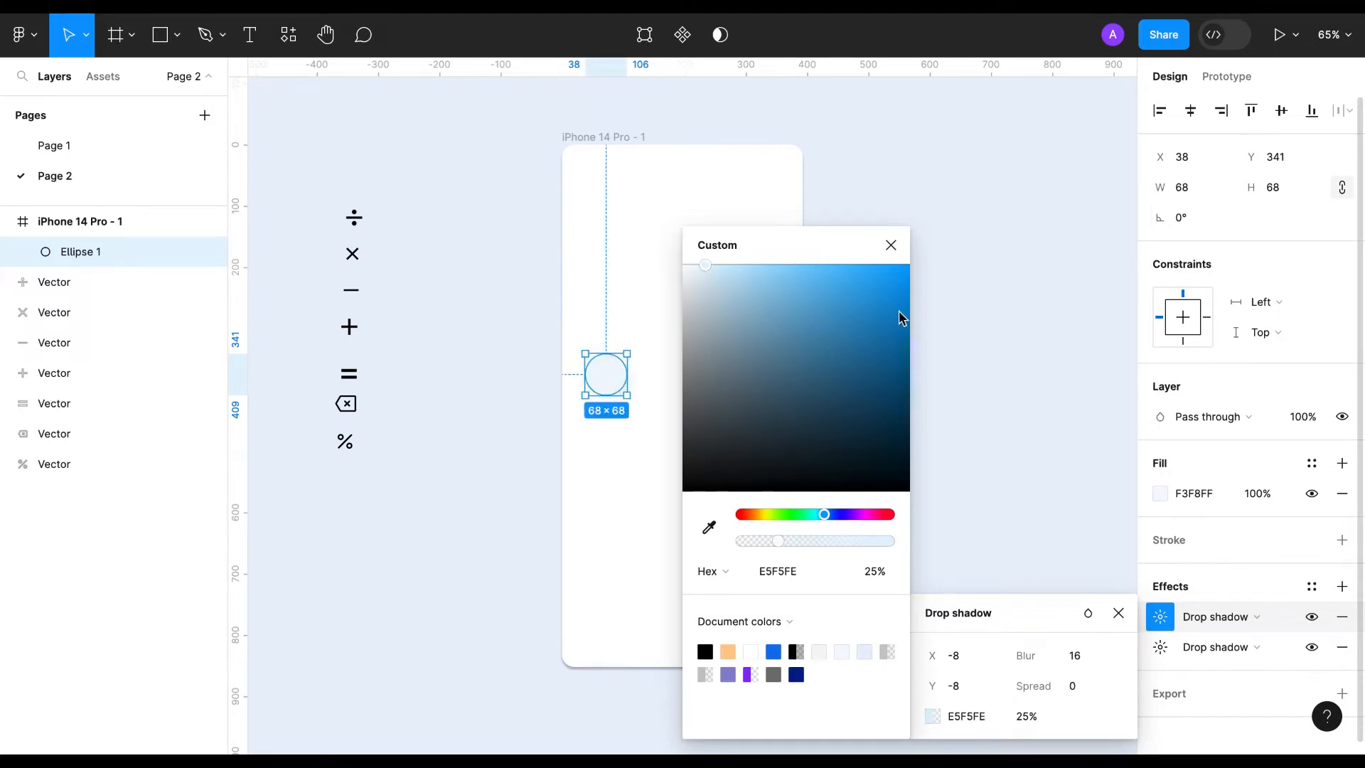
click(891, 245)
click(601, 545)
- Duplicate the circle three times to the right, forming a row of four spaced about 22 px apart
click(607, 389)
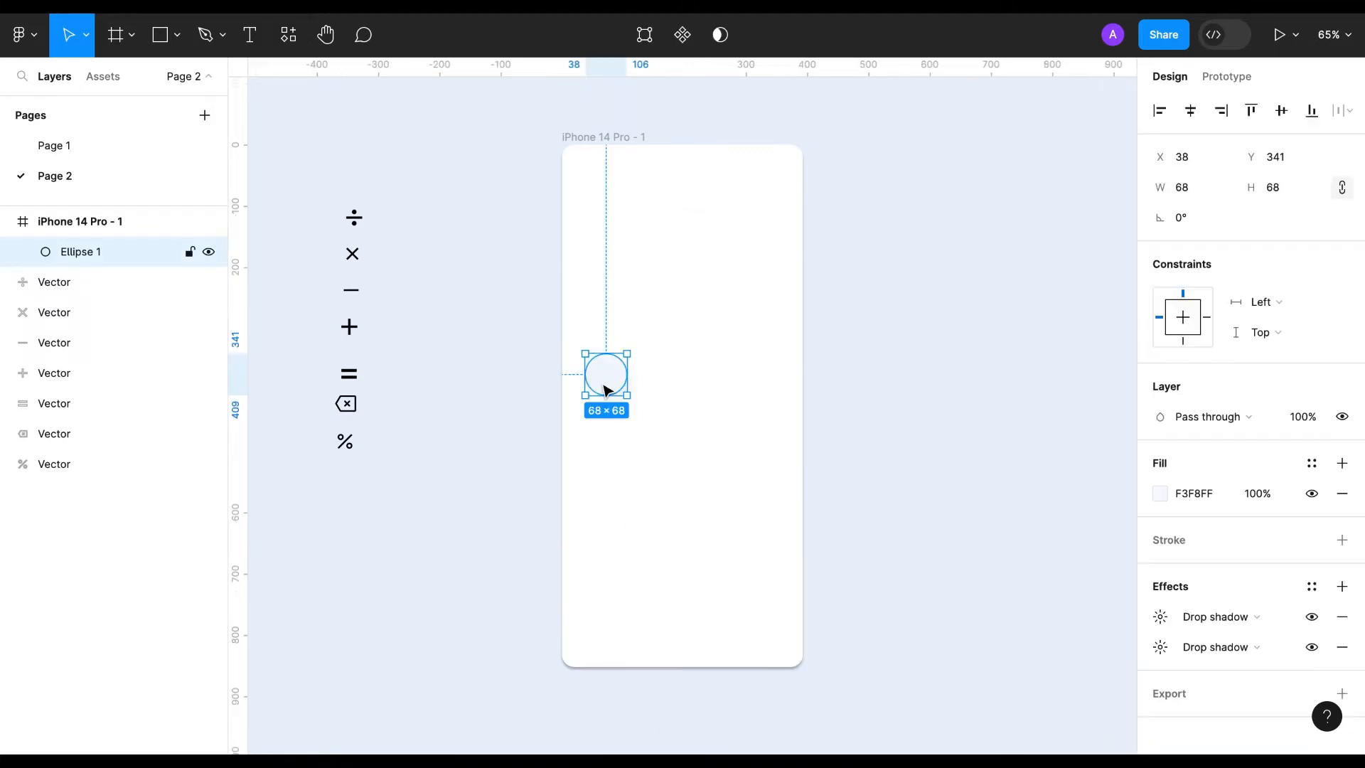
click(619, 459)
click(608, 382)
drag(608, 381, 661, 384)
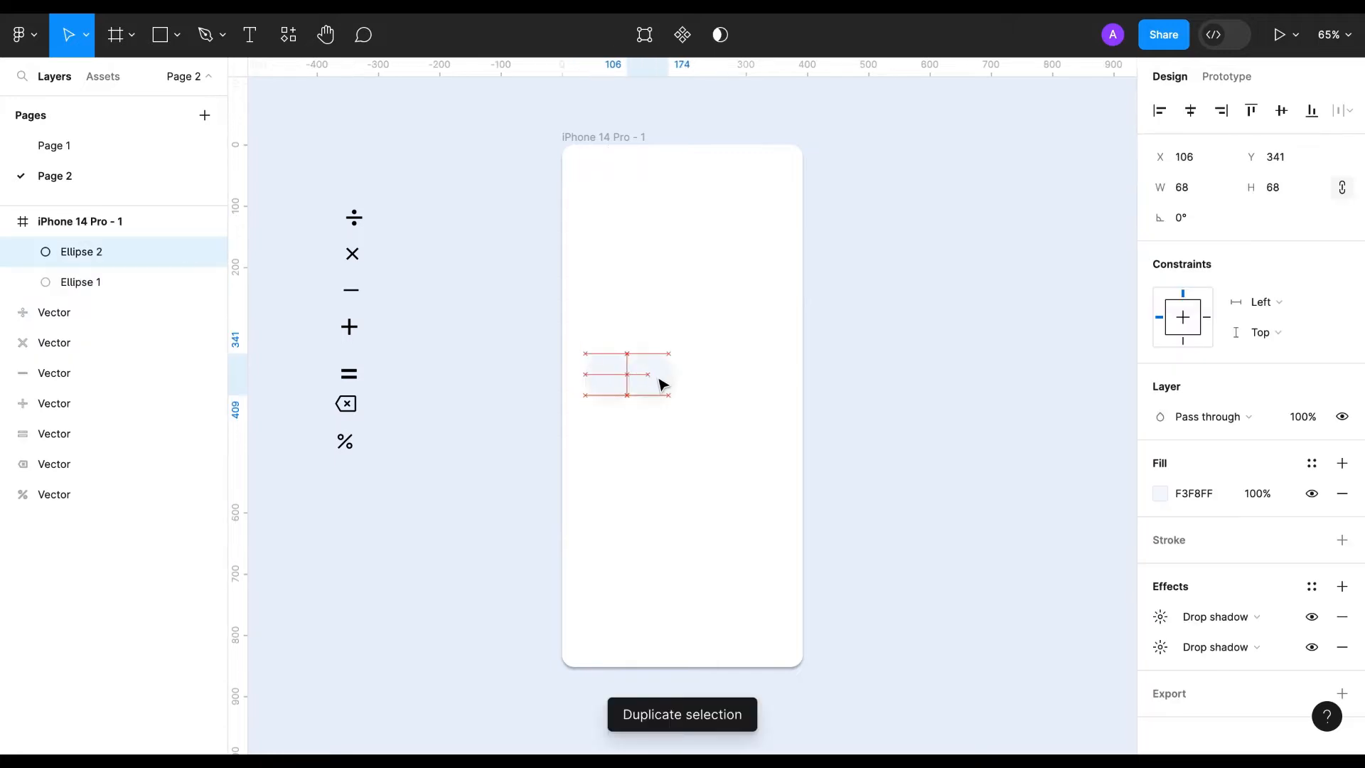
key(ctrl+d)
key(ctrl+d)
click(582, 357)
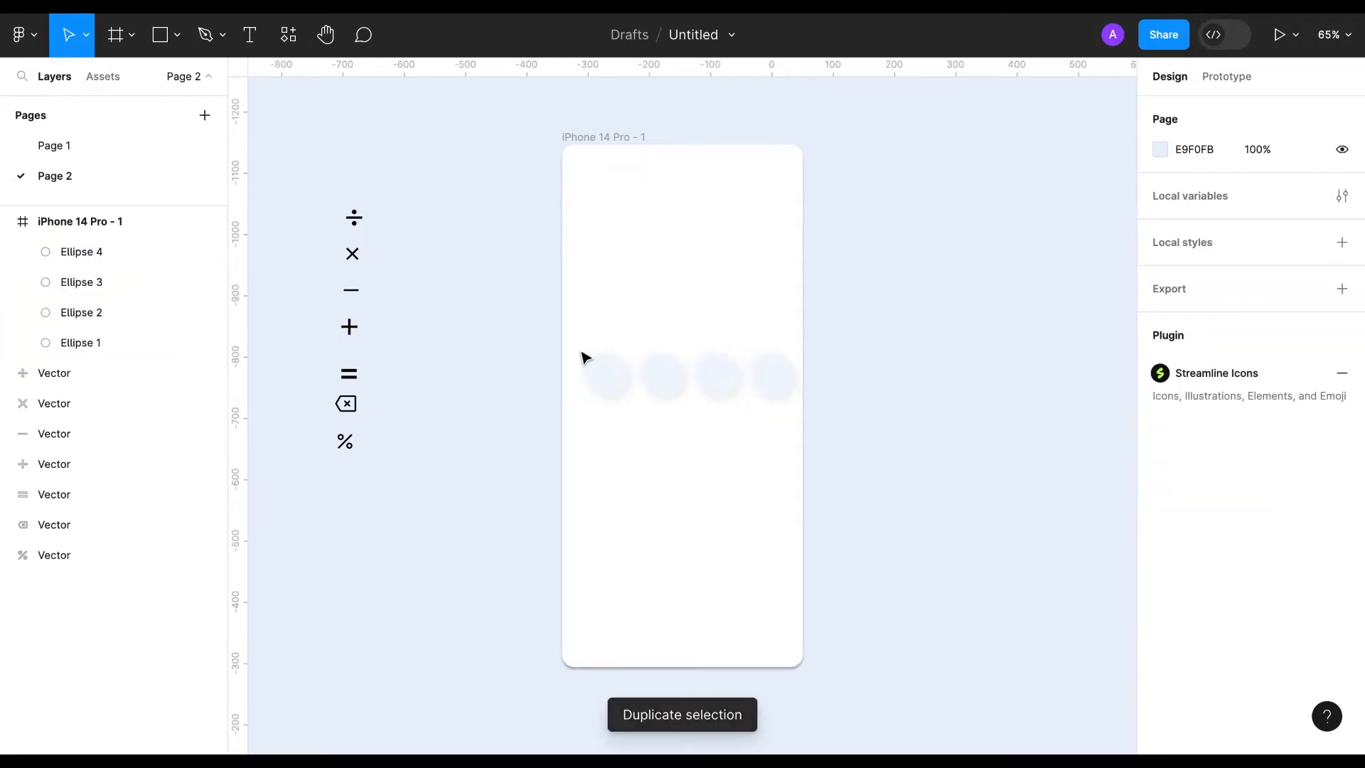
- Put the four circles into a horizontal auto layout frame and shift the row 20 px left
drag(581, 357, 790, 420)
click(1342, 293)
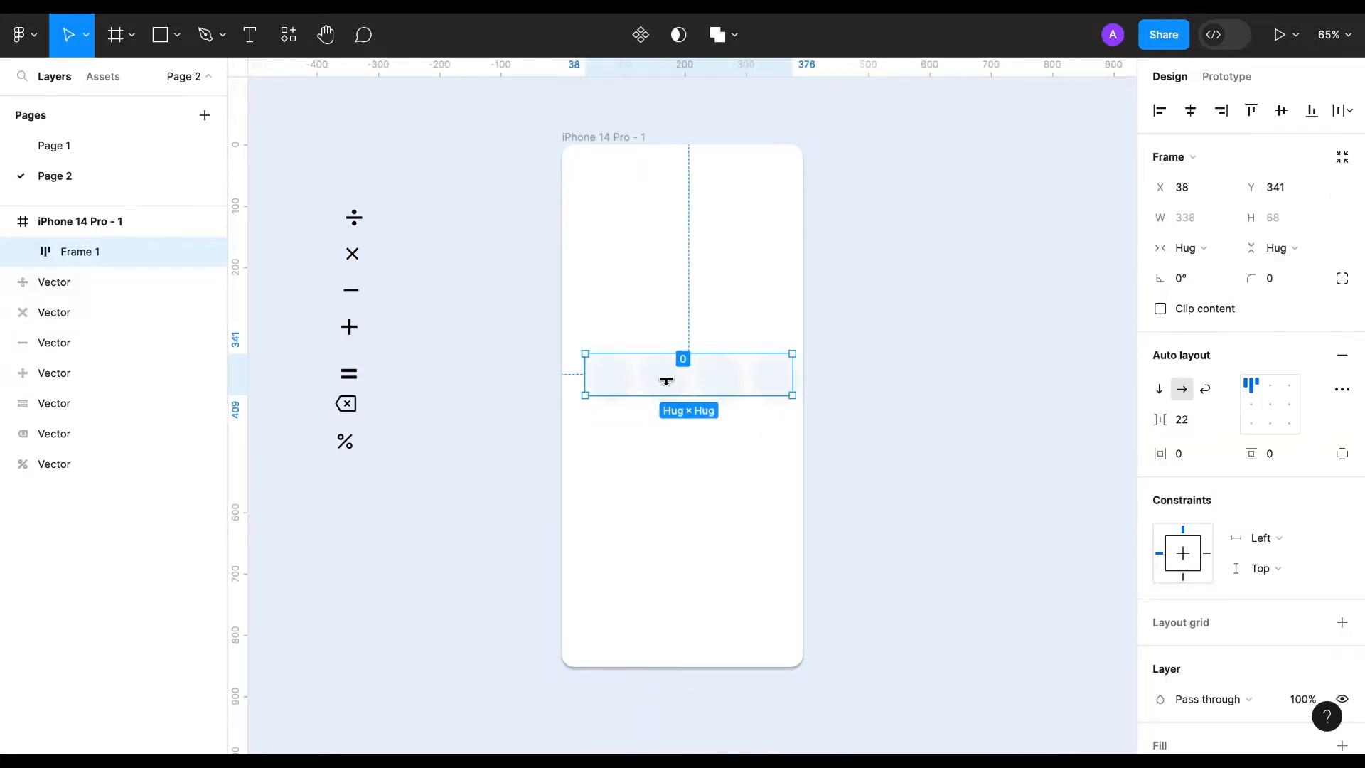
key(shift+Left)
key(shift+Left)
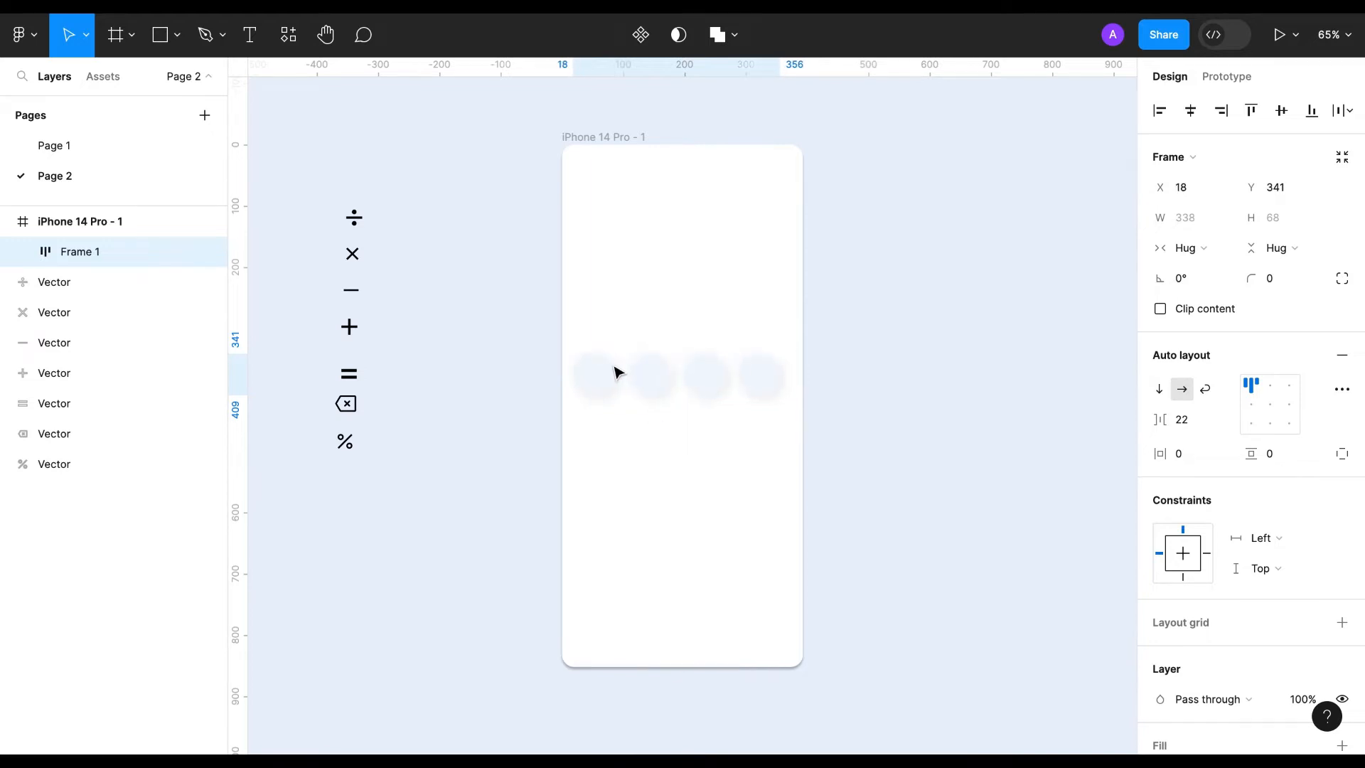
- Duplicate the circle row downward with 24 px between circles until there are five rows about 15 px apart
key(ctrl+d)
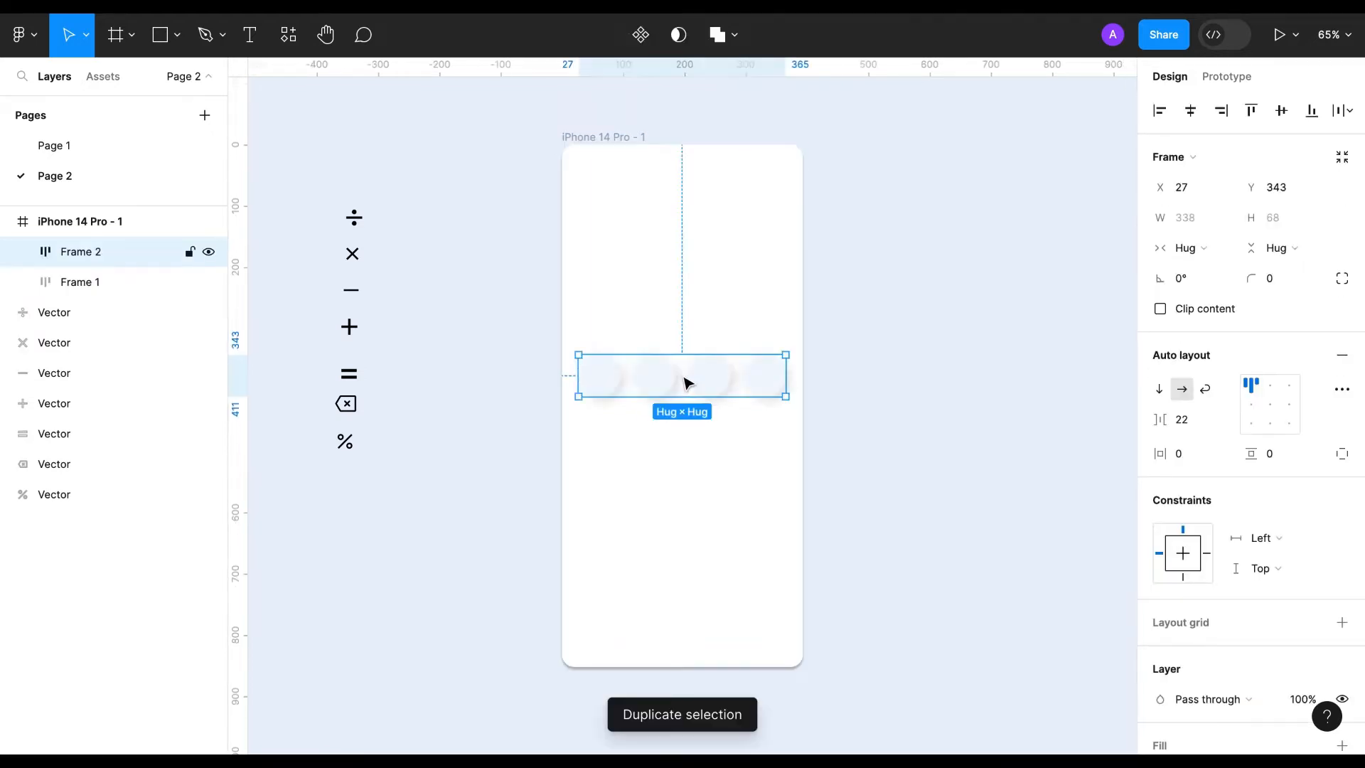
drag(683, 391, 683, 451)
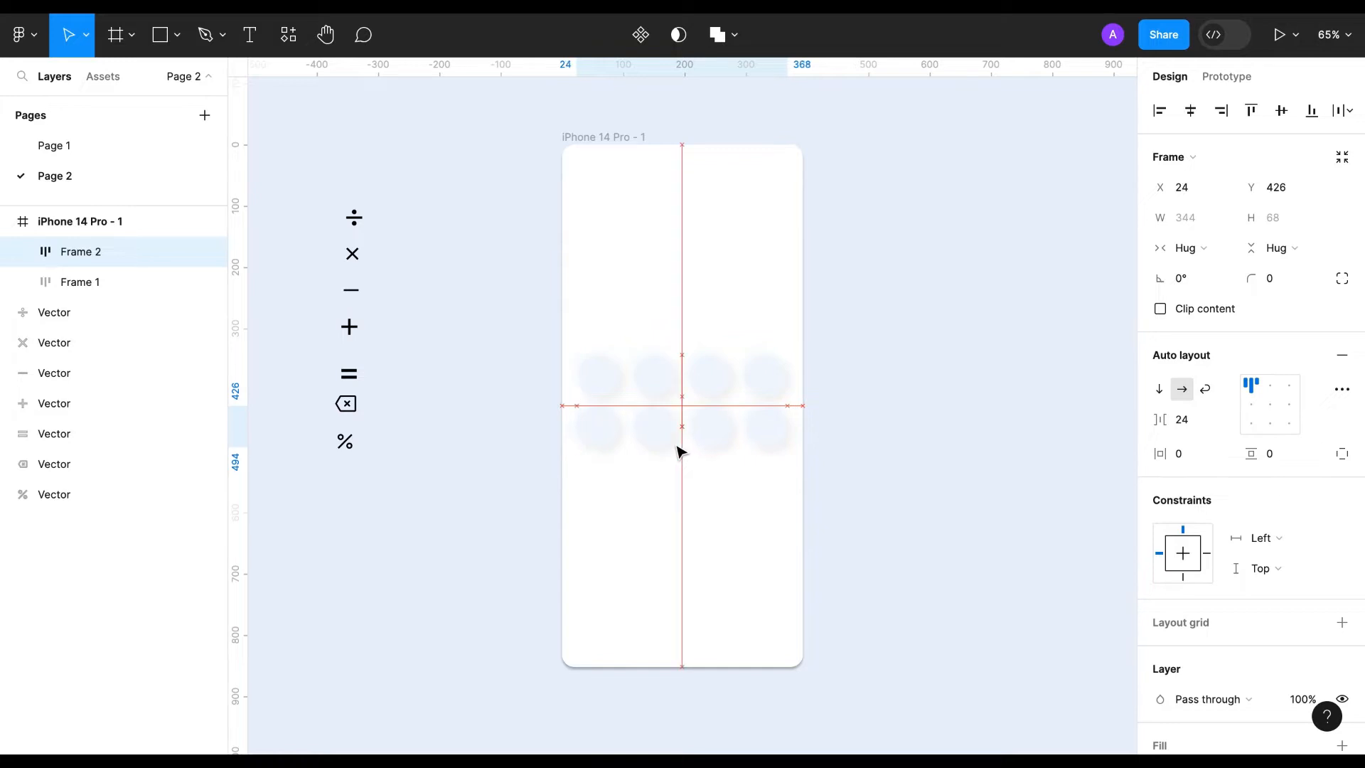
key(ctrl+d)
key(ctrl+d)
key(ctrl+d)
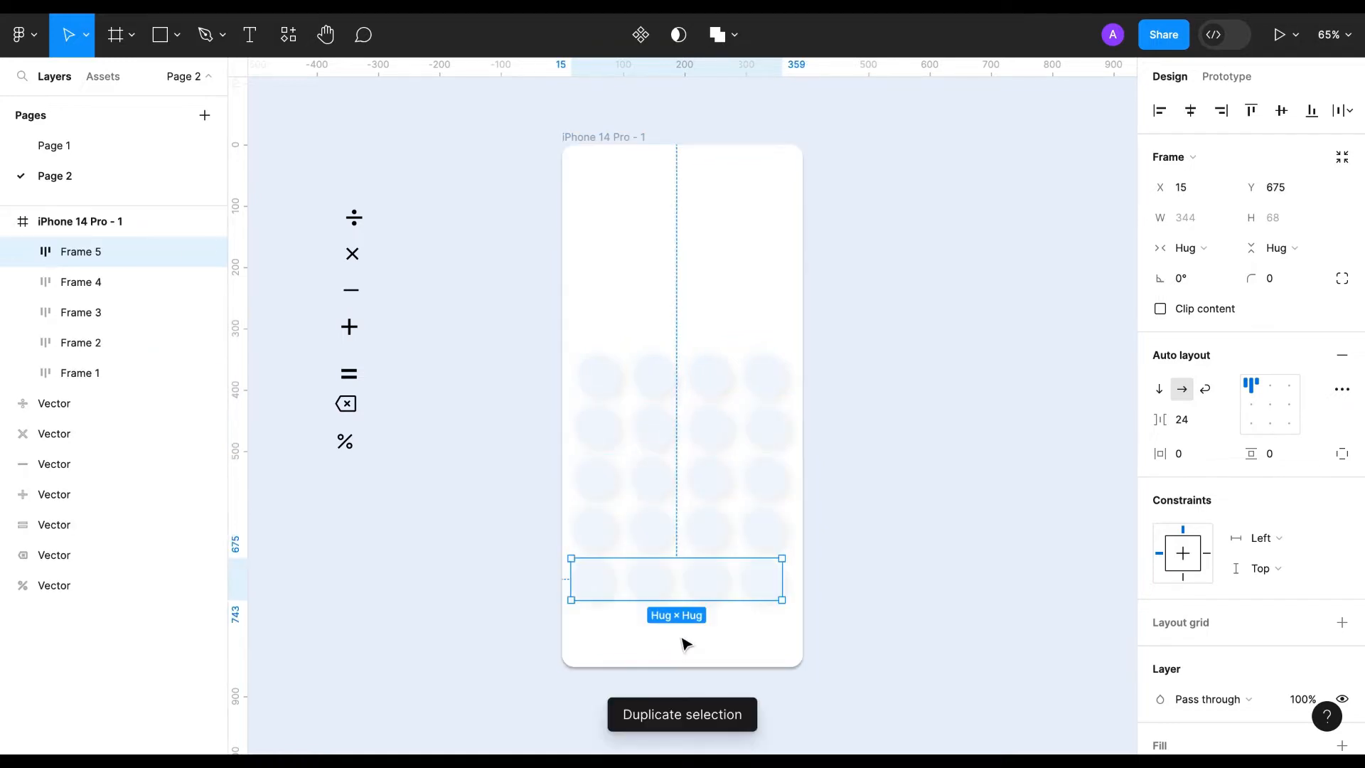
- Stack the five circle rows in a centred vertical auto layout with 15 spacing, placed at X 24, Y 396
click(582, 344)
drag(581, 344, 813, 640)
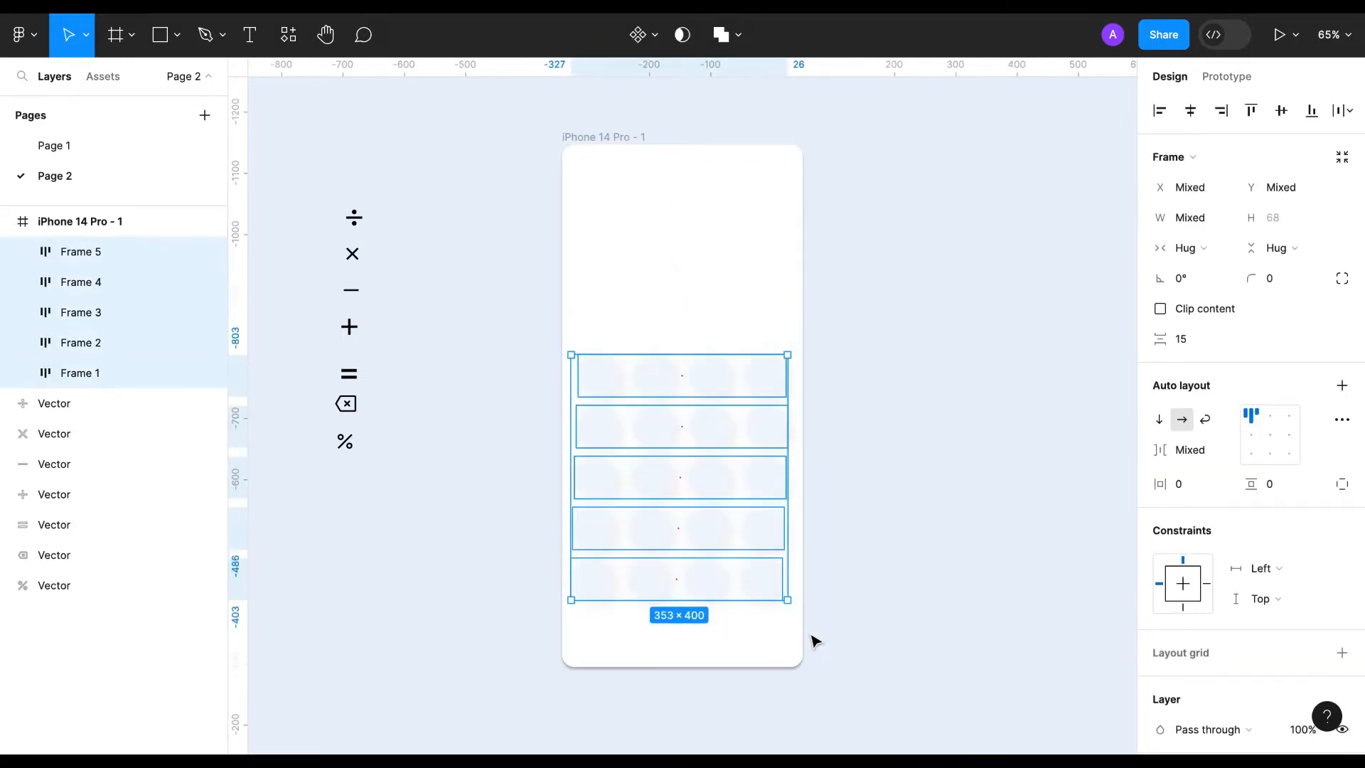
click(1343, 387)
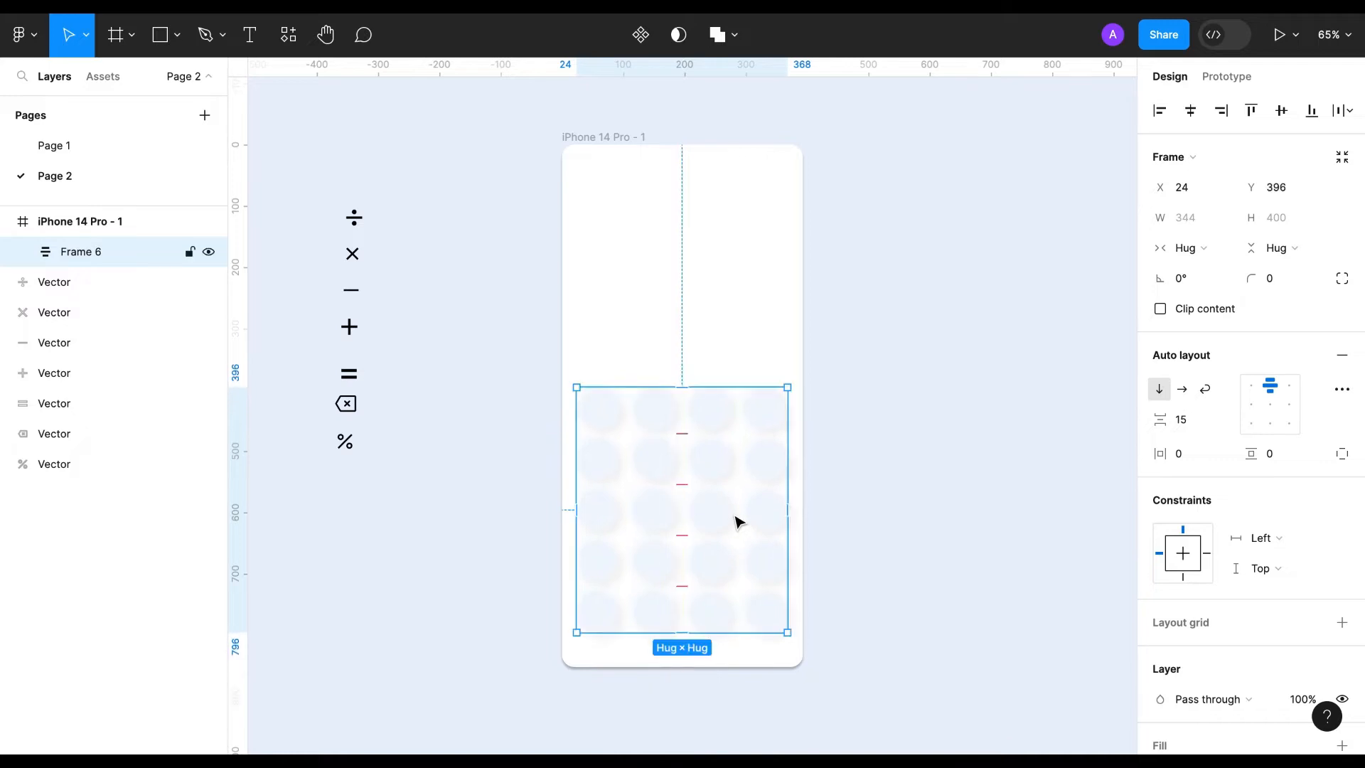
click(925, 374)
- Remove auto layout from each of the five circle rows inside the keypad frame
double_click(667, 620)
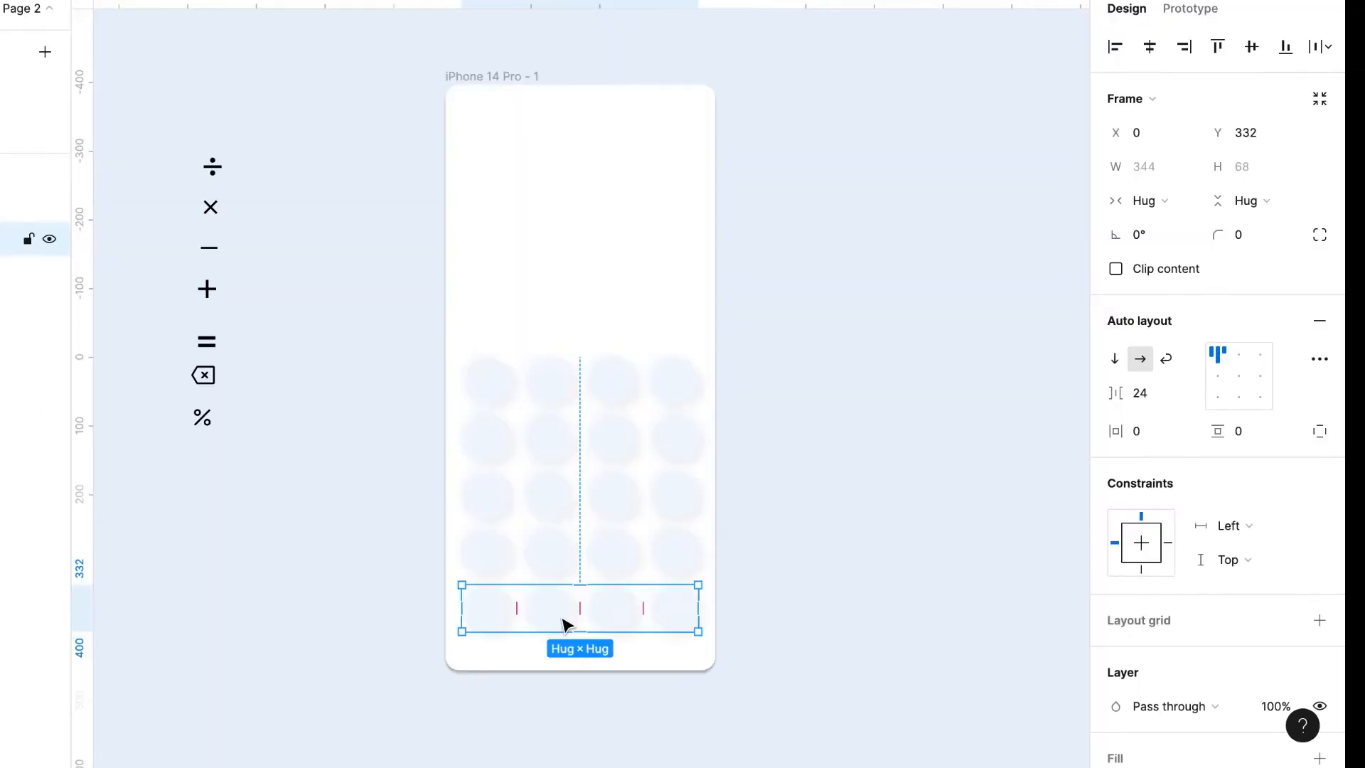
click(1321, 322)
click(609, 561)
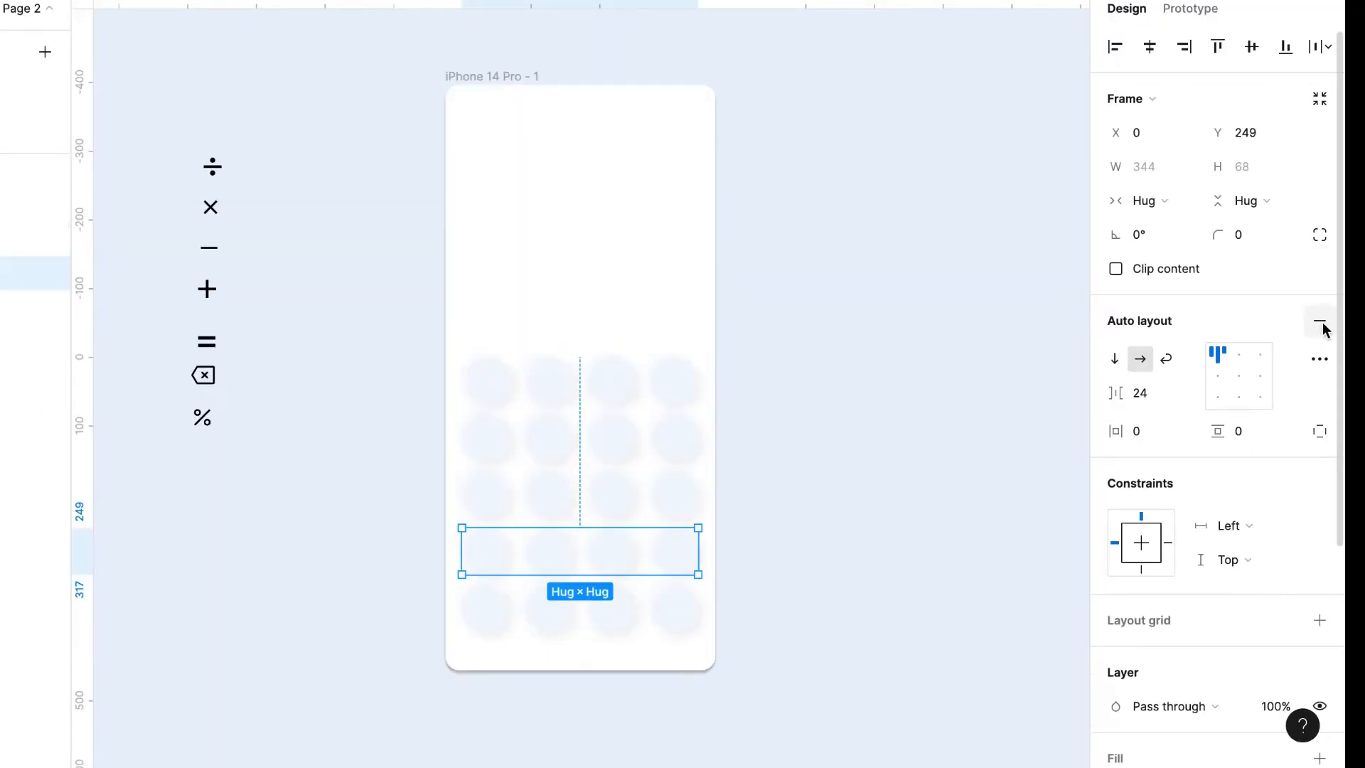
click(1322, 322)
click(626, 506)
click(1320, 321)
click(662, 454)
click(1321, 320)
click(683, 390)
click(1320, 320)
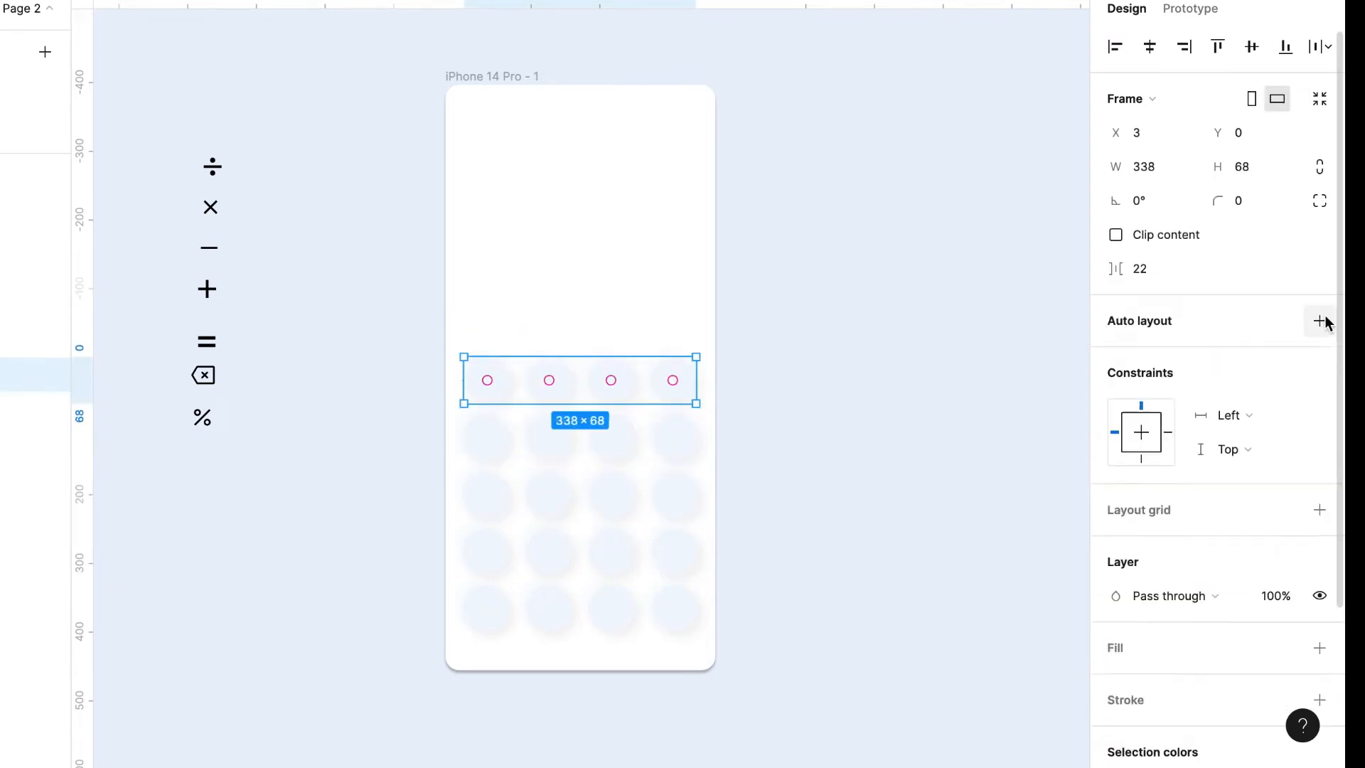
- Place the ÷, ×, −, + and = icons down the keypad's last column, and the backspace and % icons in its top row
click(194, 326)
drag(206, 341, 676, 609)
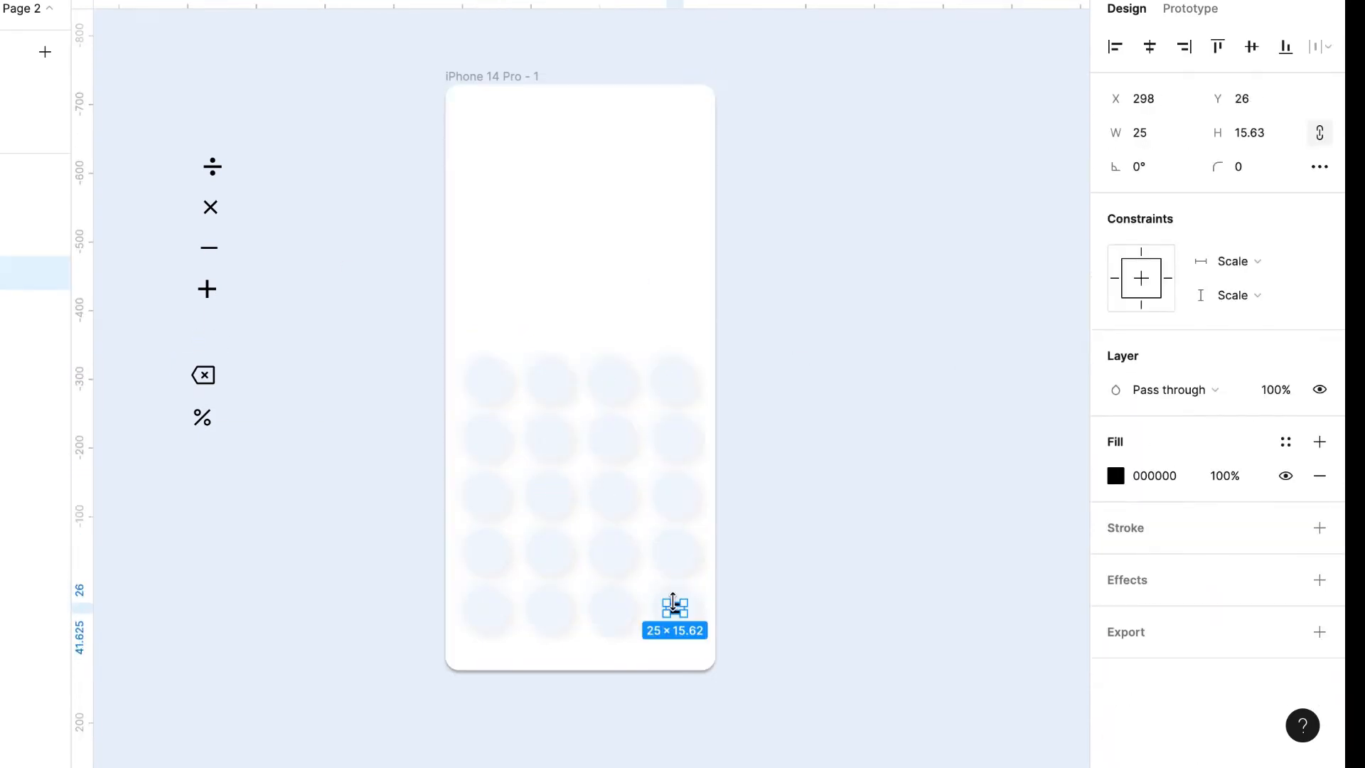
drag(210, 290, 674, 554)
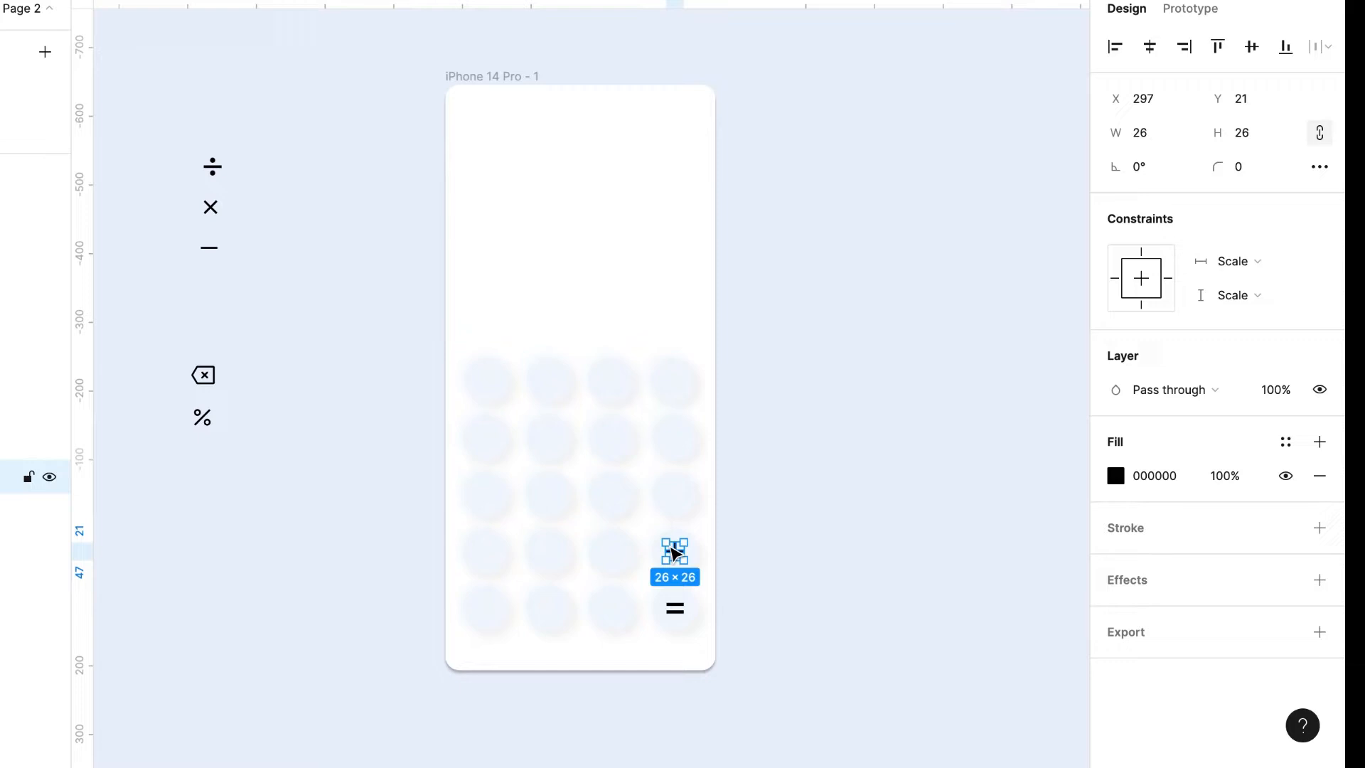
click(209, 248)
drag(215, 254, 680, 500)
drag(211, 213, 675, 442)
drag(212, 167, 674, 382)
drag(201, 417, 611, 382)
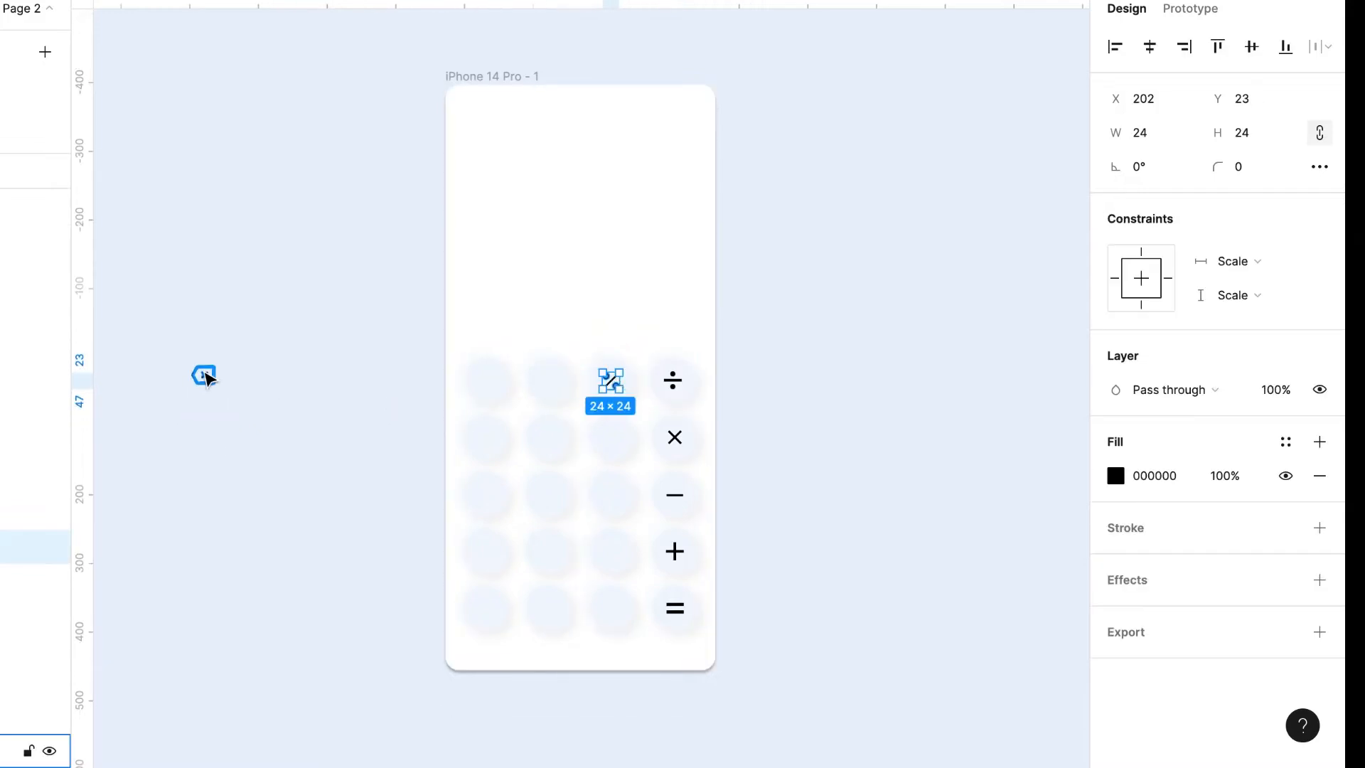
drag(204, 375, 491, 385)
- Add the text label "AC" on the first circle of the keypad's top row
click(488, 387)
key(t)
click(488, 388)
text(AC)
click(385, 410)
- Add the text label "1" on the first circle of the keypad's bottom row
click(573, 513)
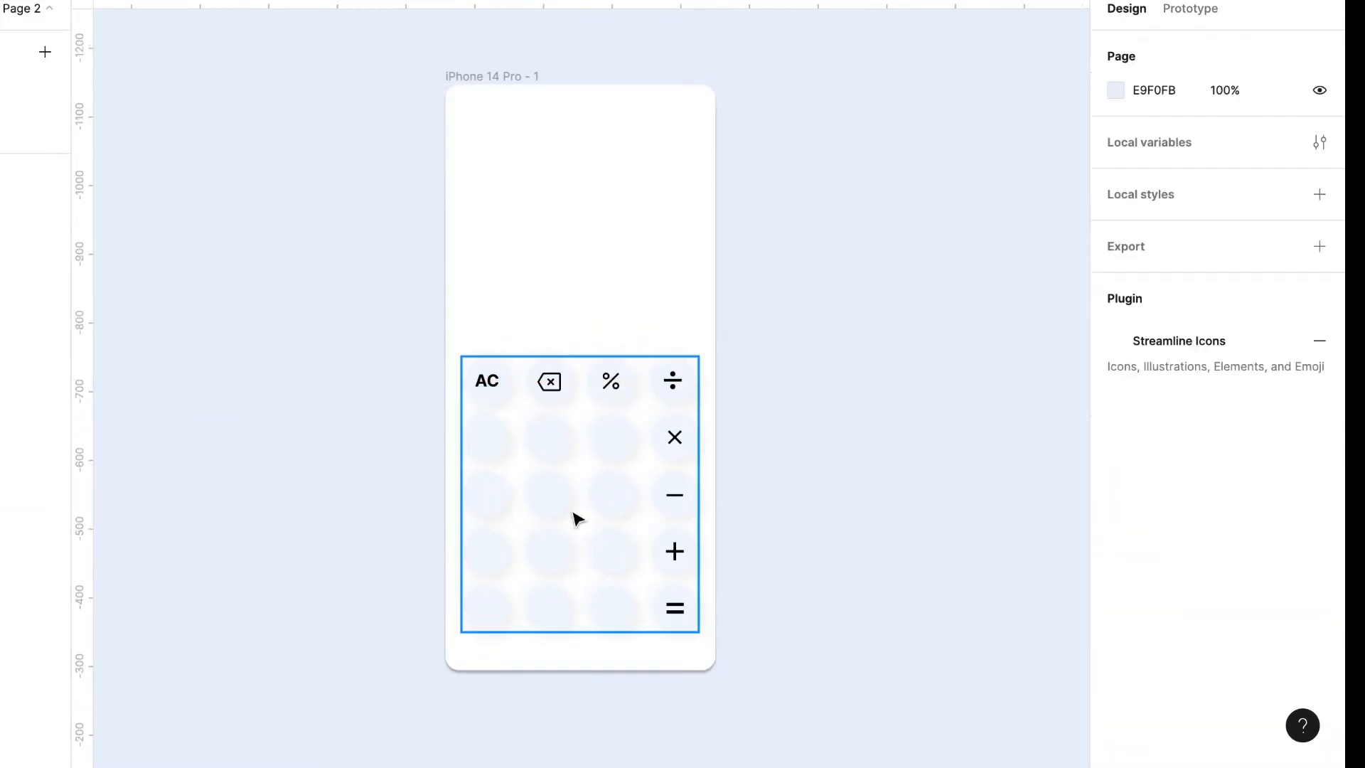
click(488, 620)
double_click(486, 617)
double_click(484, 613)
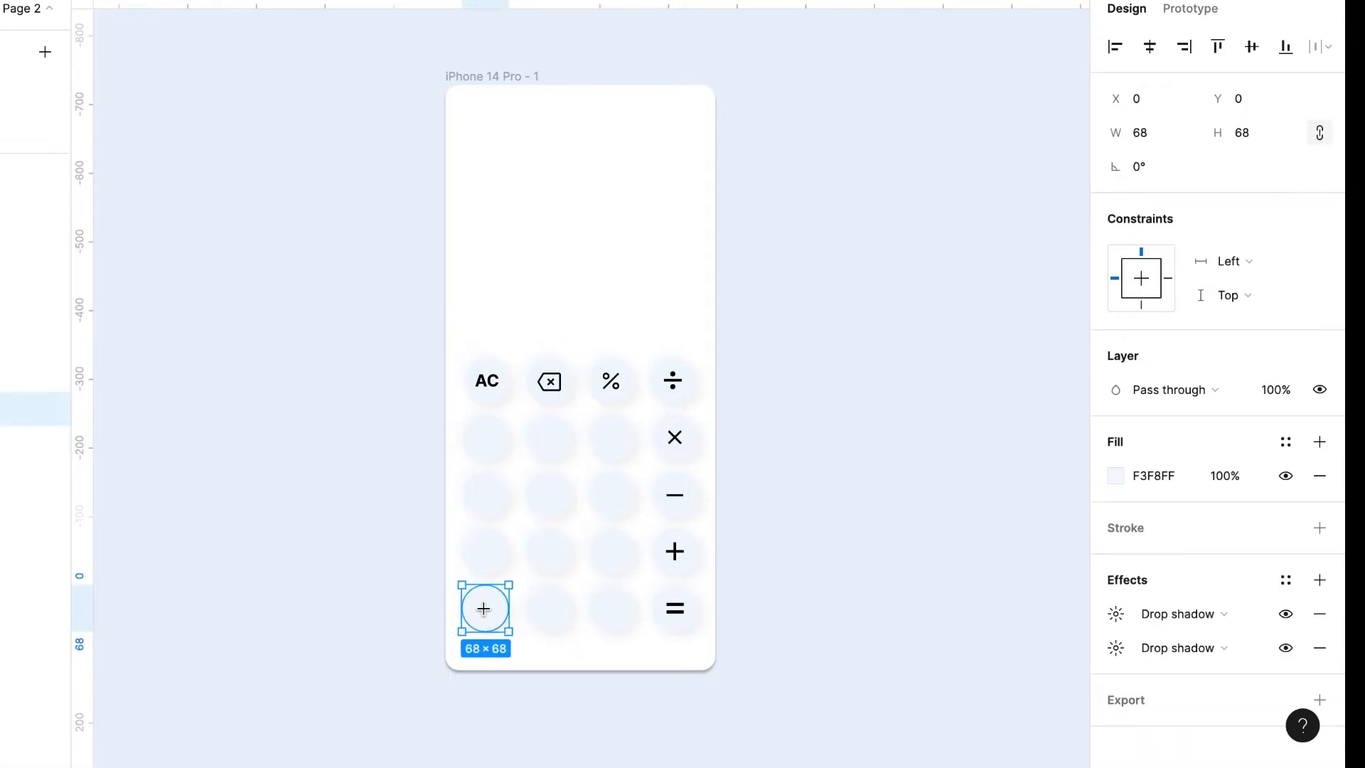
click(484, 609)
text(1)
key(Escape)
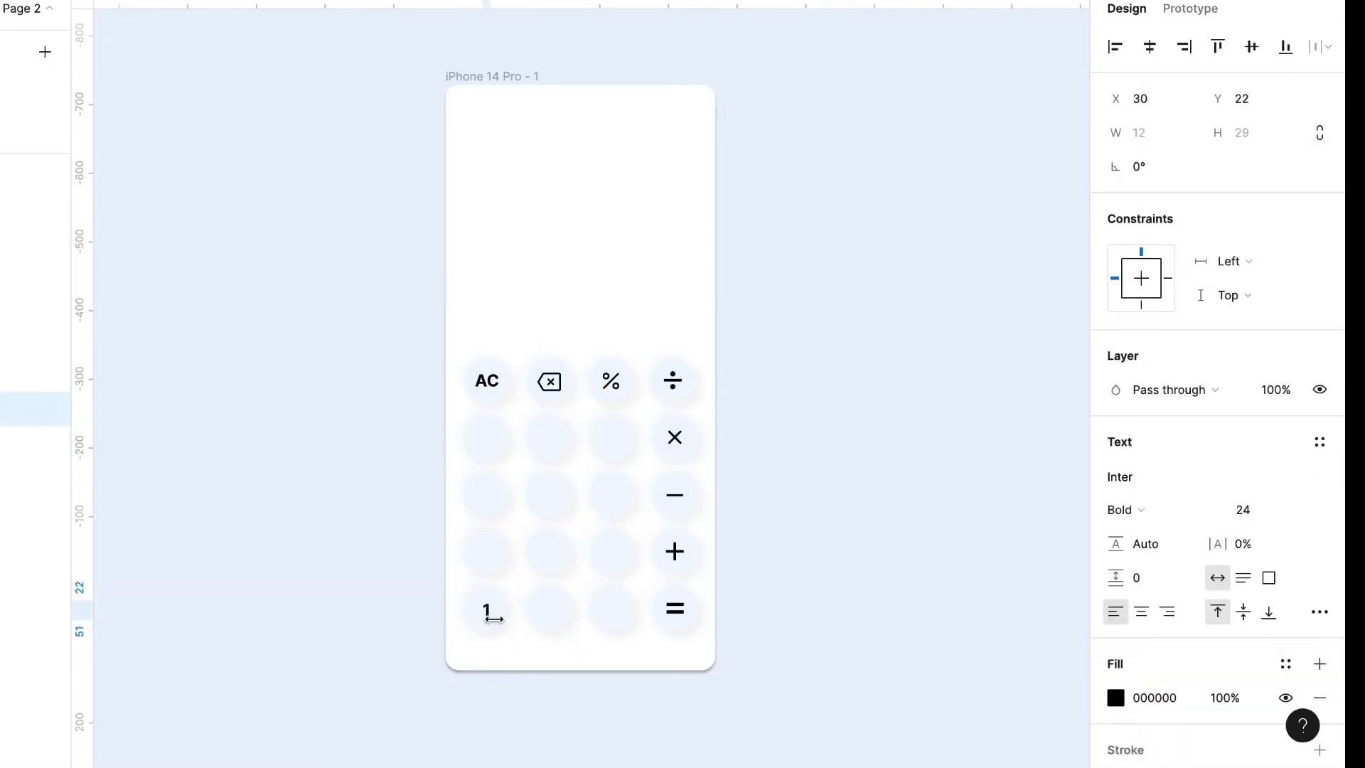
- Copy the "1" label onto the remaining blank circles in the first three columns of the keypad
drag(492, 620, 557, 441)
shift+click(548, 610)
shift+click(486, 610)
key(ctrl+d)
key(ctrl+d)
key(ctrl+d)
click(440, 502)
- Move the three "1" labels in the keypad's second row up together so they are centred on their circles
double_click(550, 442)
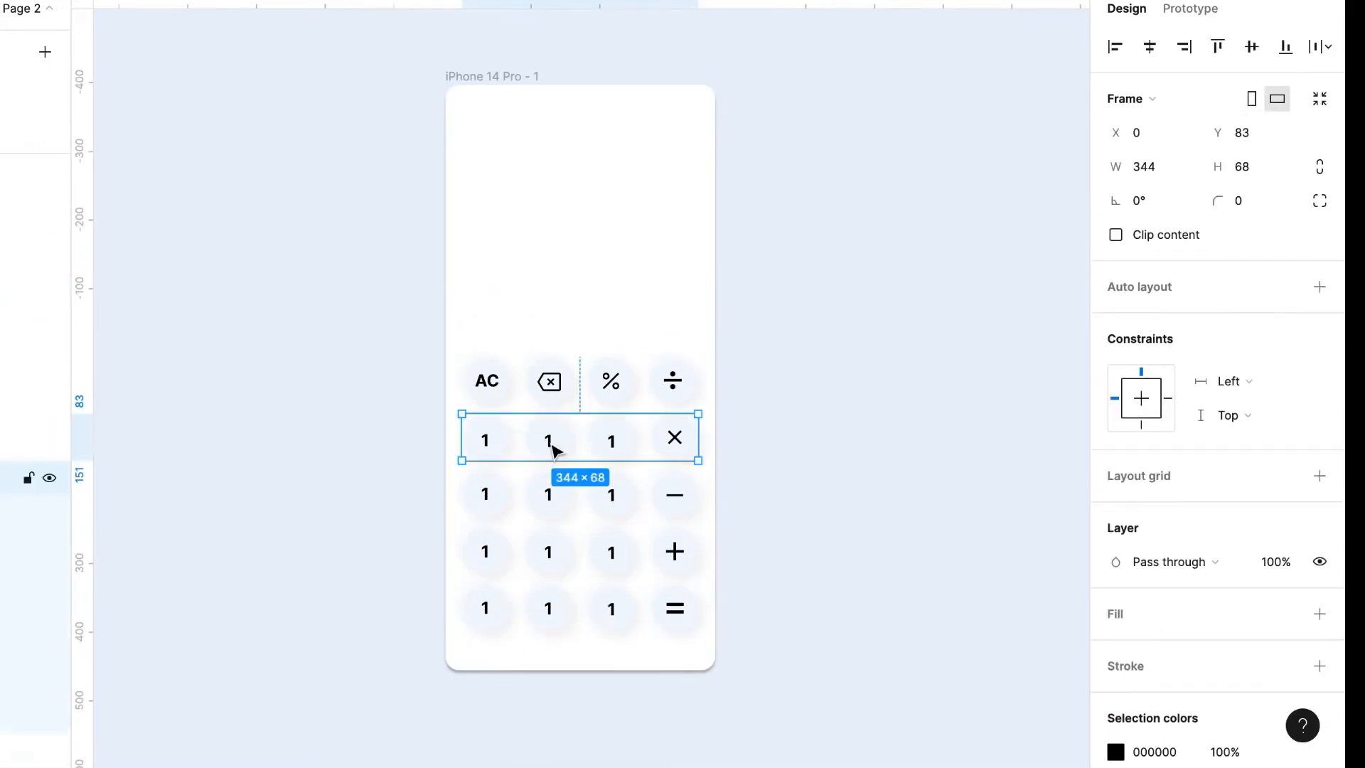
double_click(551, 442)
shift+click(490, 442)
shift+click(610, 443)
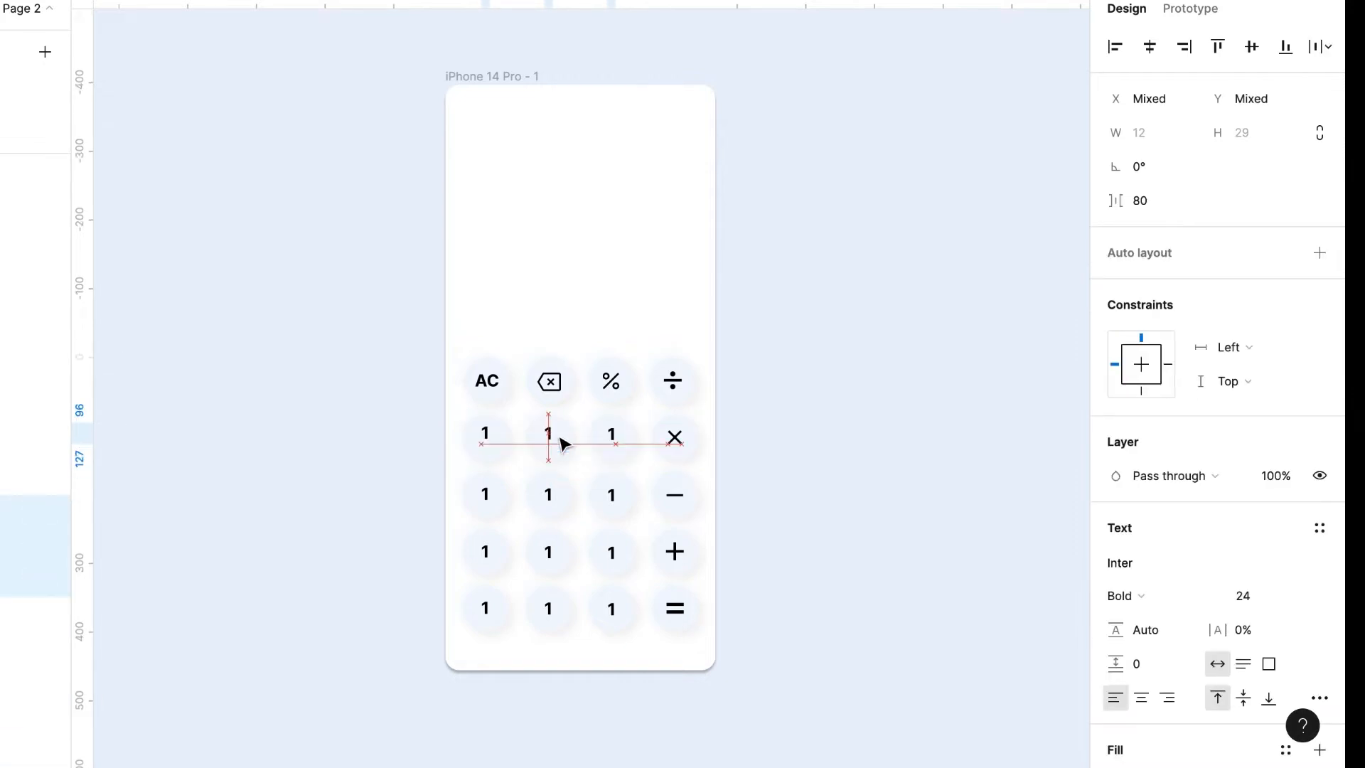
- Change the "1" labels to 2 and 3 in the keypad's fourth row and to 4, 5 and 6 in its third row
double_click(549, 552)
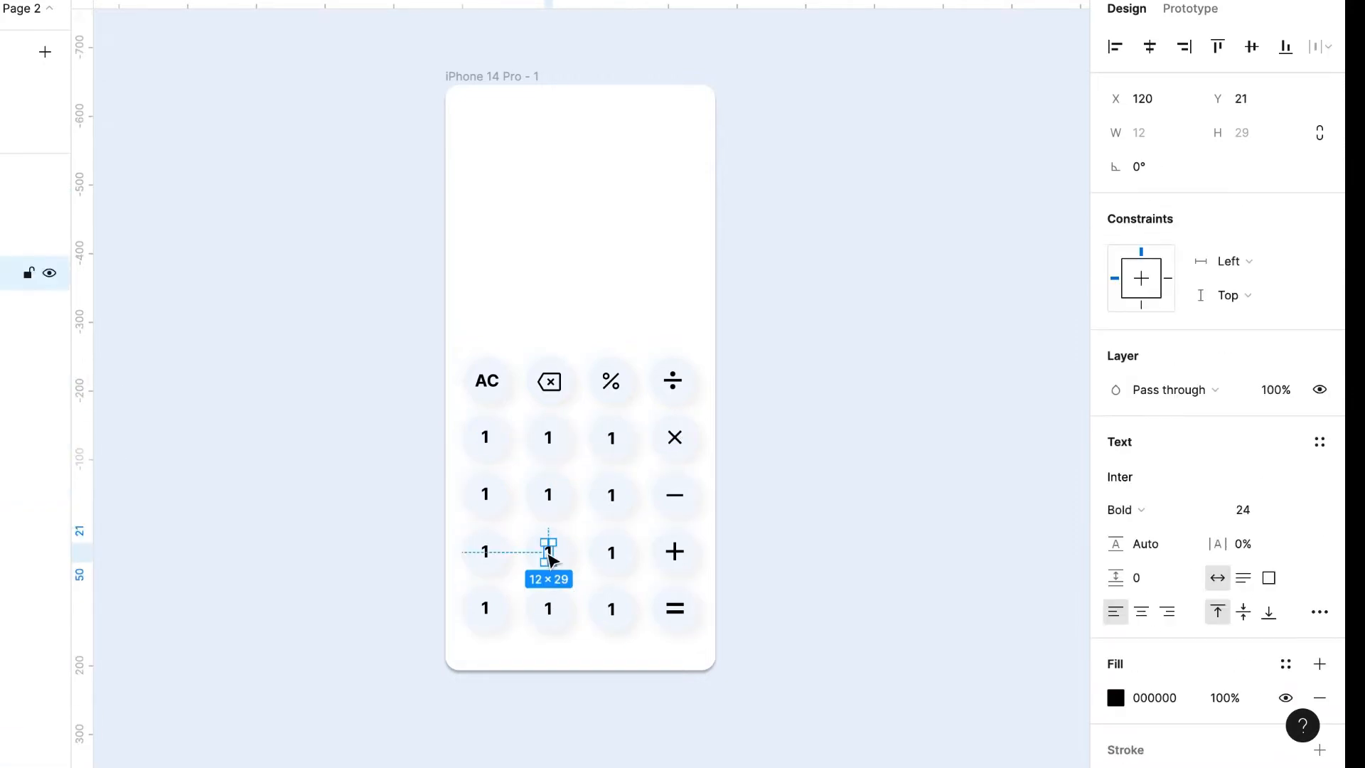
text(2)
double_click(611, 552)
text(3)
double_click(490, 496)
text(4)
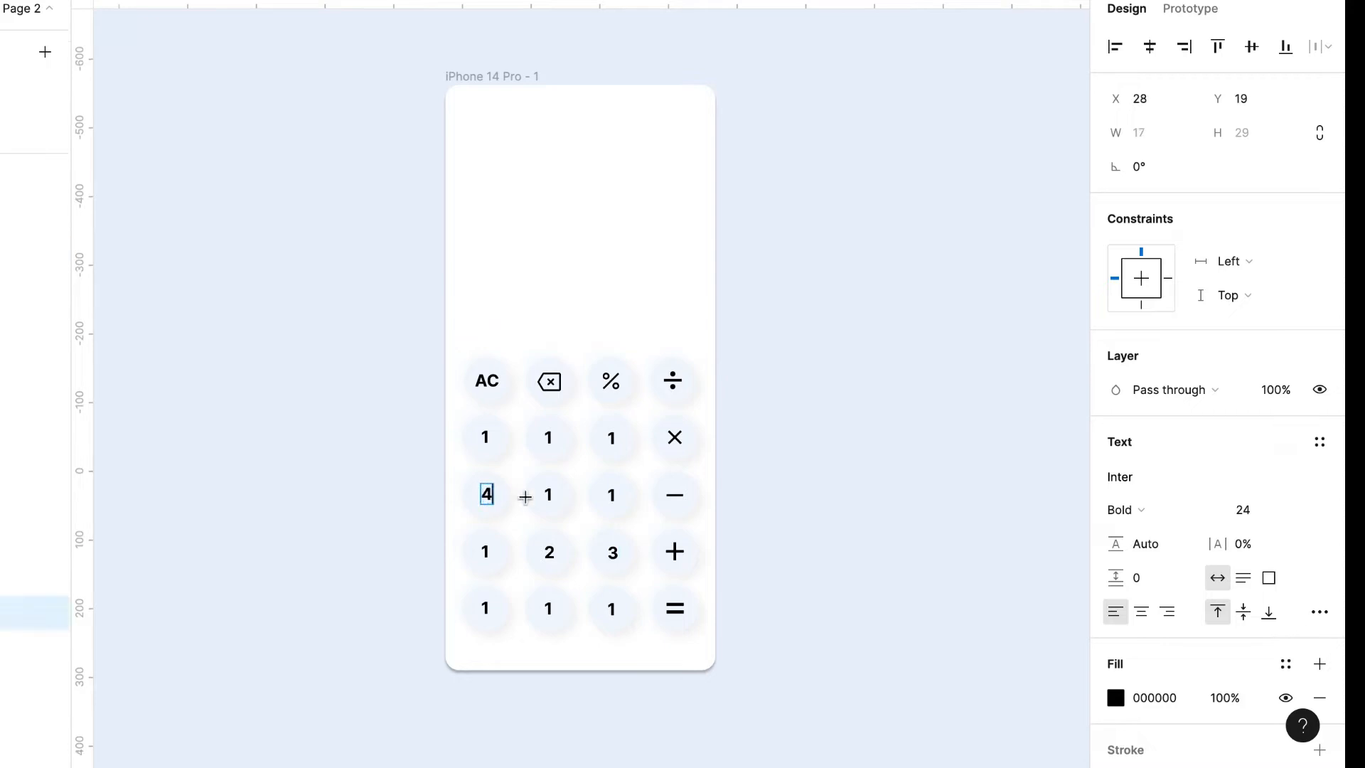
double_click(549, 495)
text(5)
double_click(611, 495)
text(6)
- Change the three labels in the keypad's second row to 7, 8 and 9
double_click(486, 438)
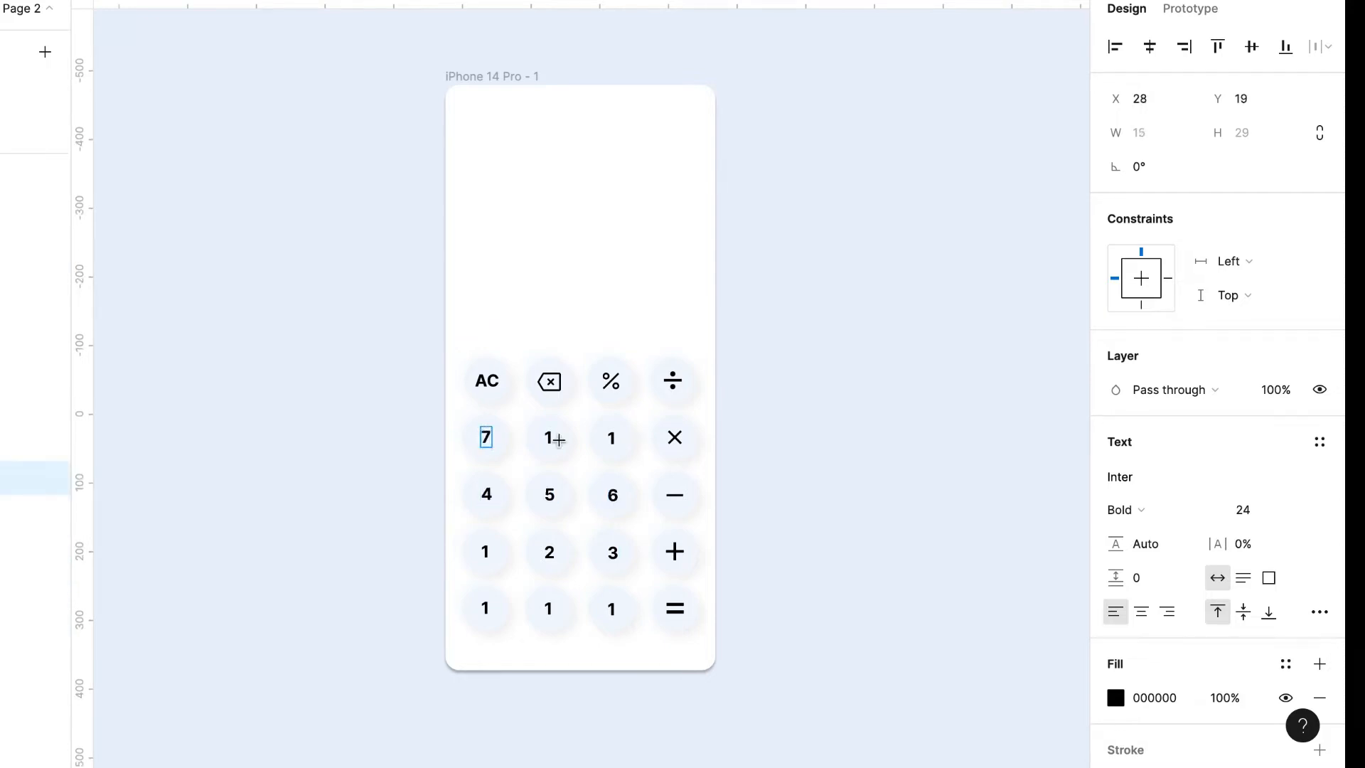
double_click(558, 441)
text(8)
double_click(609, 442)
text(9)
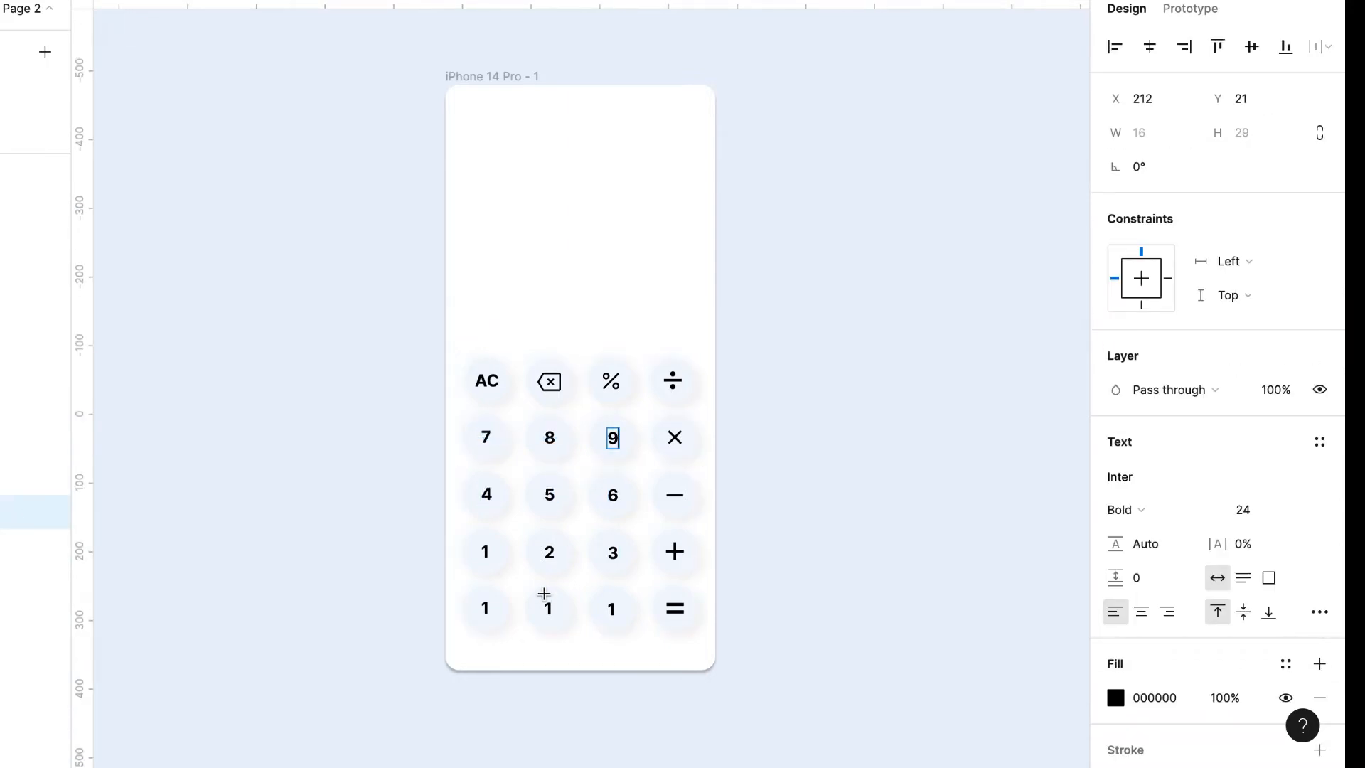
- Change the three labels in the keypad's bottom row to "+/-", "0" and "."
double_click(548, 607)
text(0)
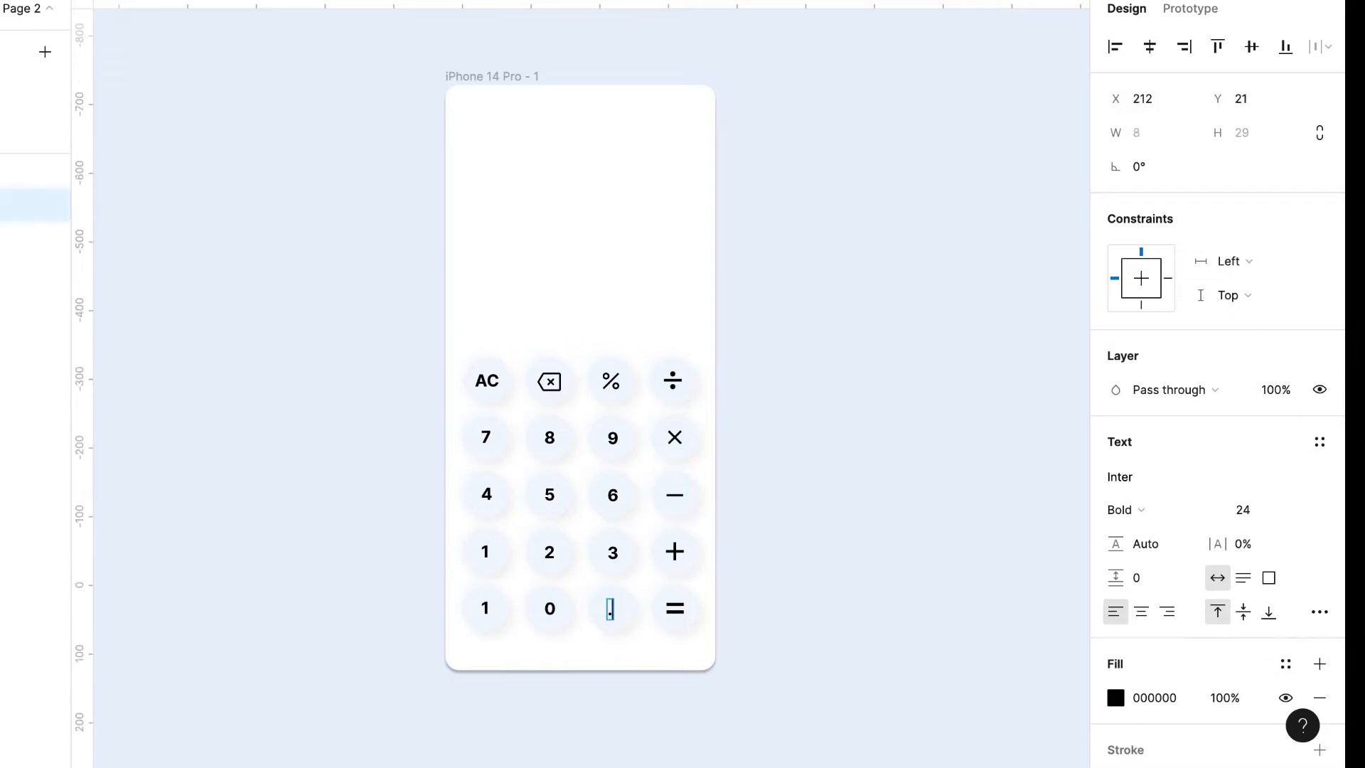
double_click(485, 608)
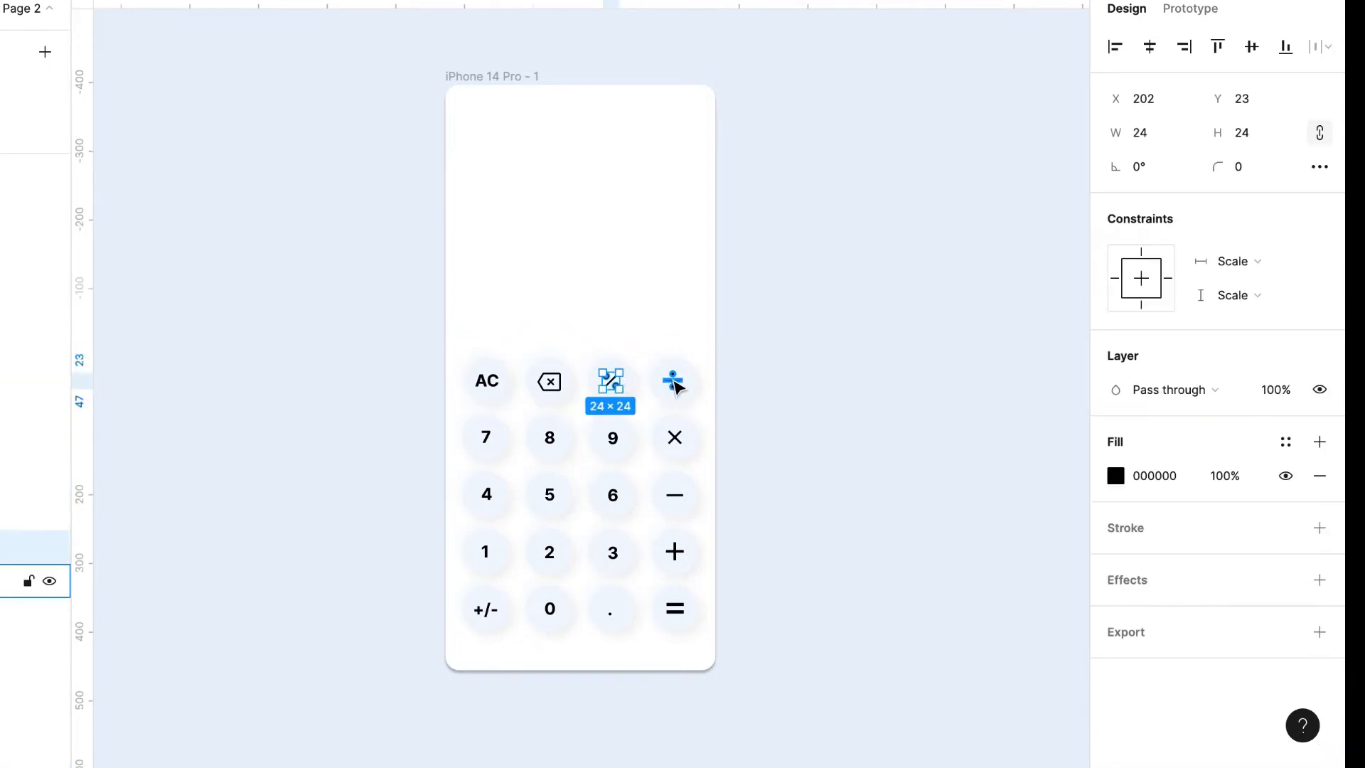
- Set the fill of the %, ÷ and × icons to teal 03948B
shift+click(675, 384)
shift+super+click(678, 438)
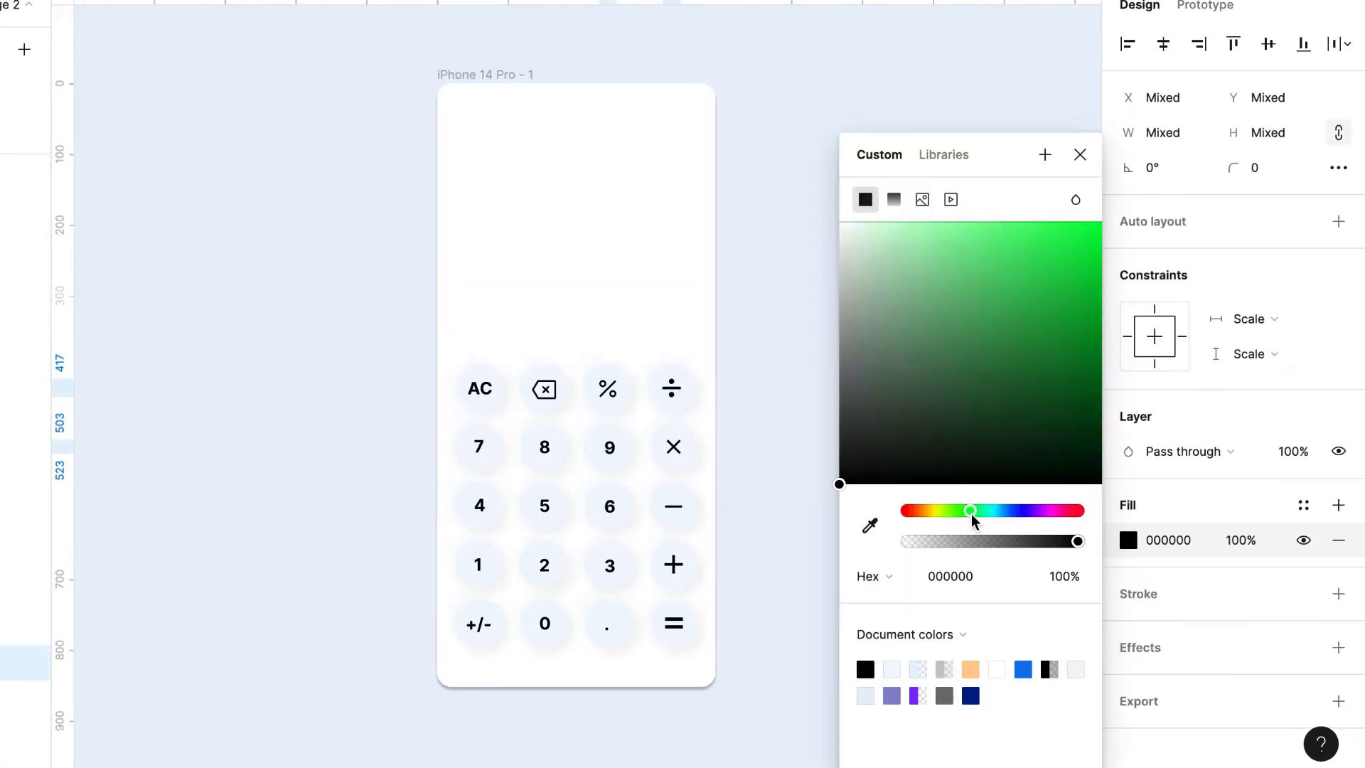
drag(971, 513, 992, 522)
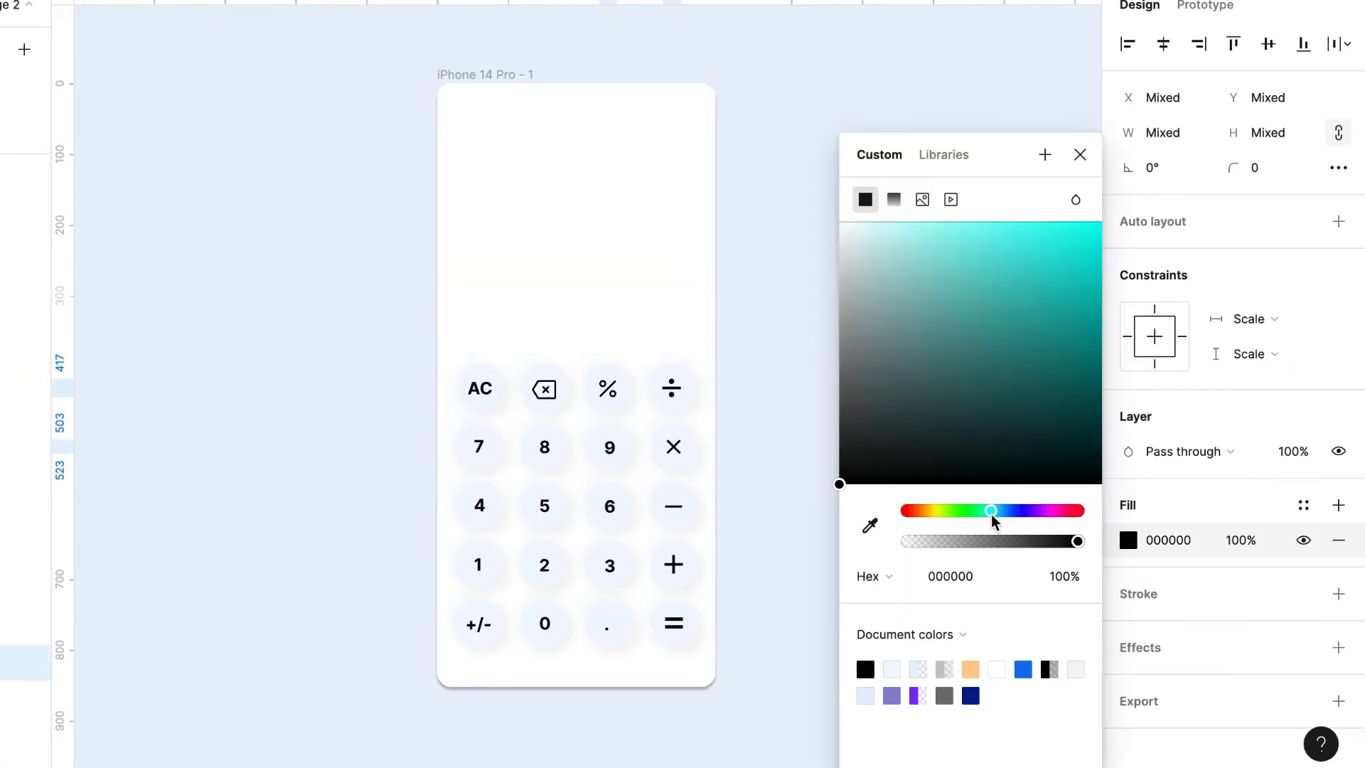
drag(1067, 313, 1098, 337)
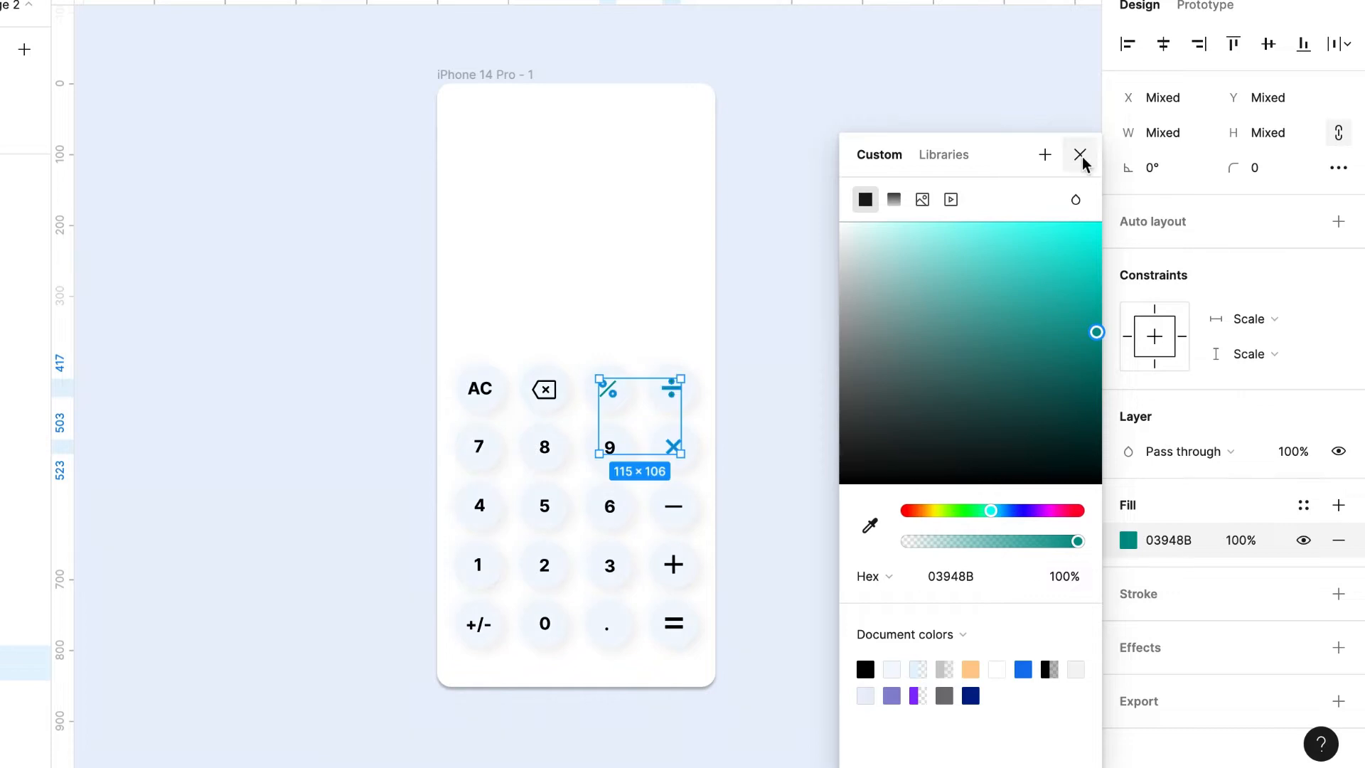
click(1080, 155)
- Apply the same teal 03948B fill to the −, + and = icons
click(676, 509)
double_click(673, 508)
shift+click(675, 566)
shift+click(674, 624)
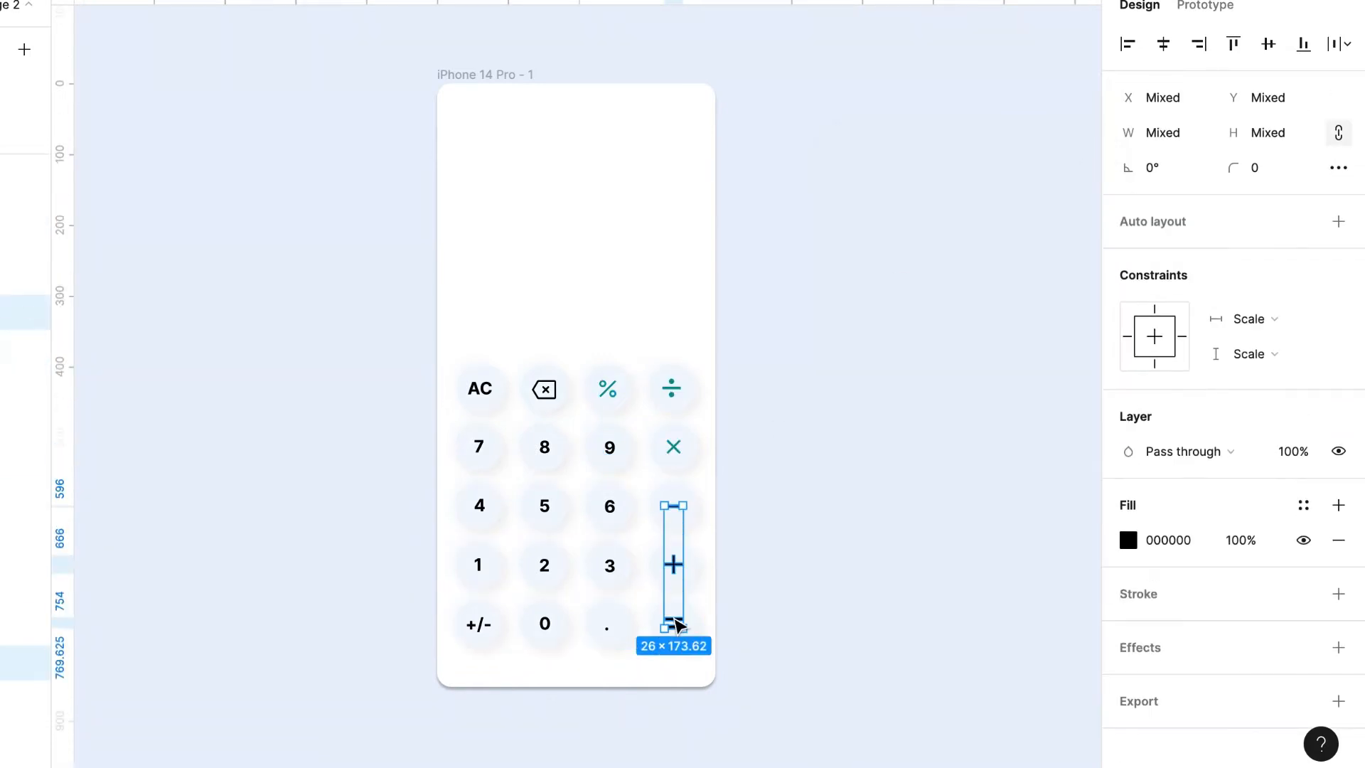
click(1128, 540)
click(1049, 670)
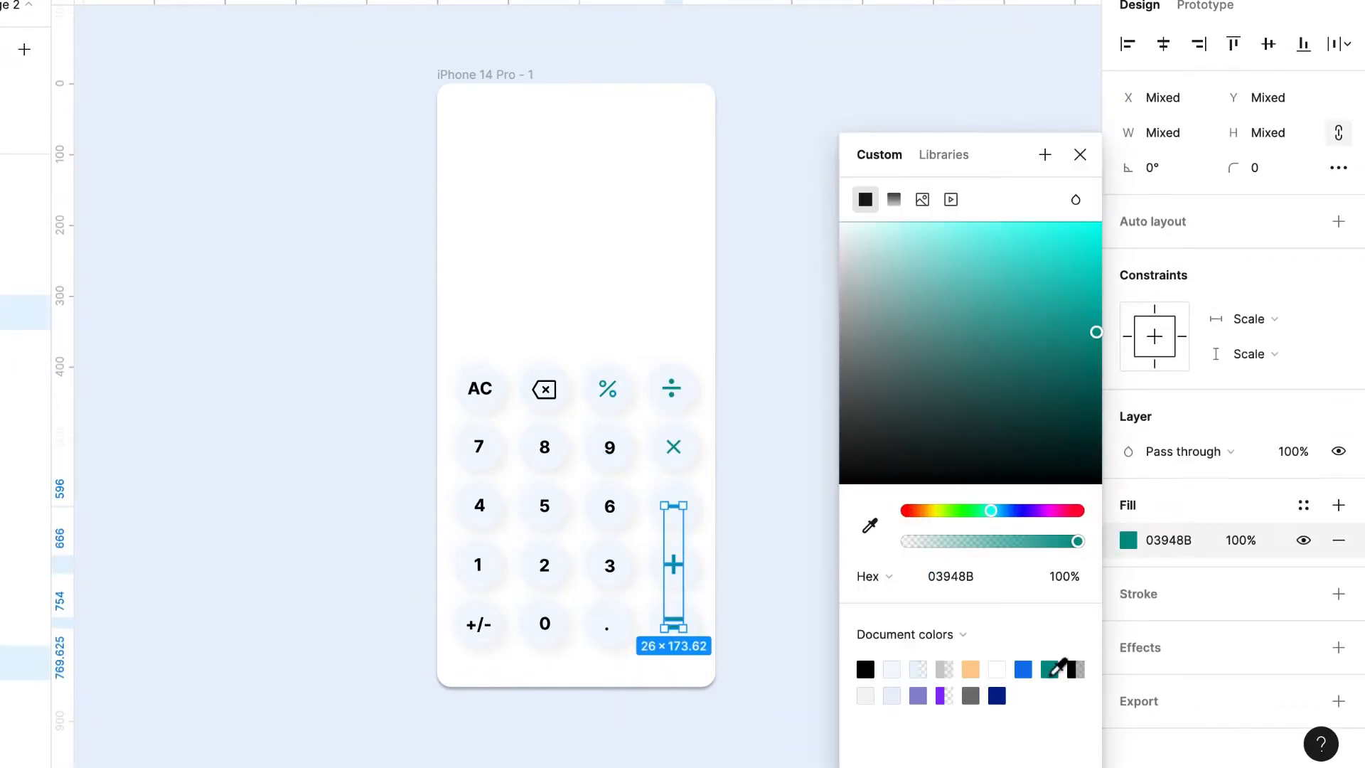
click(543, 229)
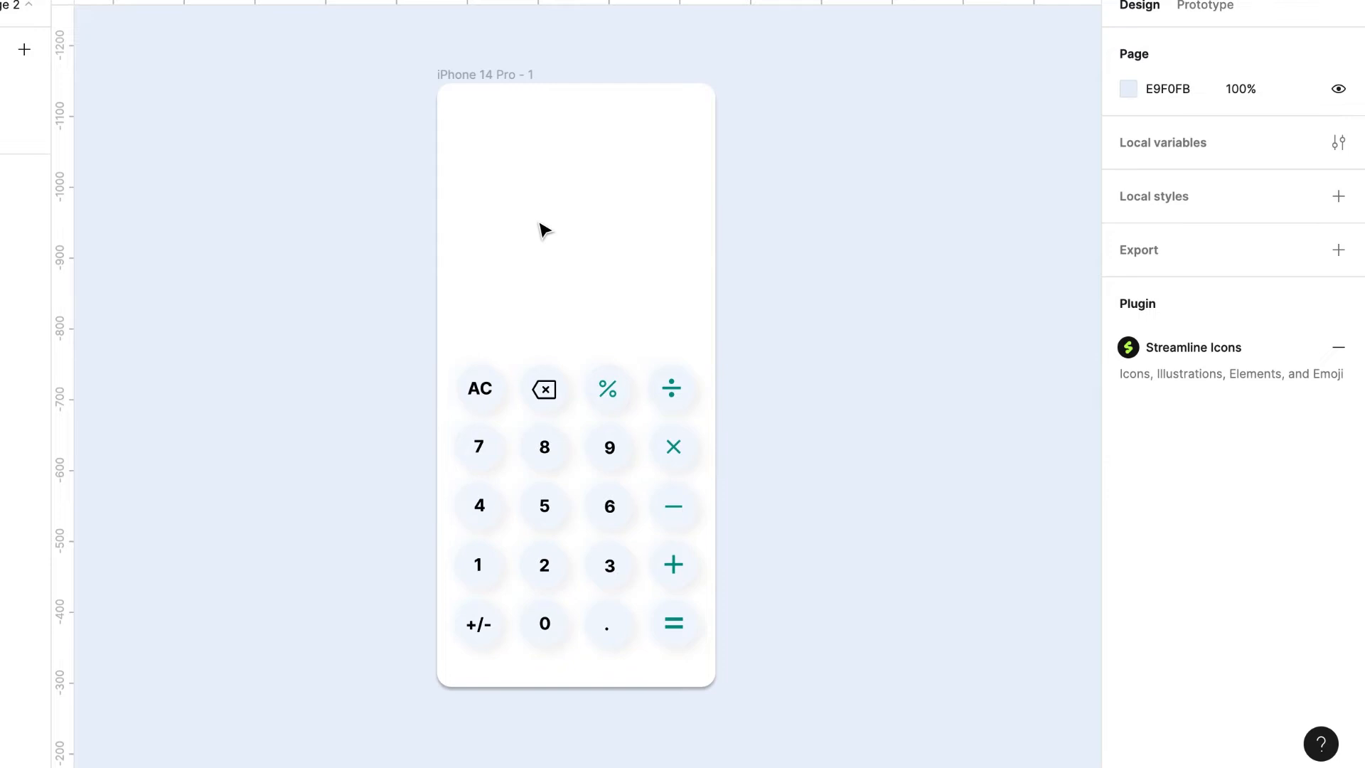
- Add the heading text "Calculator" in the upper part of the frame, in Inter Semi Bold at size 18
click(504, 145)
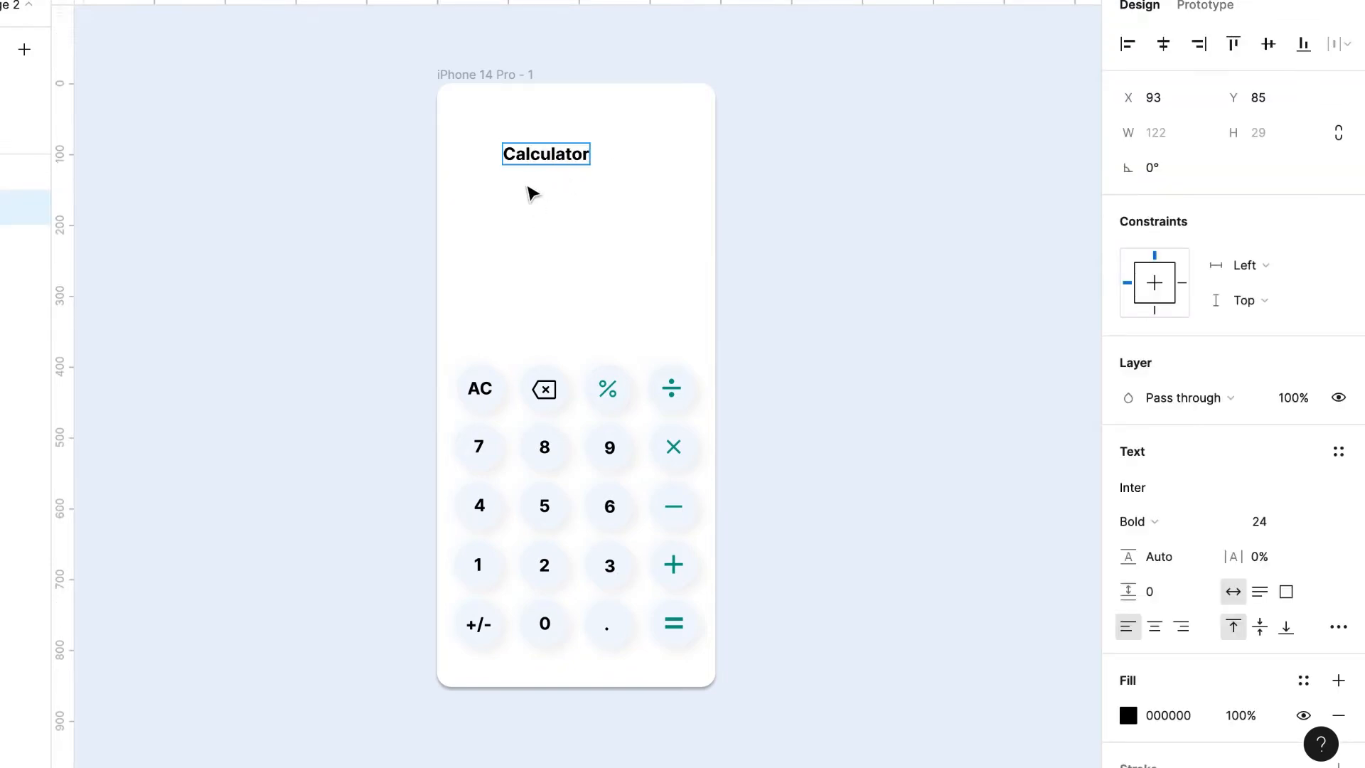
key(Escape)
click(1138, 522)
click(1158, 496)
click(1259, 521)
text(18)
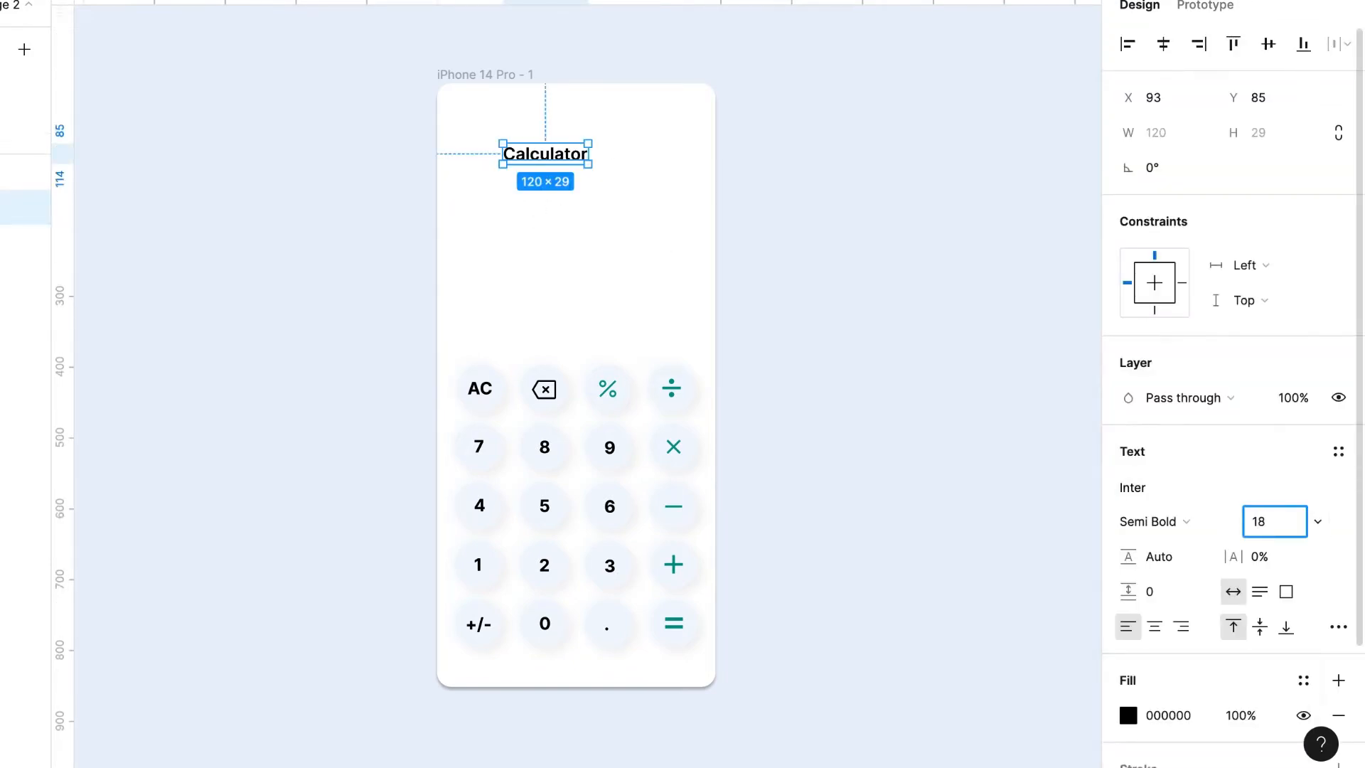
key(Return)
- Move the "Calculator" heading to about X 140, Y 60 and fill it with the operator icons' teal
drag(533, 160, 567, 143)
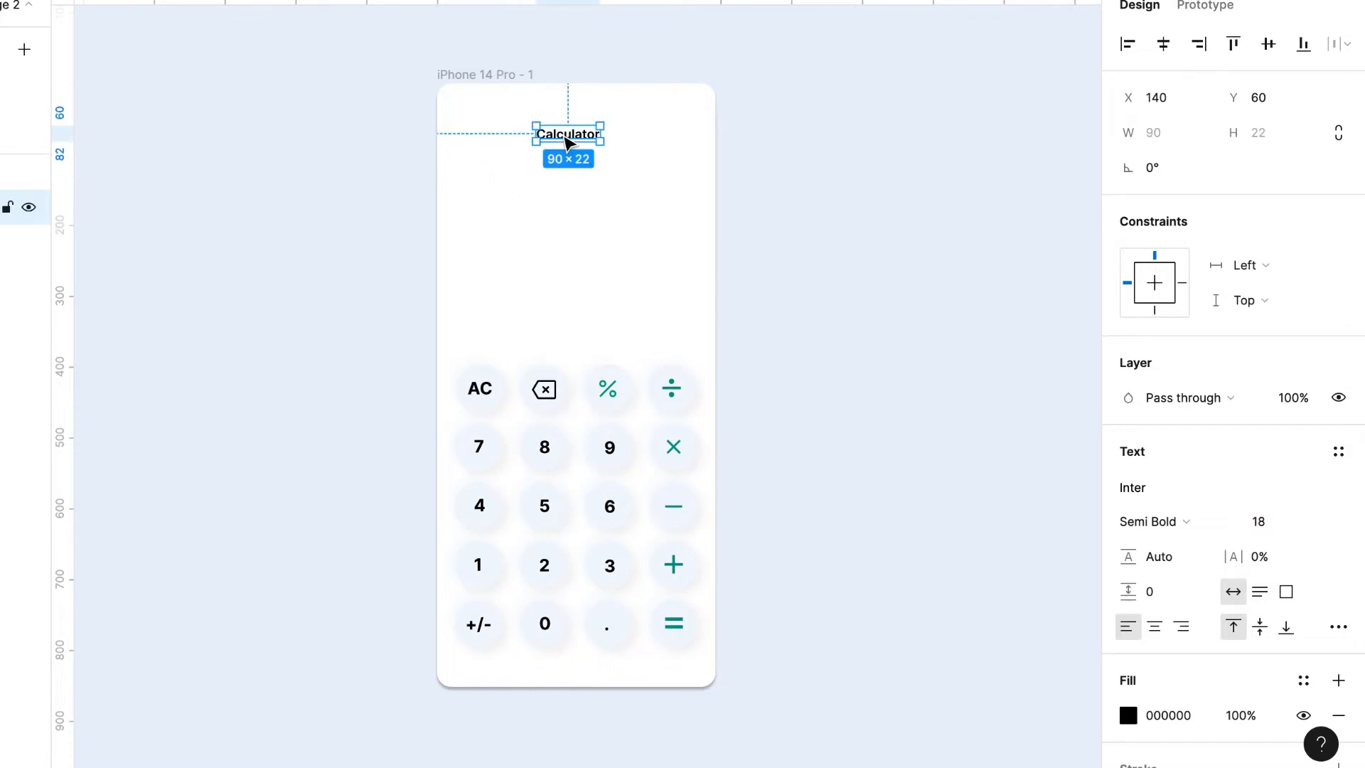
click(1128, 716)
click(996, 661)
click(811, 313)
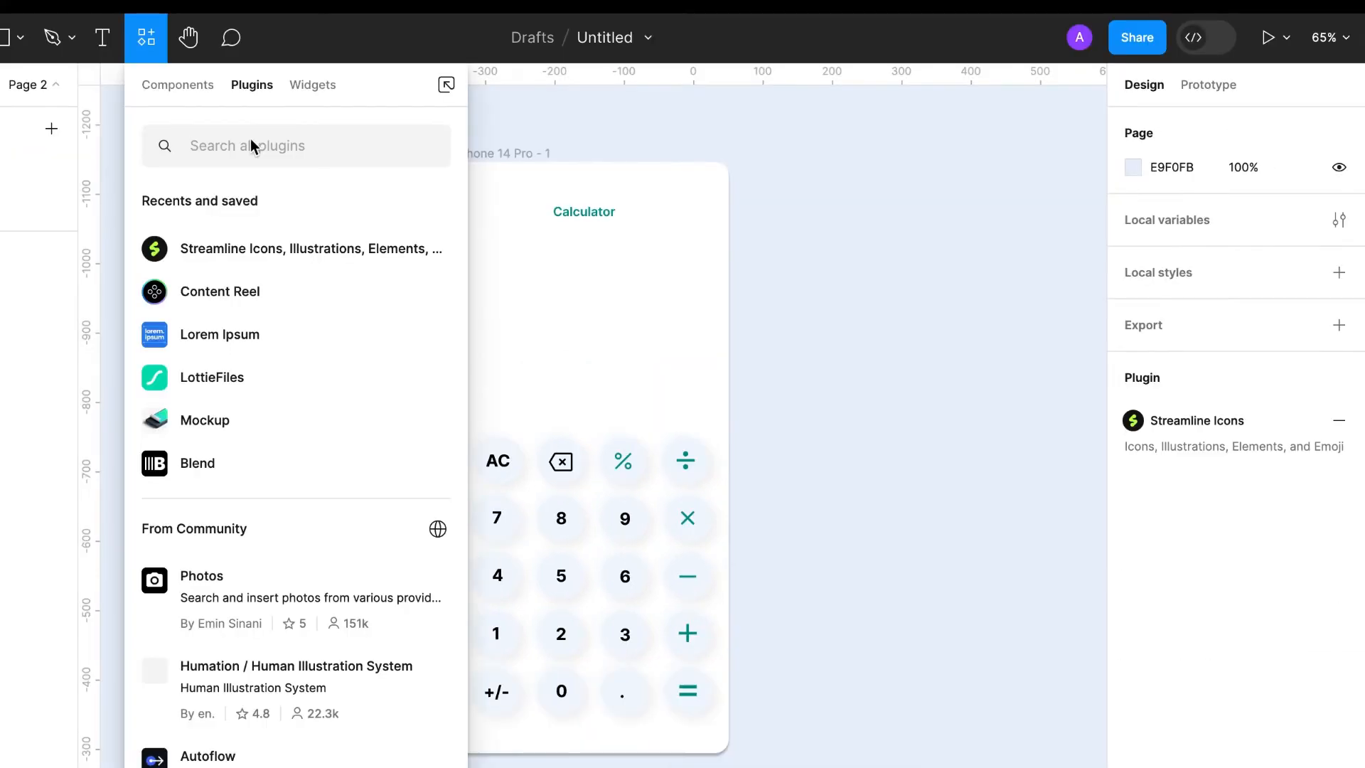
- Find and run the Iconify plugin, and search its icons for "moon"
click(250, 140)
text(iconyfy)
click(210, 244)
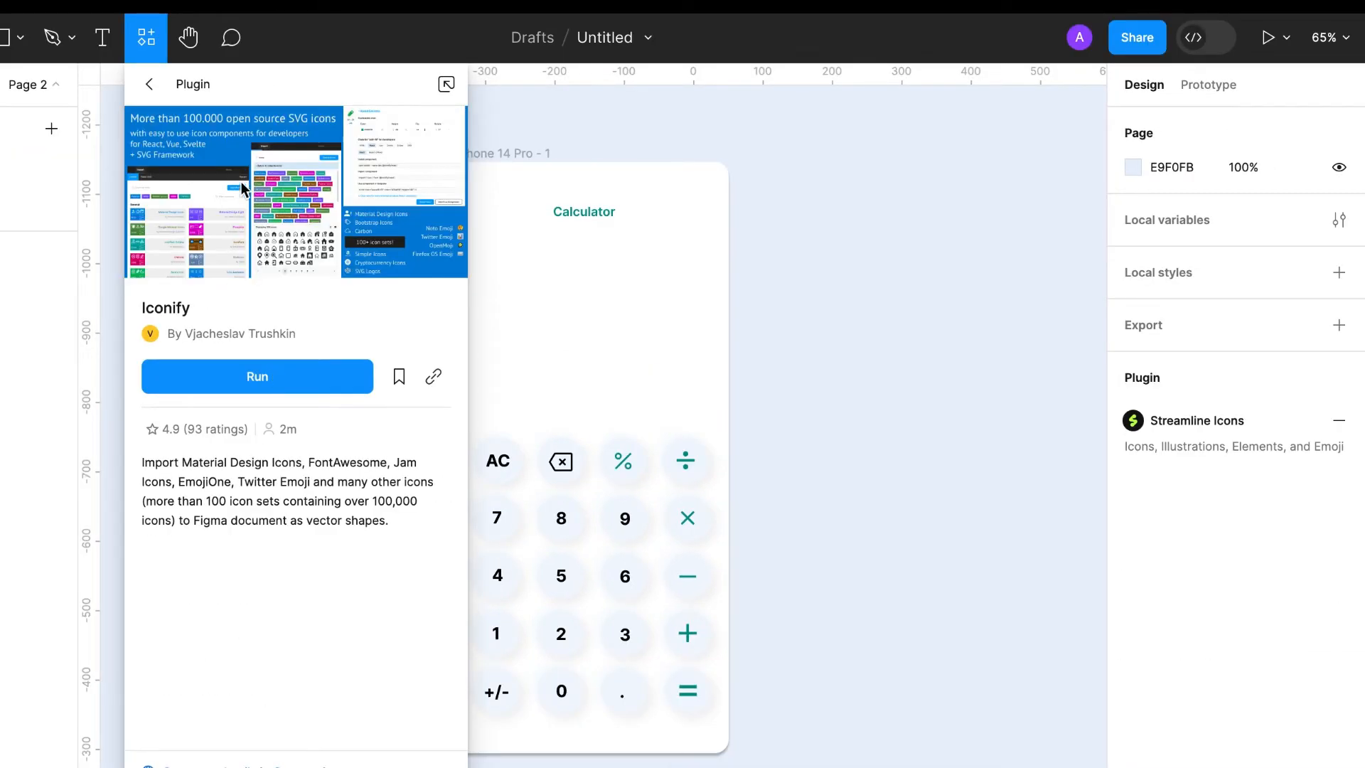
click(263, 371)
double_click(388, 277)
text(moon)
key(Return)
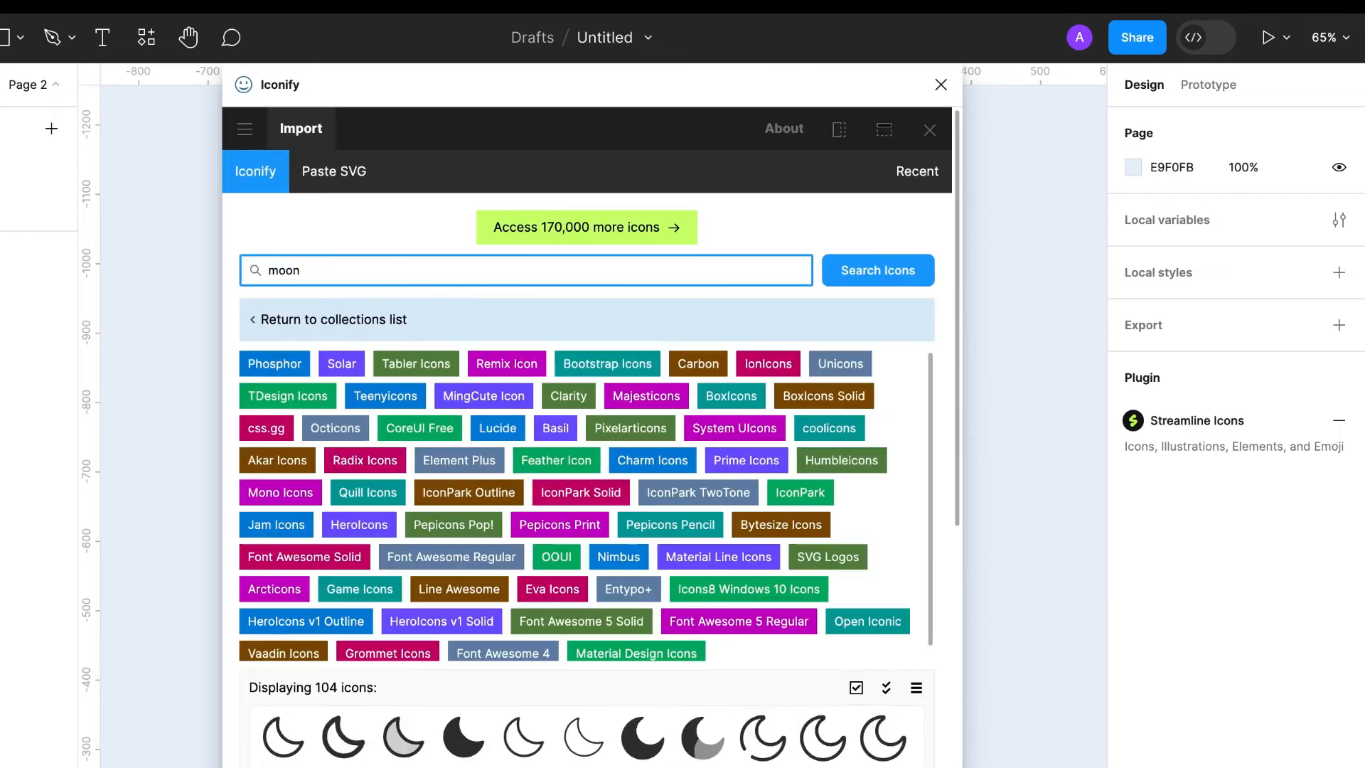
- Import the solid crescent icon ion:moon-sharp onto the canvas and close the plugin
scroll(711, 640, down, 2)
click(884, 702)
scroll(818, 713, down, 6)
click(587, 767)
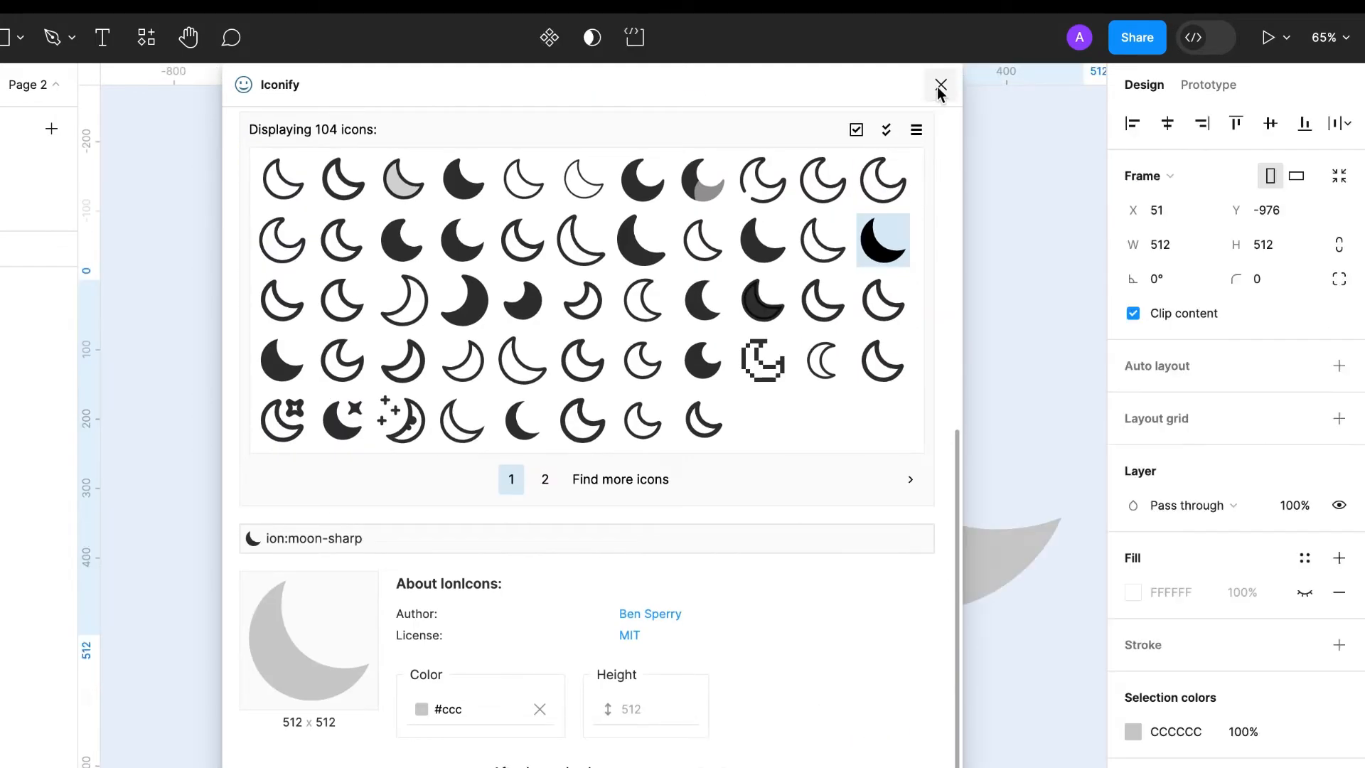
click(941, 86)
- Take the moon shape out of its imported frame and delete the empty frame
double_click(865, 487)
drag(860, 479, 827, 418)
click(751, 274)
key(Delete)
- Constrain the moon's proportions and resize it to 25 × 25
click(1339, 210)
click(1270, 212)
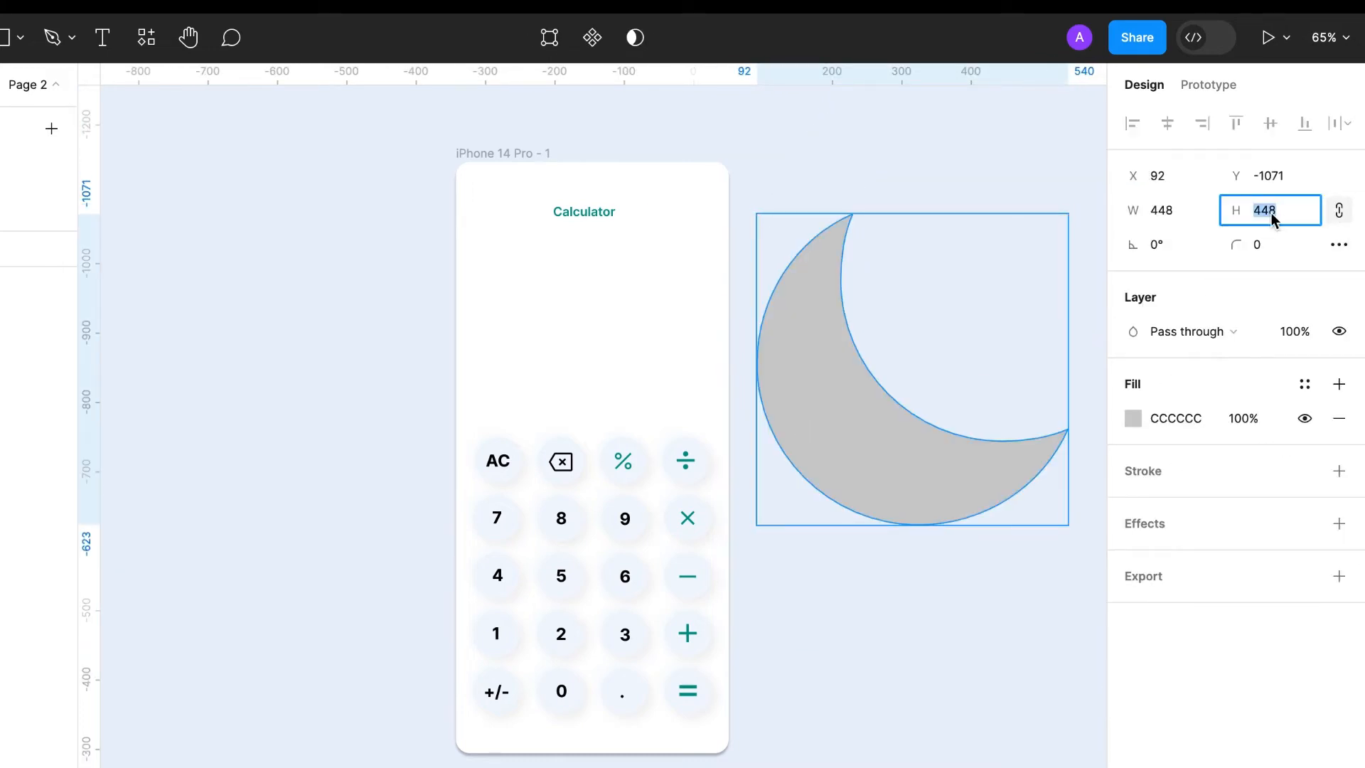
text(25)
key(Return)
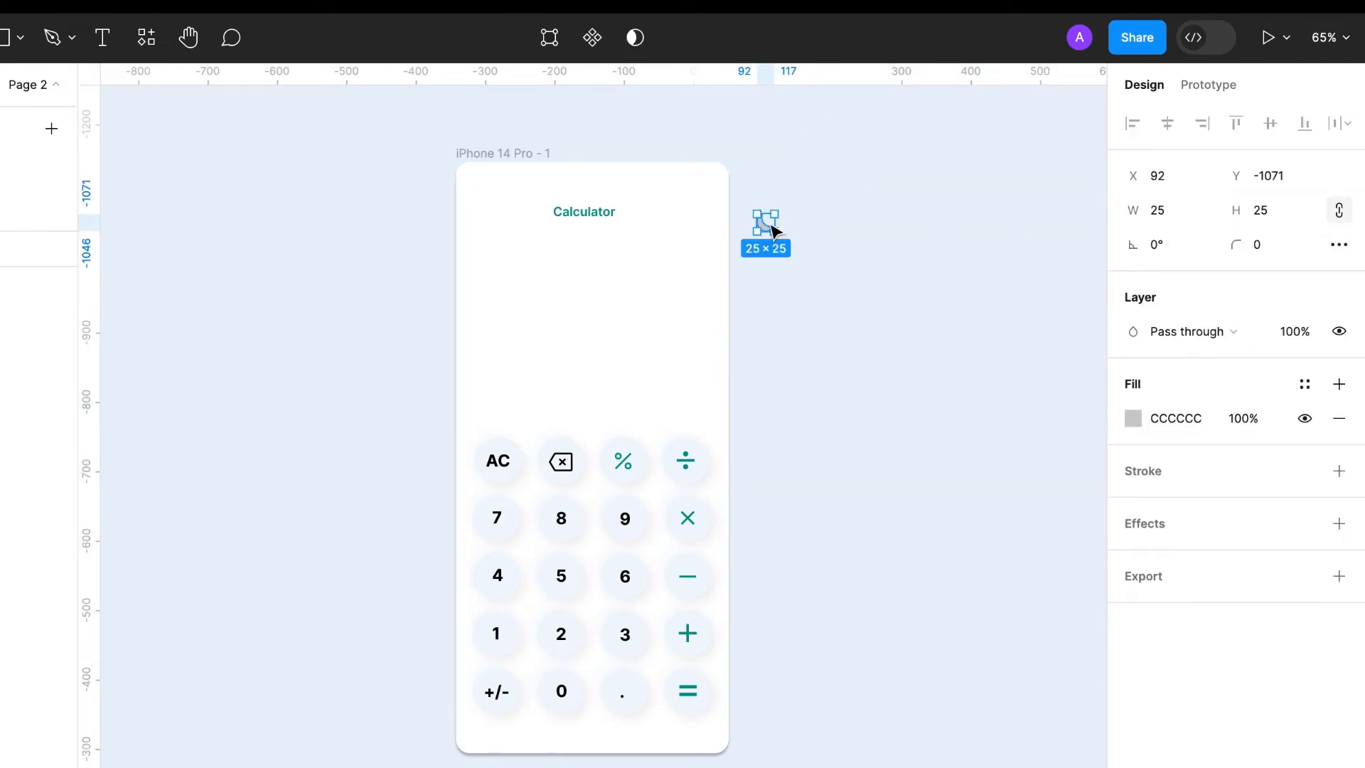
- Place the moon in the frame's upper right corner beside the "Calculator" heading and give it a dark grey fill
drag(770, 226, 696, 222)
click(1134, 556)
drag(855, 370, 853, 488)
click(931, 462)
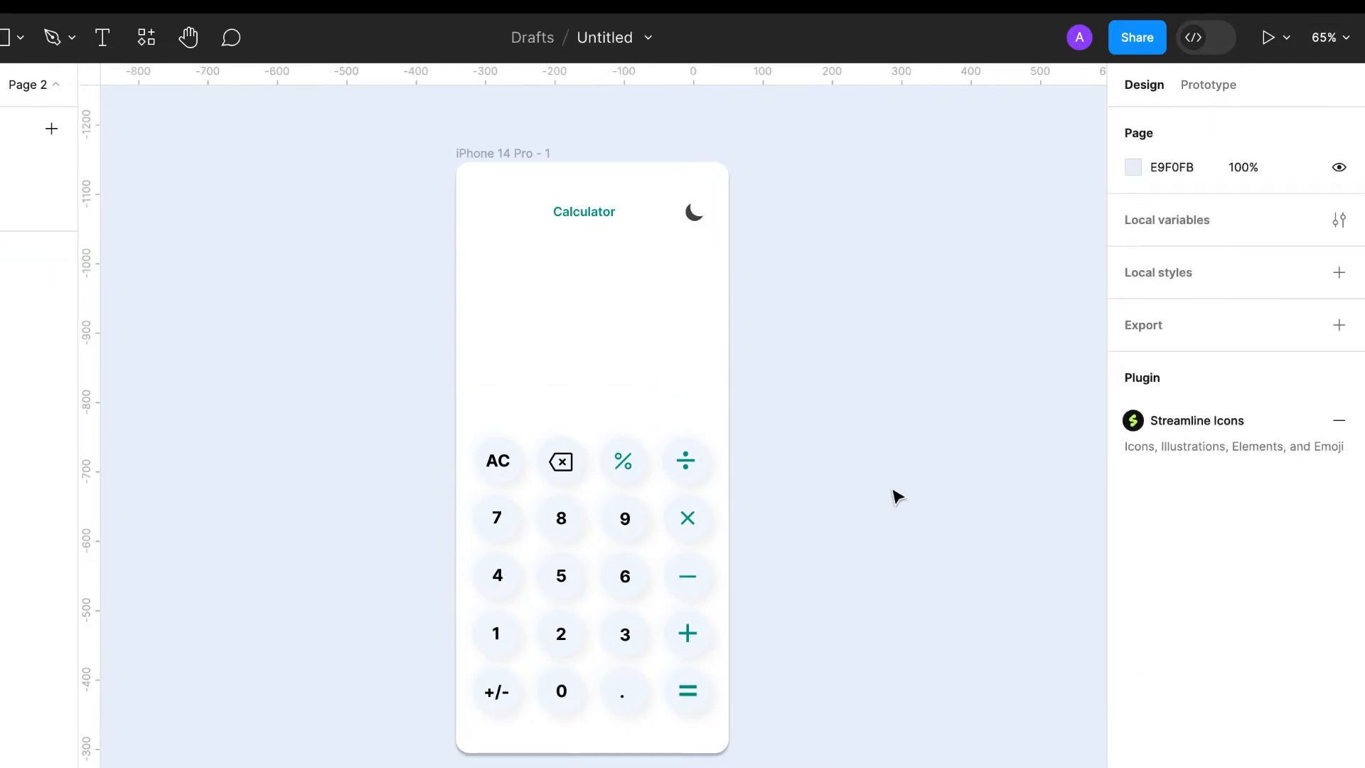
- Add the result text "500" above the keypad, in Inter Bold at size 40
key(t)
click(617, 390)
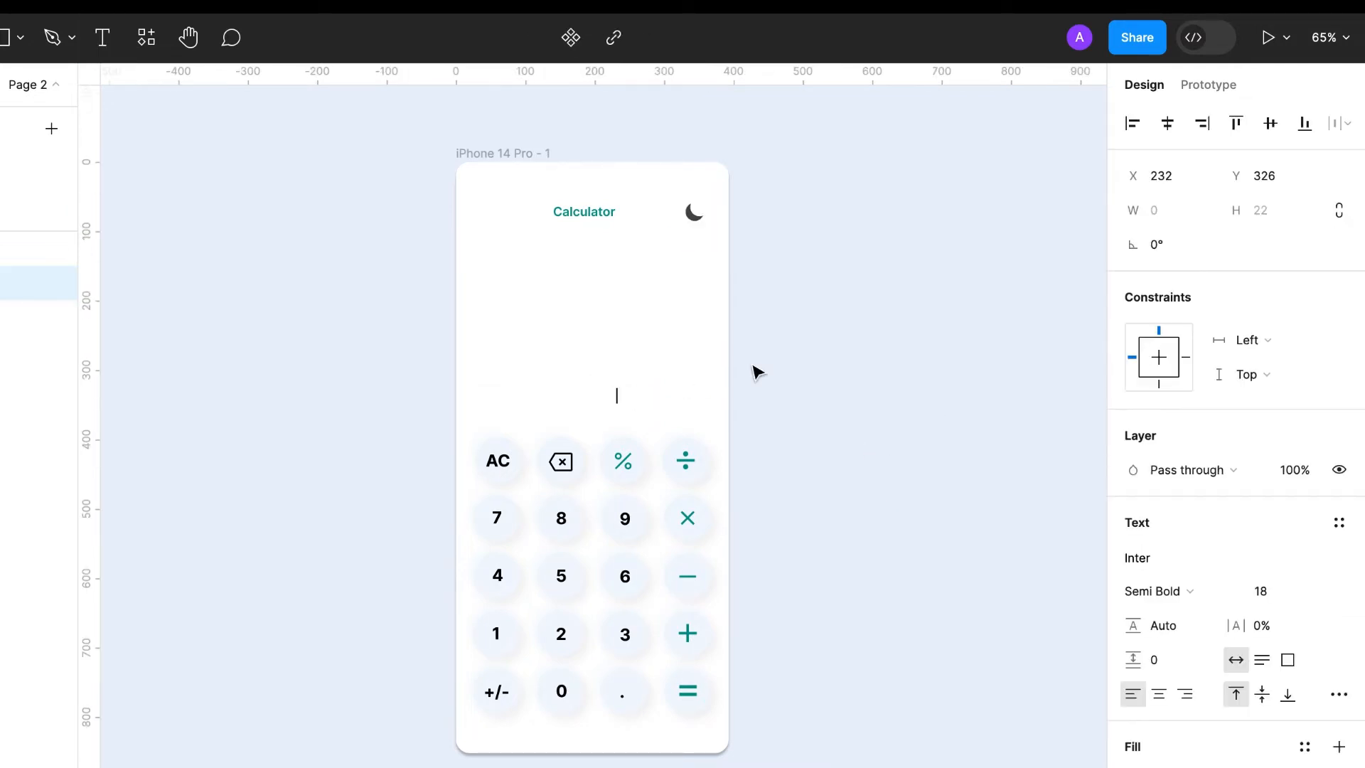
text(500)
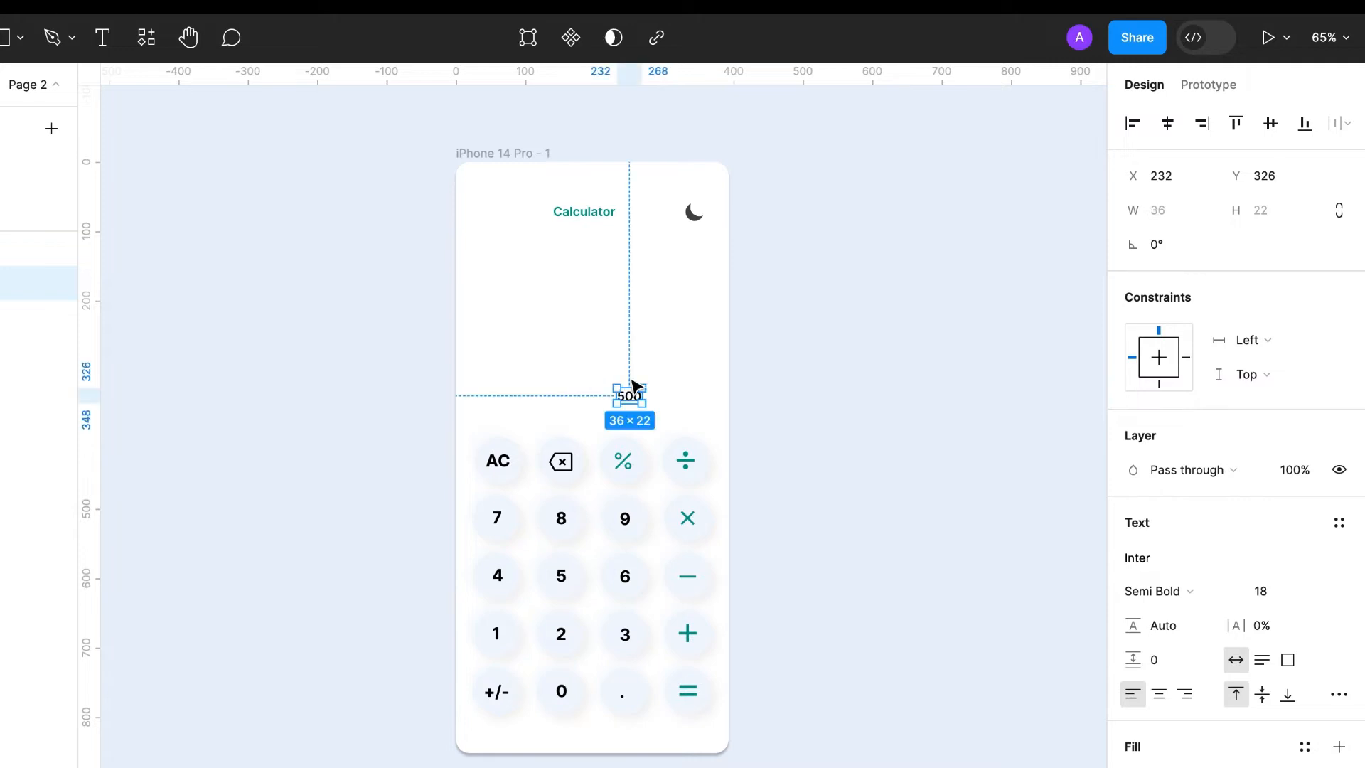
click(1169, 590)
click(1167, 613)
click(1263, 595)
text(40)
key(Return)
- Position "500" above the keypad's last columns, copy it, change the copy to "100×5" and place that at about X 228, Y 240
drag(641, 412, 672, 366)
double_click(673, 361)
text(100×5)
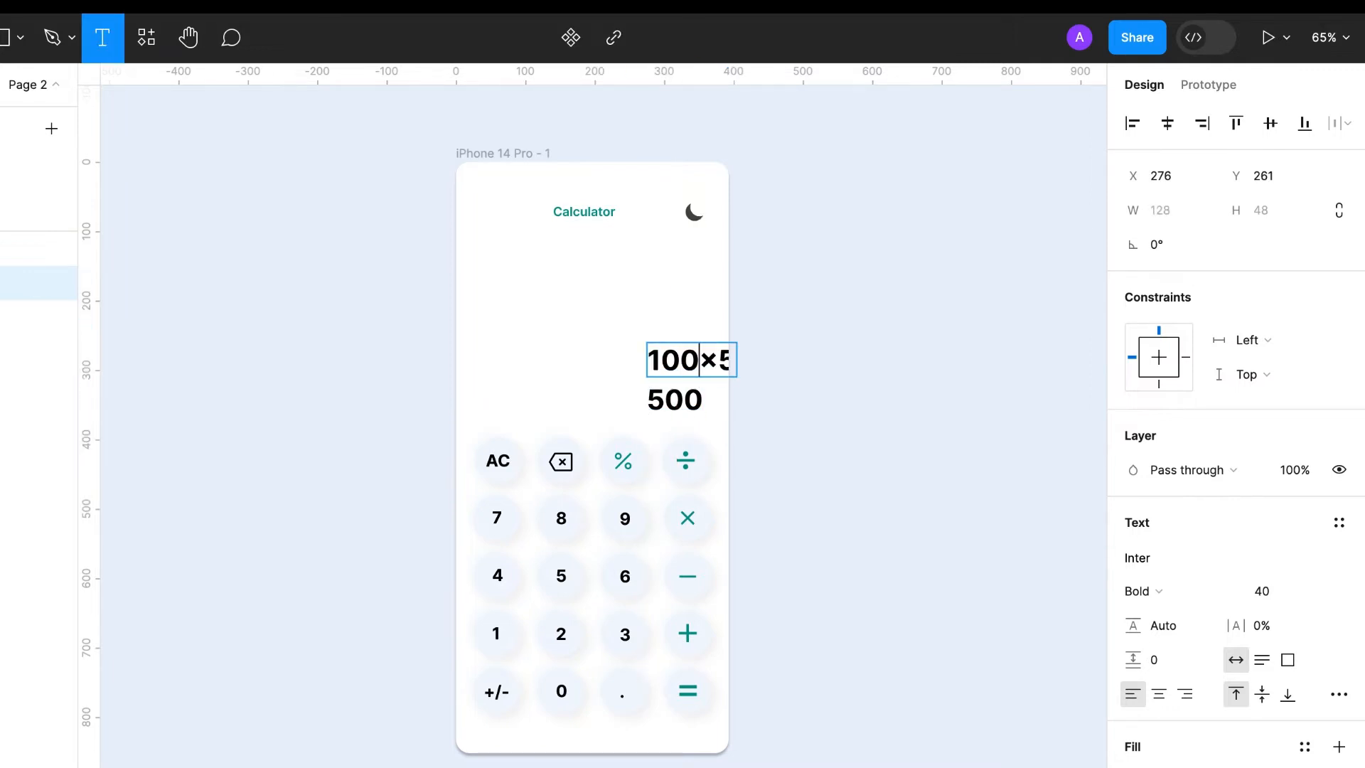
key(Escape)
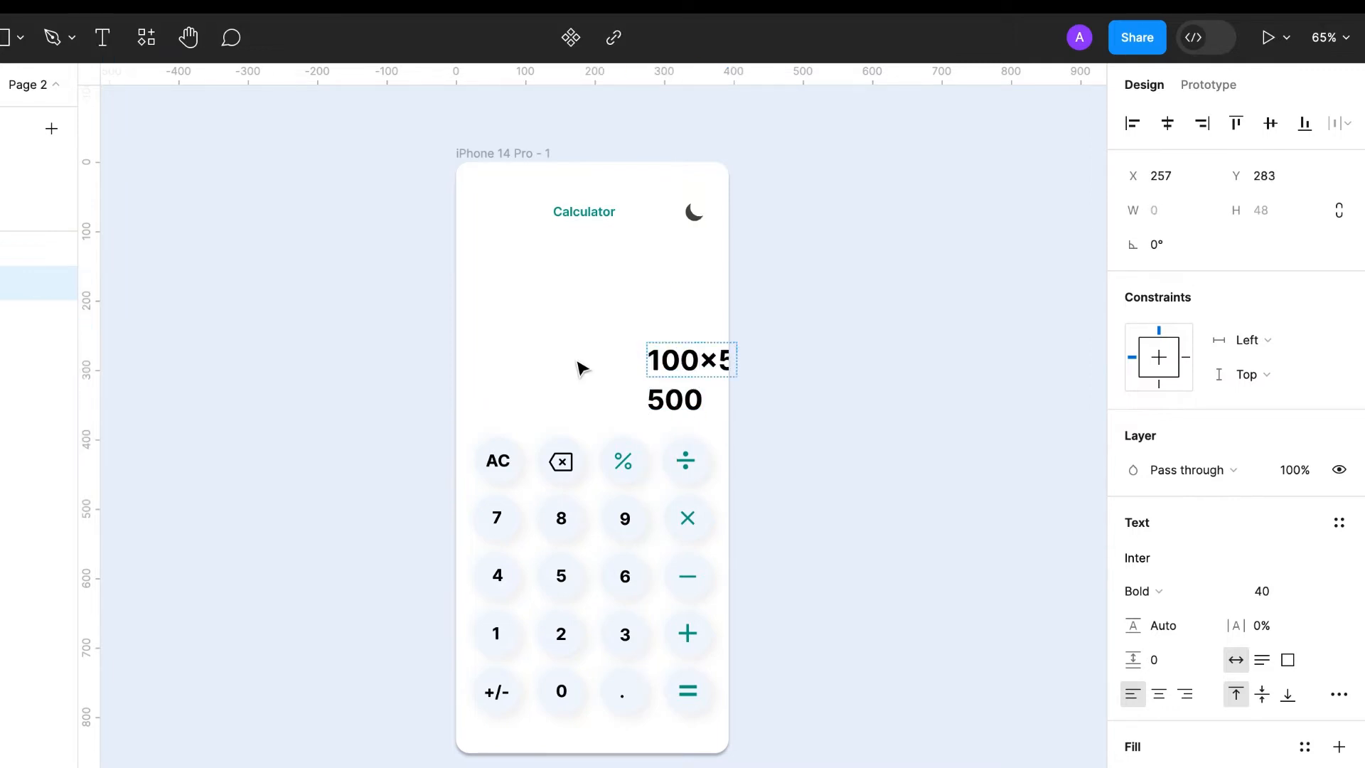
drag(681, 367, 649, 351)
- Set the "100×5" text to Medium at size 22 and line up its right edge with "500"
click(1141, 591)
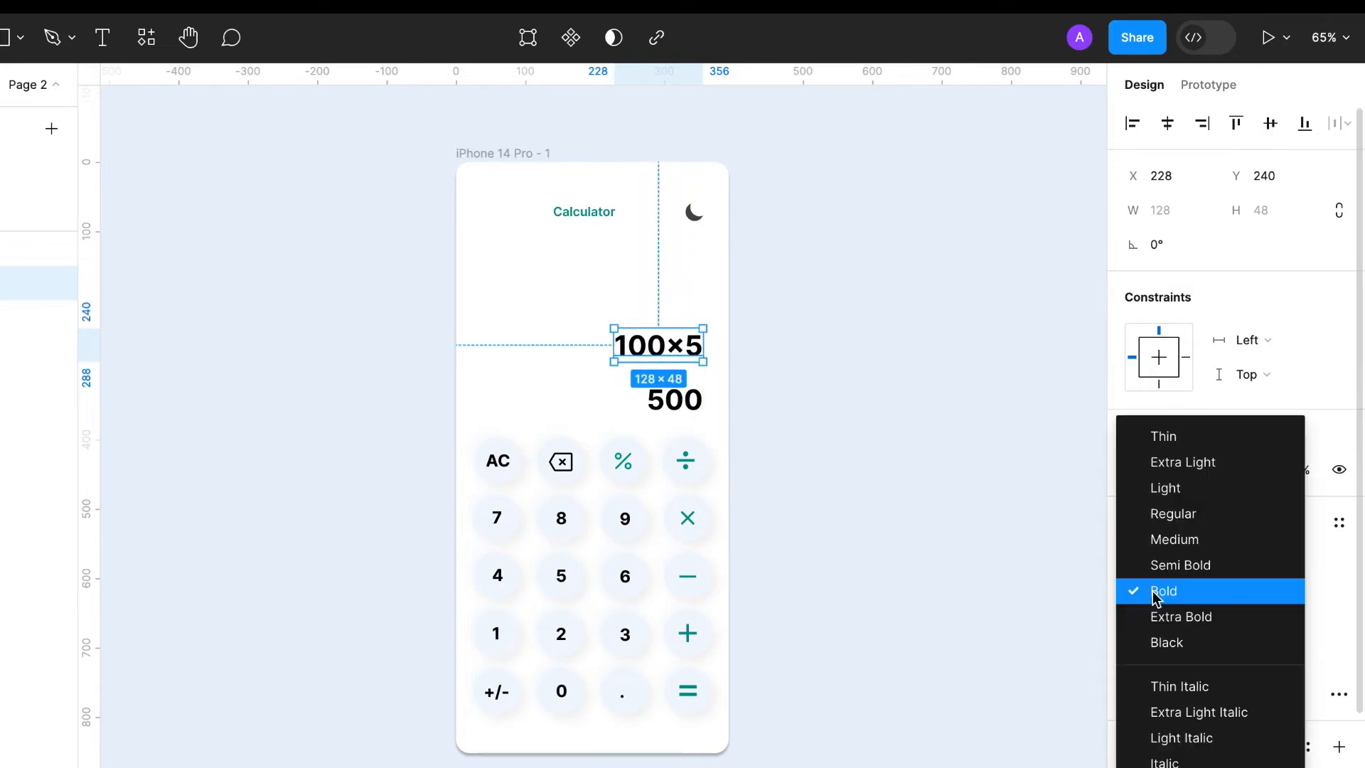
click(1166, 551)
click(1268, 599)
text(28)
key(Return)
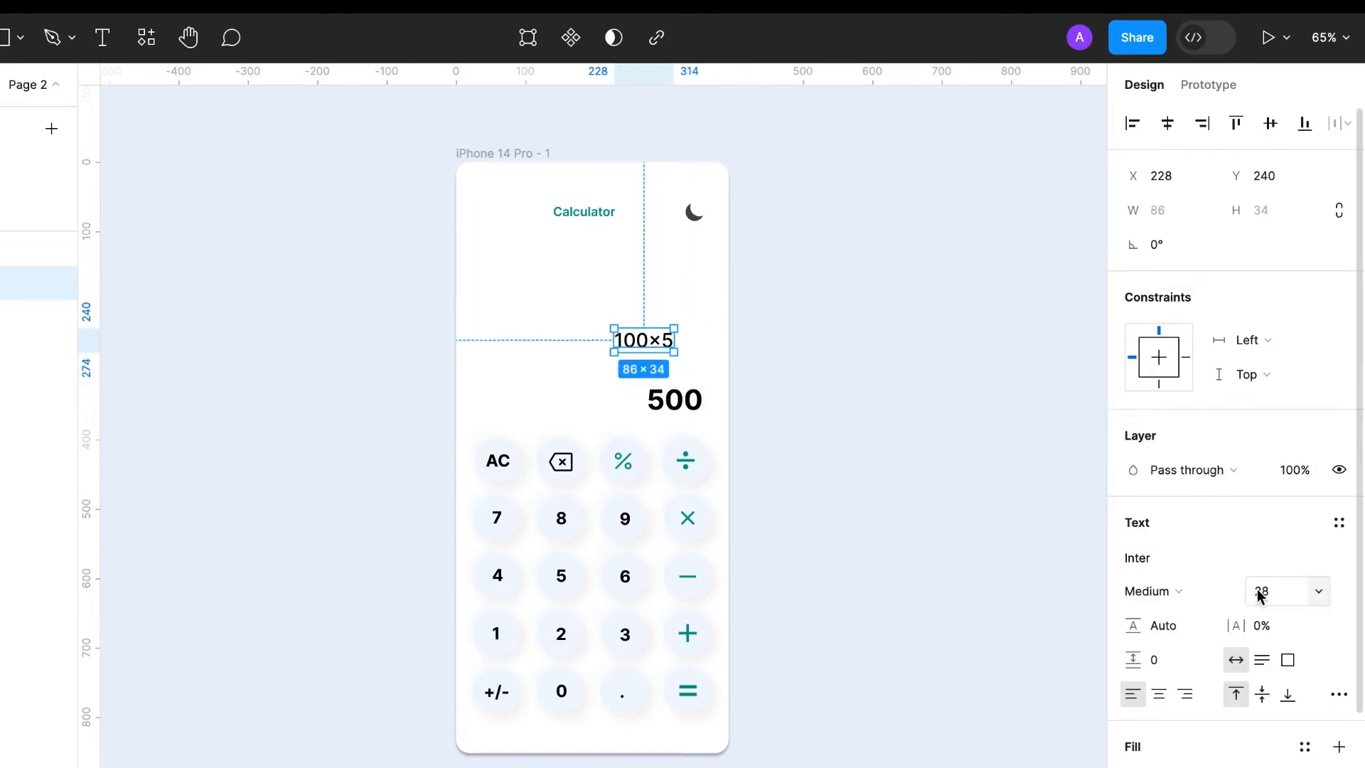
click(1263, 598)
text(22)
key(Return)
drag(655, 344, 638, 407)
- Add an "=" text in front of "500", in Inter Semi Bold at size 40
click(626, 364)
double_click(684, 373)
key(Escape)
click(437, 467)
click(1153, 600)
click(1156, 614)
double_click(1265, 593)
text(30)
key(Return)
double_click(1263, 591)
text(40)
key(Return)
- Nudge the "=" into line with a gap before "500", and move "100×5" down closer to the result
key(Up)
key(Up)
key(Up)
key(Up)
key(Up)
key(Up)
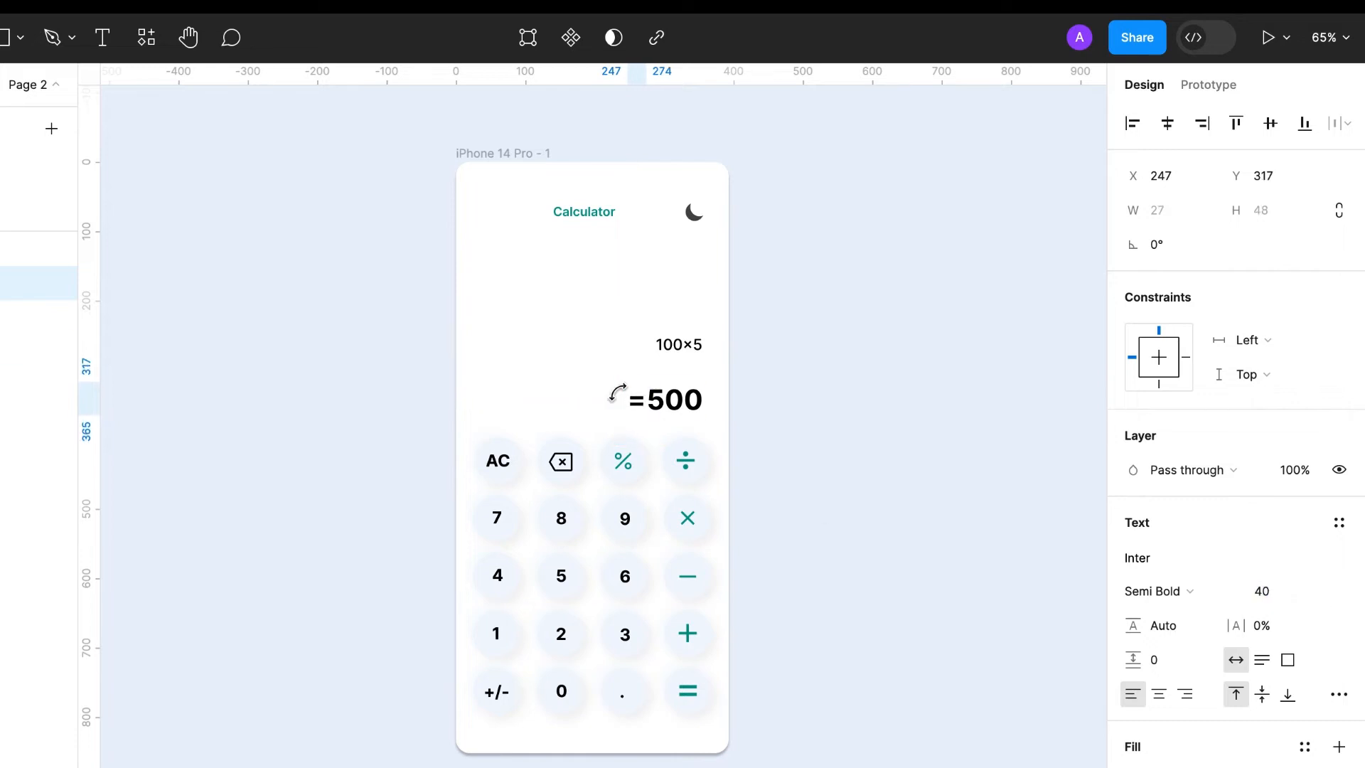
key(Left)
key(Left)
key(Left)
key(Left)
key(Left)
key(Left)
key(Left)
click(651, 370)
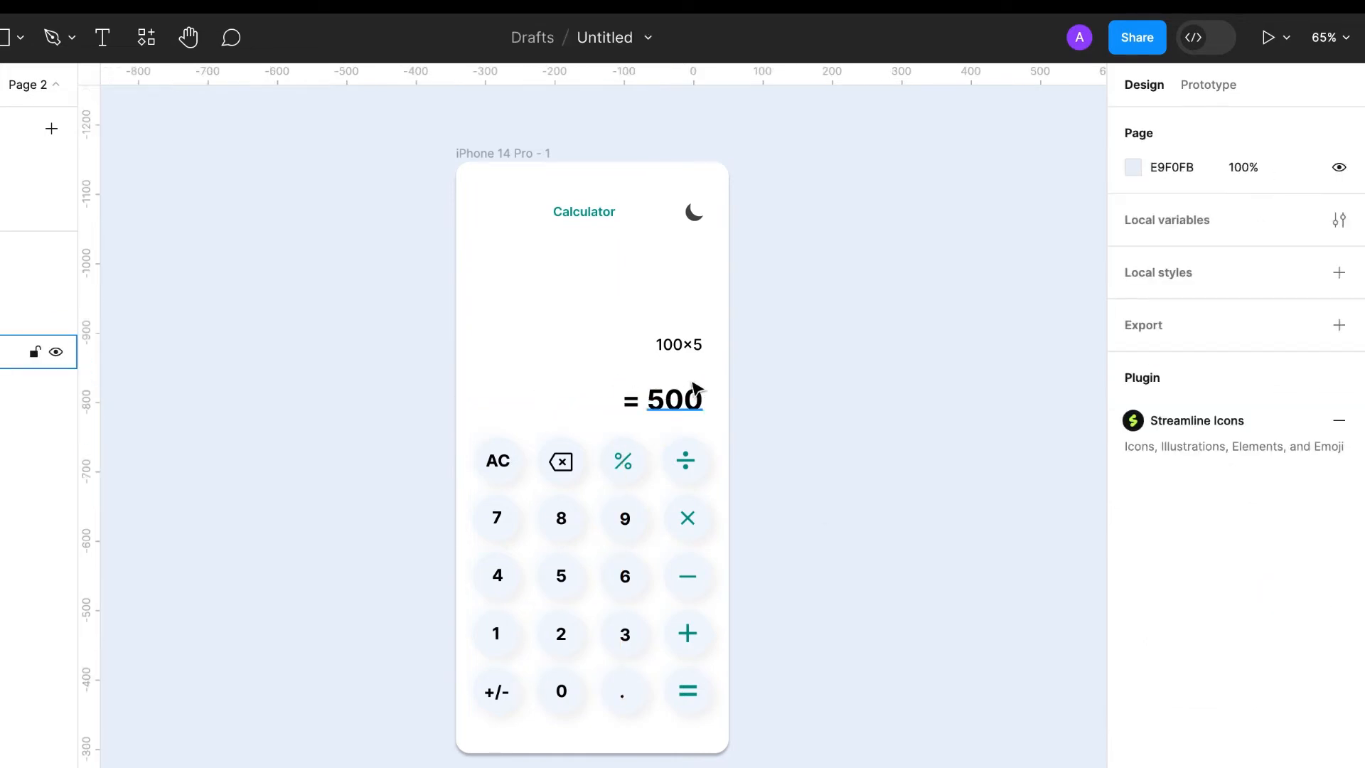
drag(681, 345, 681, 364)
click(825, 402)
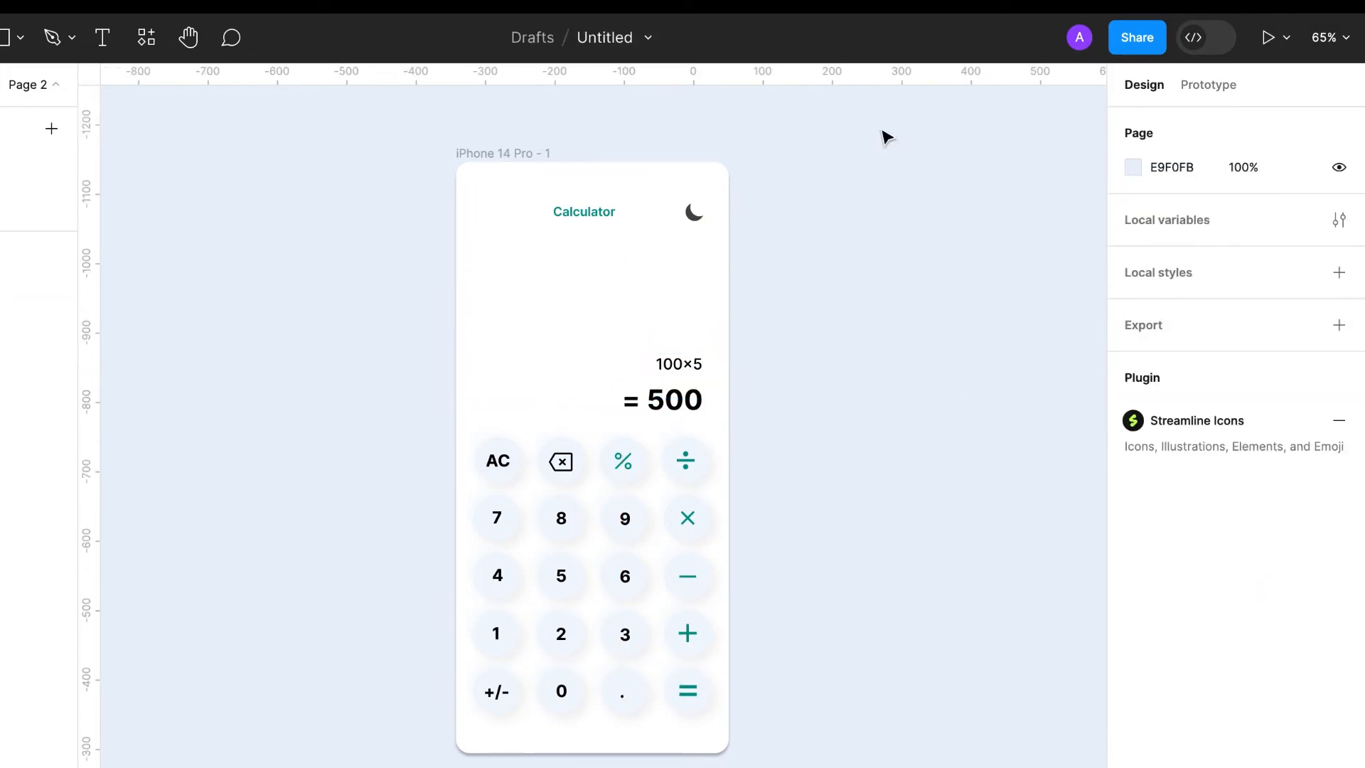
- Duplicate the calculator frame beside itself and rename the original "Light" and the copy "Dark"
click(472, 216)
key(ctrl+d)
click(473, 154)
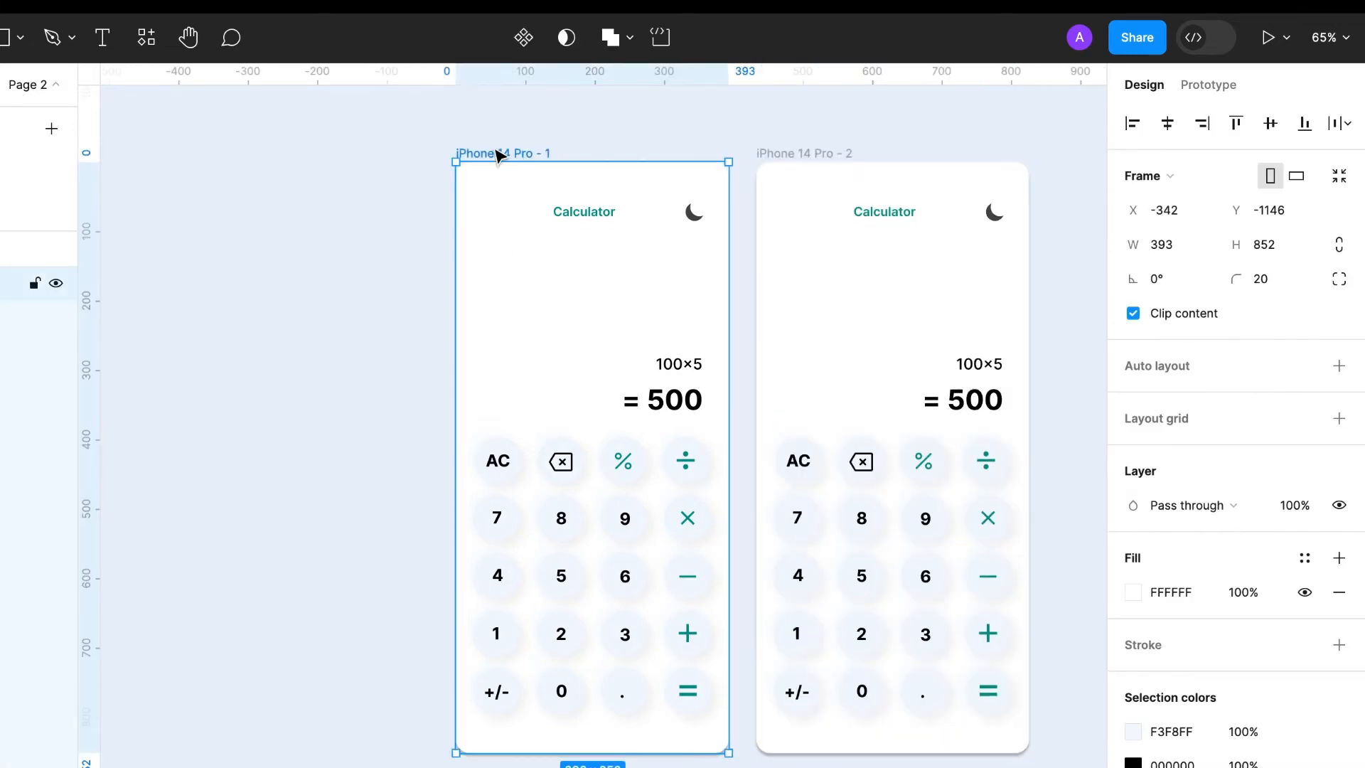
double_click(472, 153)
text(Light)
double_click(782, 153)
text(Dark)
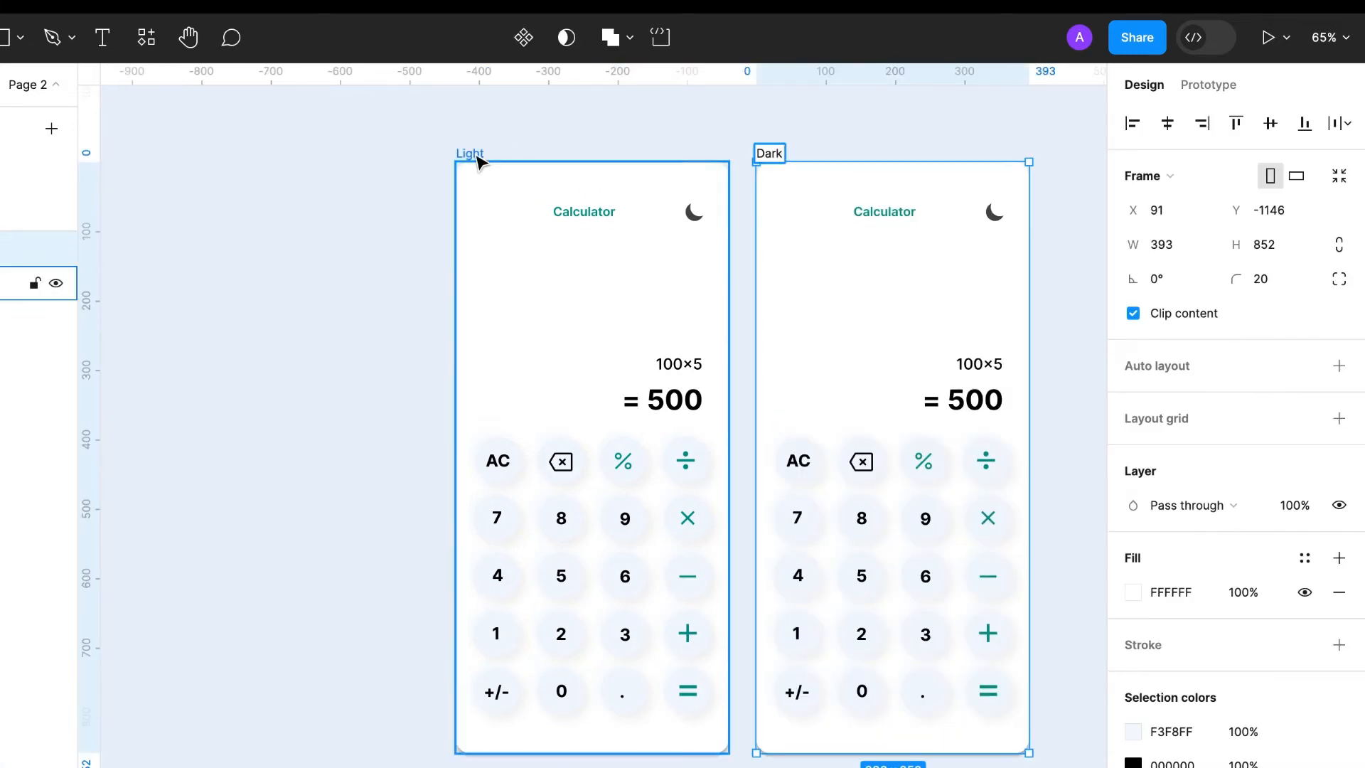
- Reposition the Light and Dark frames side by side with a wider gap between them
drag(478, 163, 359, 192)
drag(808, 246, 742, 249)
drag(816, 233, 760, 226)
click(755, 265)
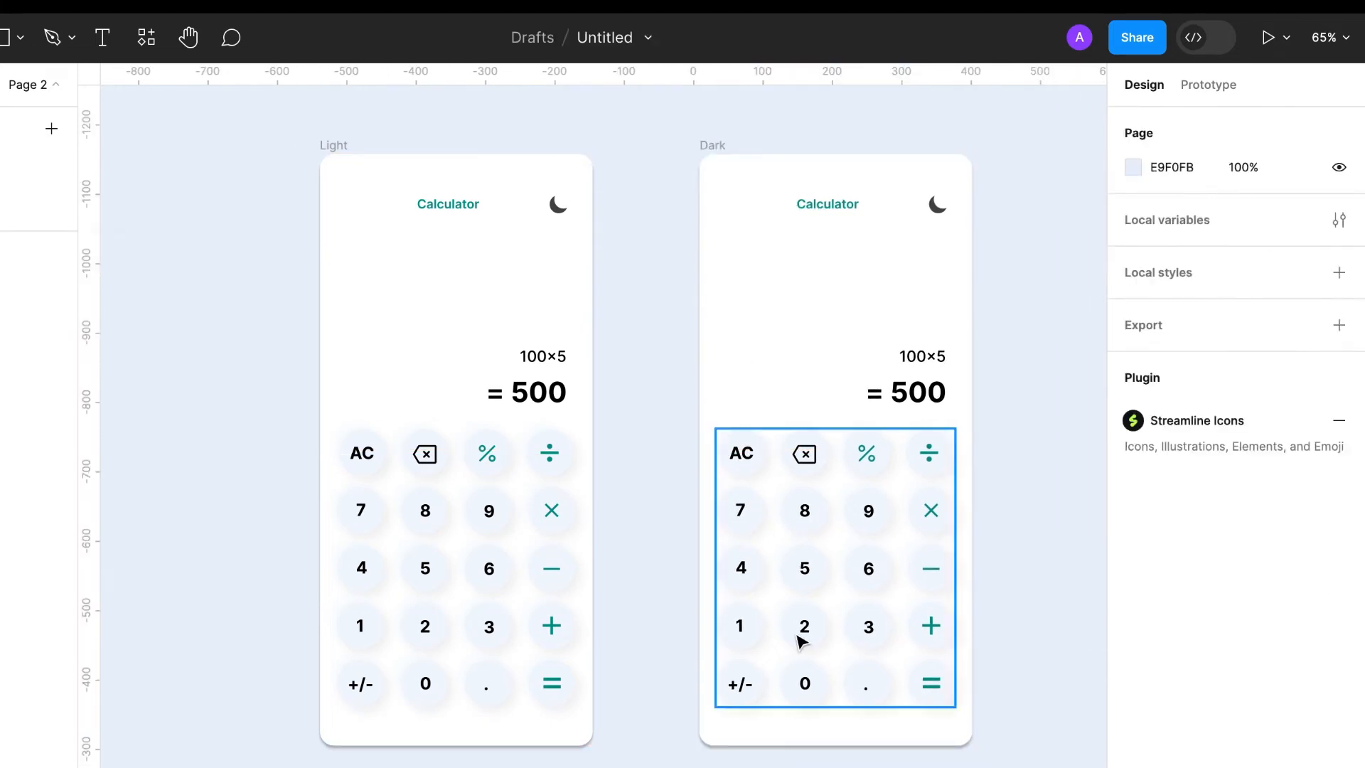
- Set the Dark frame's fill to near-black 171717
click(715, 146)
click(1133, 763)
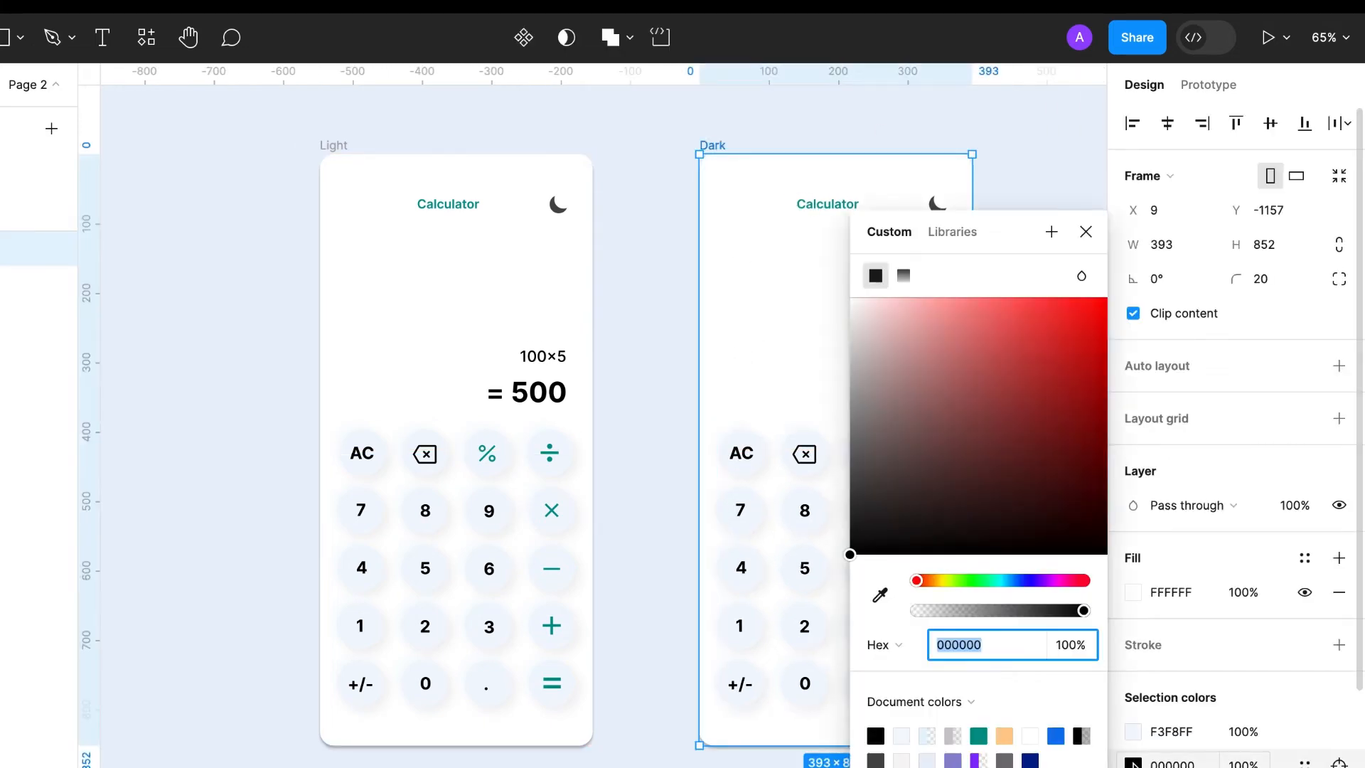
click(1087, 231)
click(1133, 593)
drag(851, 299, 861, 536)
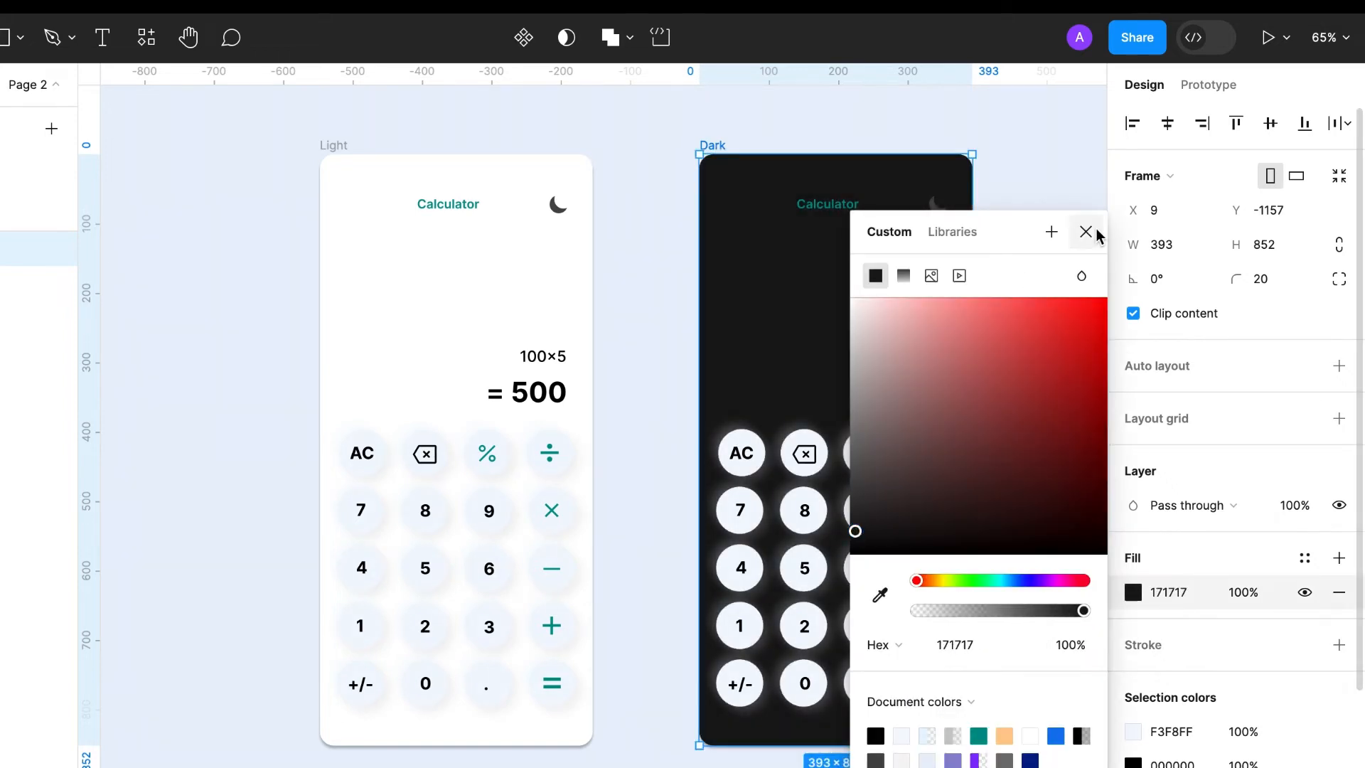
click(1086, 232)
click(758, 452)
double_click(762, 455)
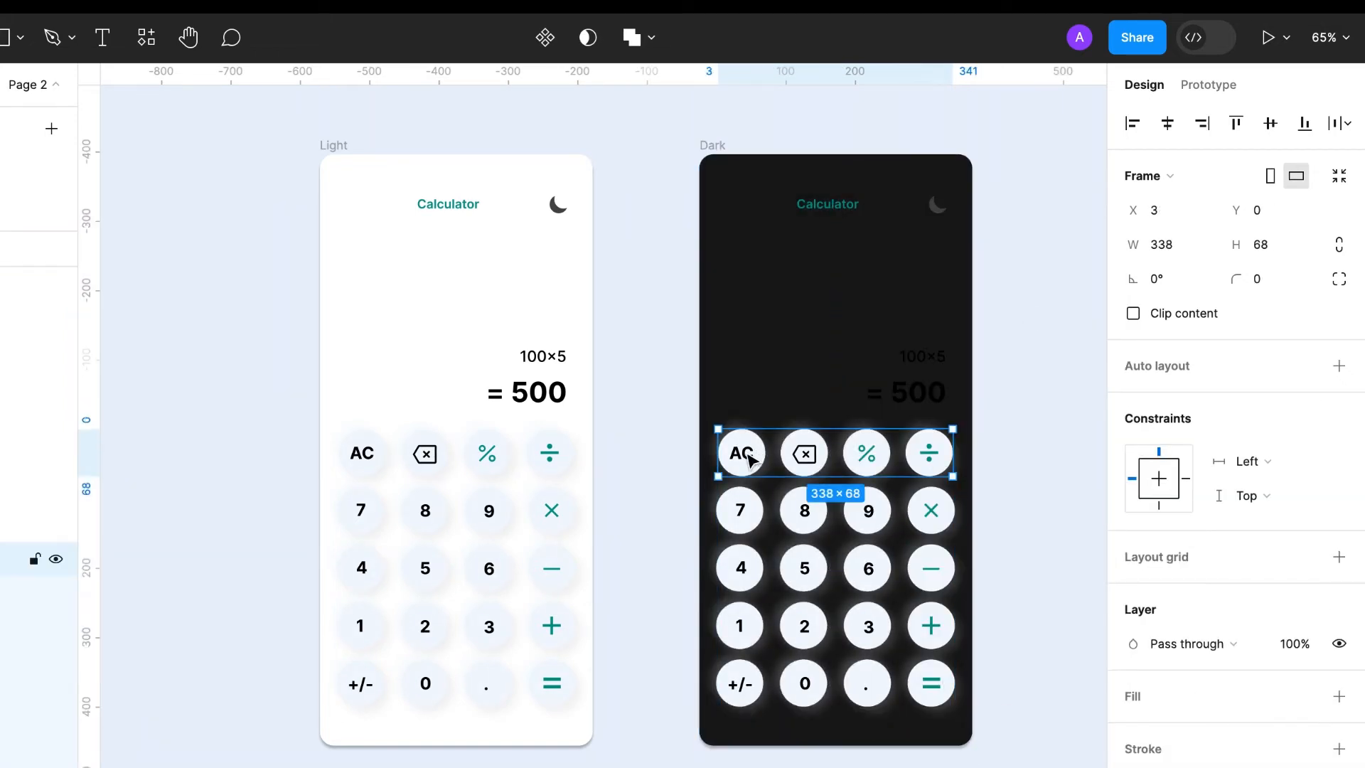
scroll(1209, 605, down, 3)
double_click(755, 458)
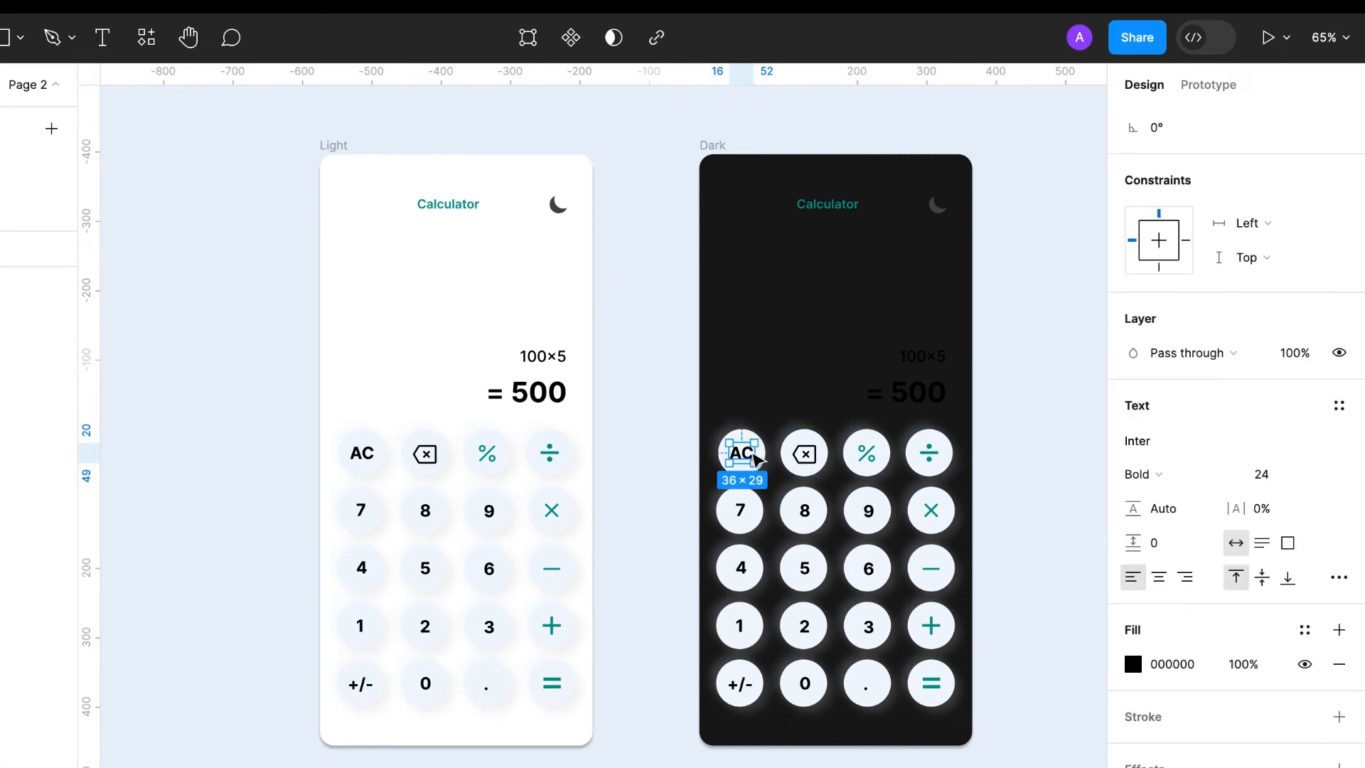
shift+click(804, 454)
shift+click(866, 453)
- Recolor the Dark frame's ÷, ×, −, + and = icons to orange F8973E
click(929, 452)
shift+click(931, 509)
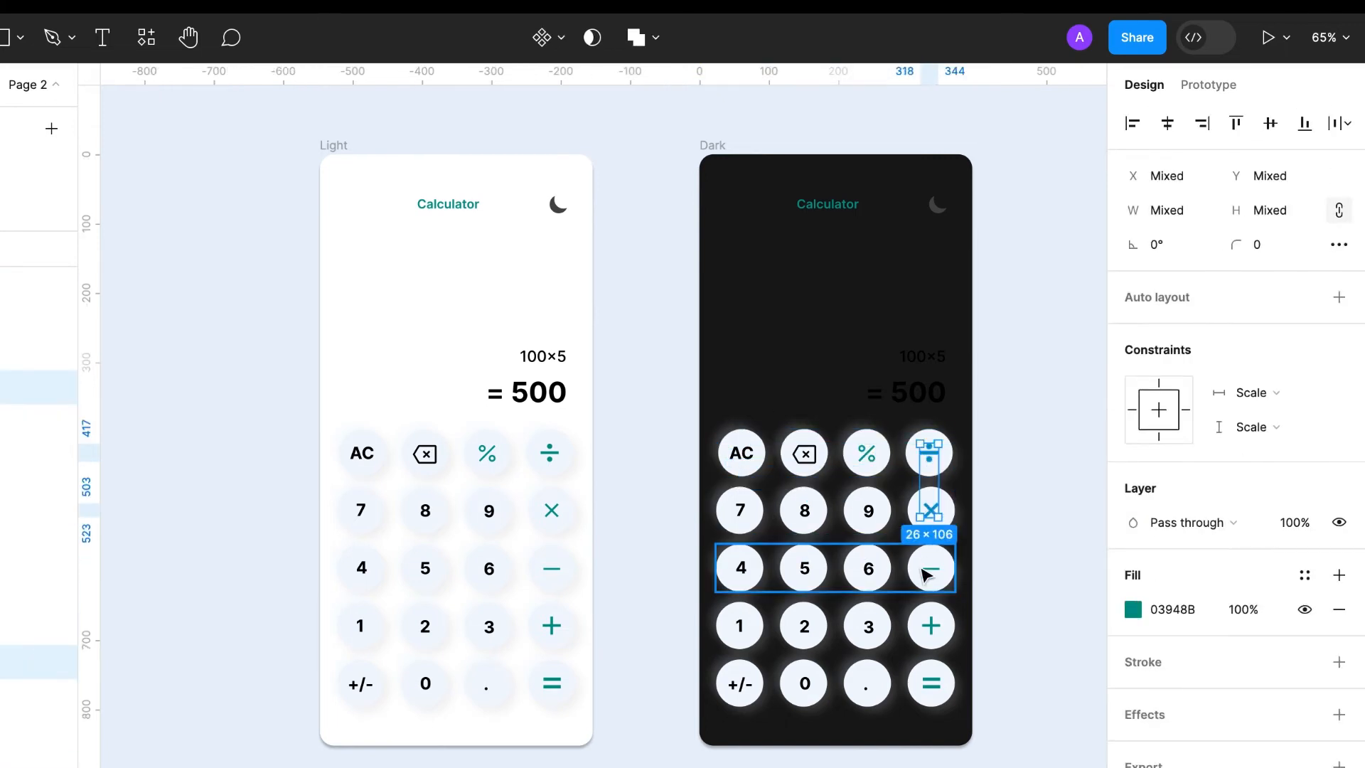
shift+click(929, 569)
shift+click(931, 625)
shift+click(932, 682)
click(1134, 610)
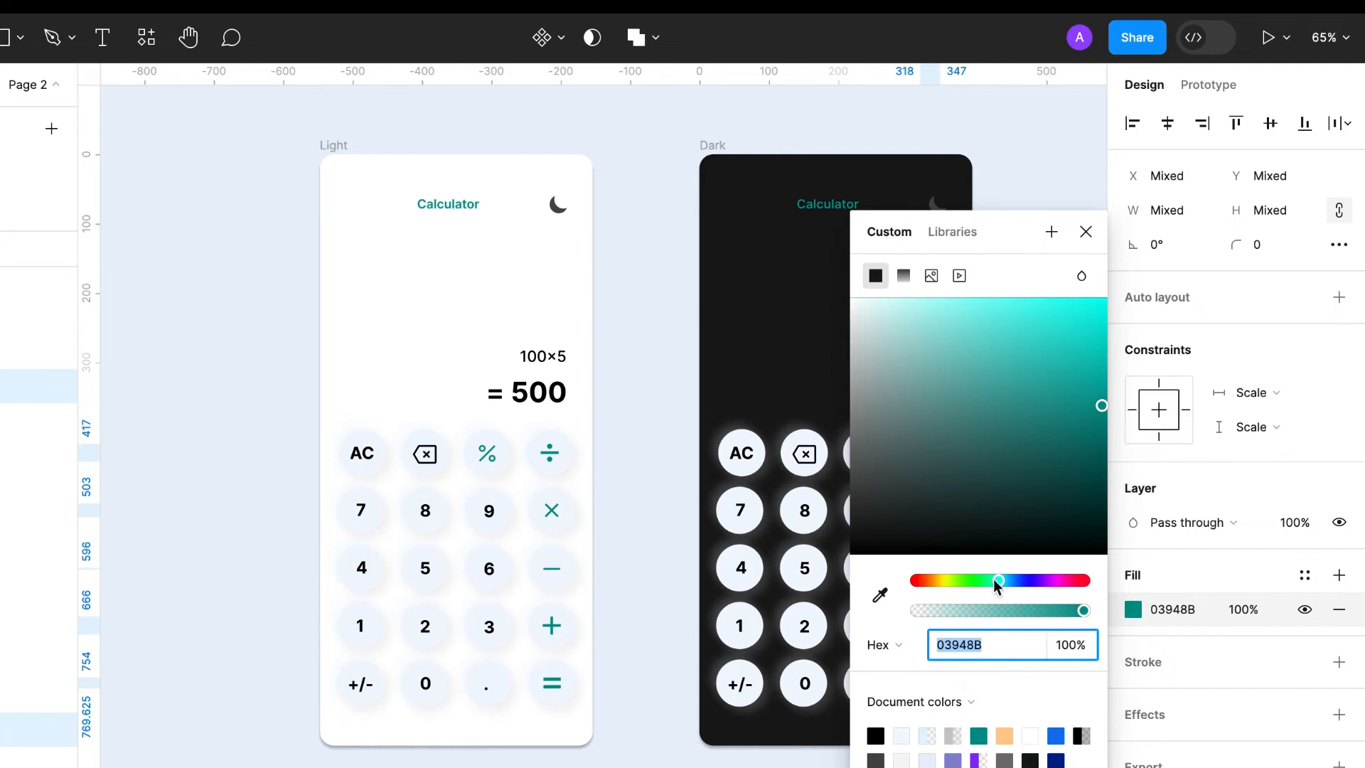
drag(998, 581, 931, 581)
drag(1077, 326, 1044, 305)
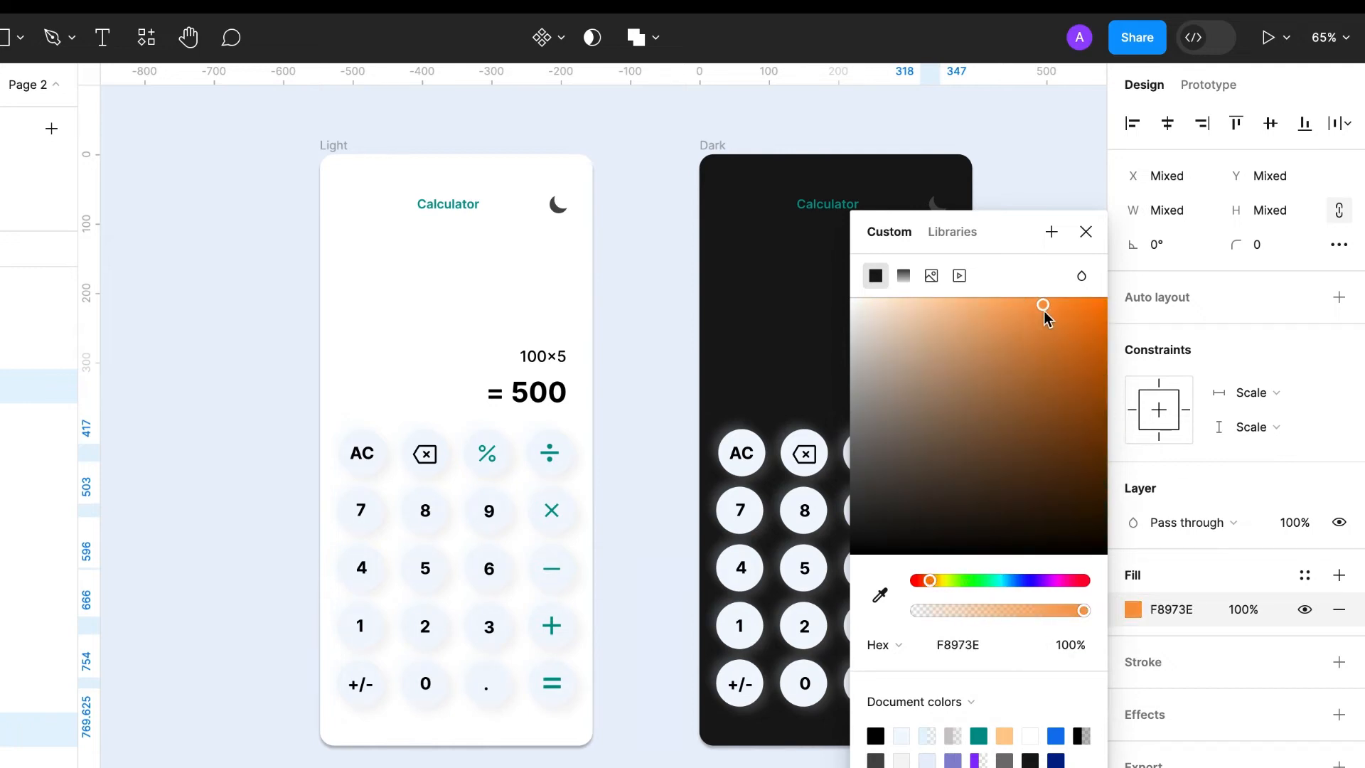
click(1086, 232)
- Apply the orange F8973E document color to the Dark frame's "Calculator" heading
click(828, 204)
click(1134, 767)
click(1031, 735)
click(1085, 231)
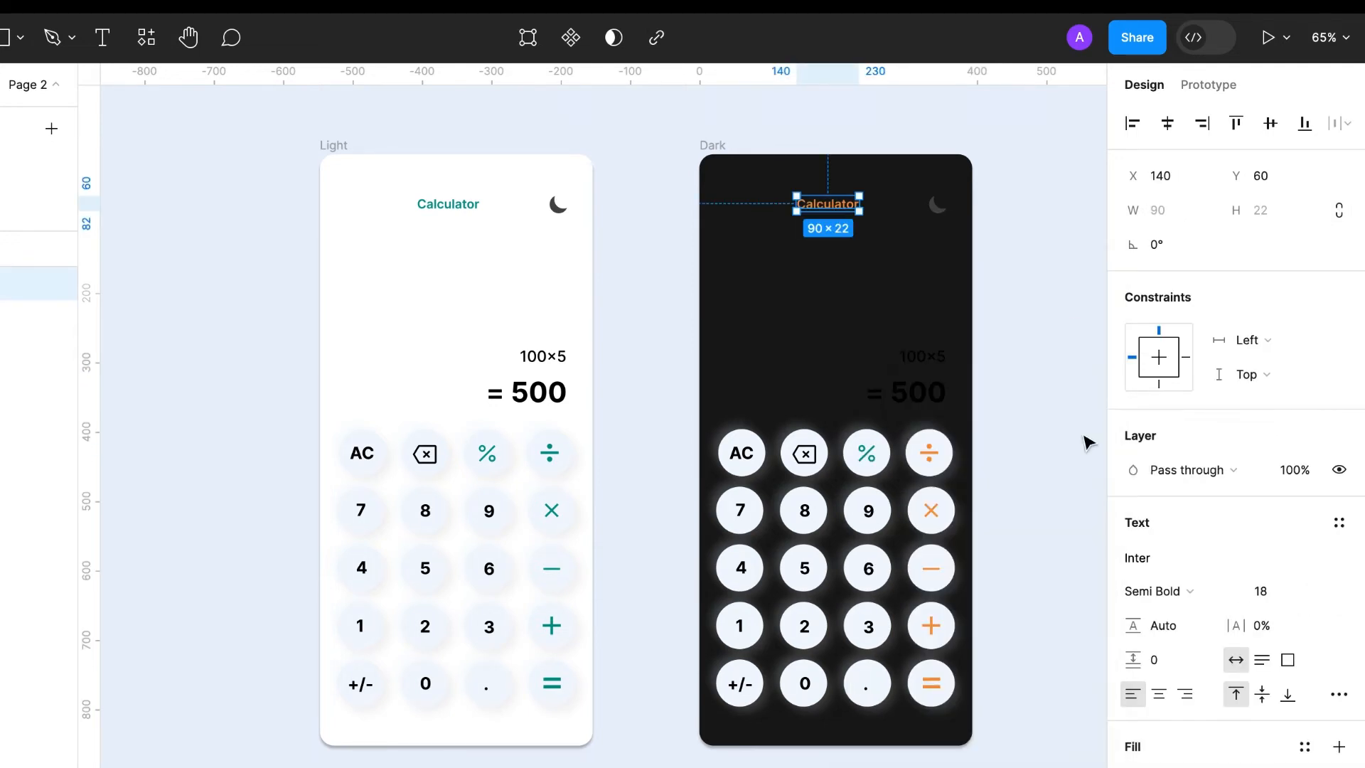
- Apply the orange F8973E document color to the Dark frame's % icon
click(866, 453)
double_click(867, 453)
click(1134, 558)
click(1031, 735)
click(1086, 232)
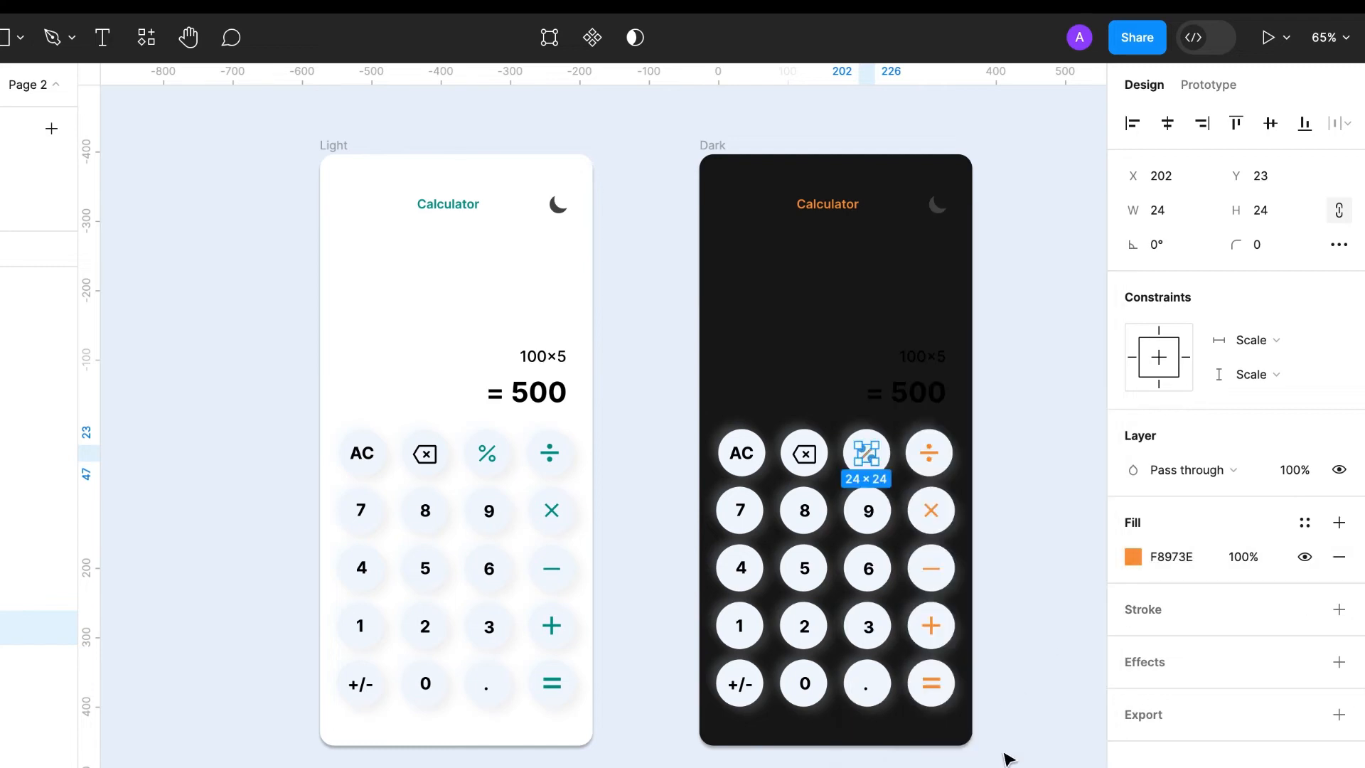
- Fill the circles of the Dark frame's 1, 2 and 3 keys with dark gray 353535
click(741, 633)
double_click(739, 633)
shift+click(804, 627)
shift+click(869, 640)
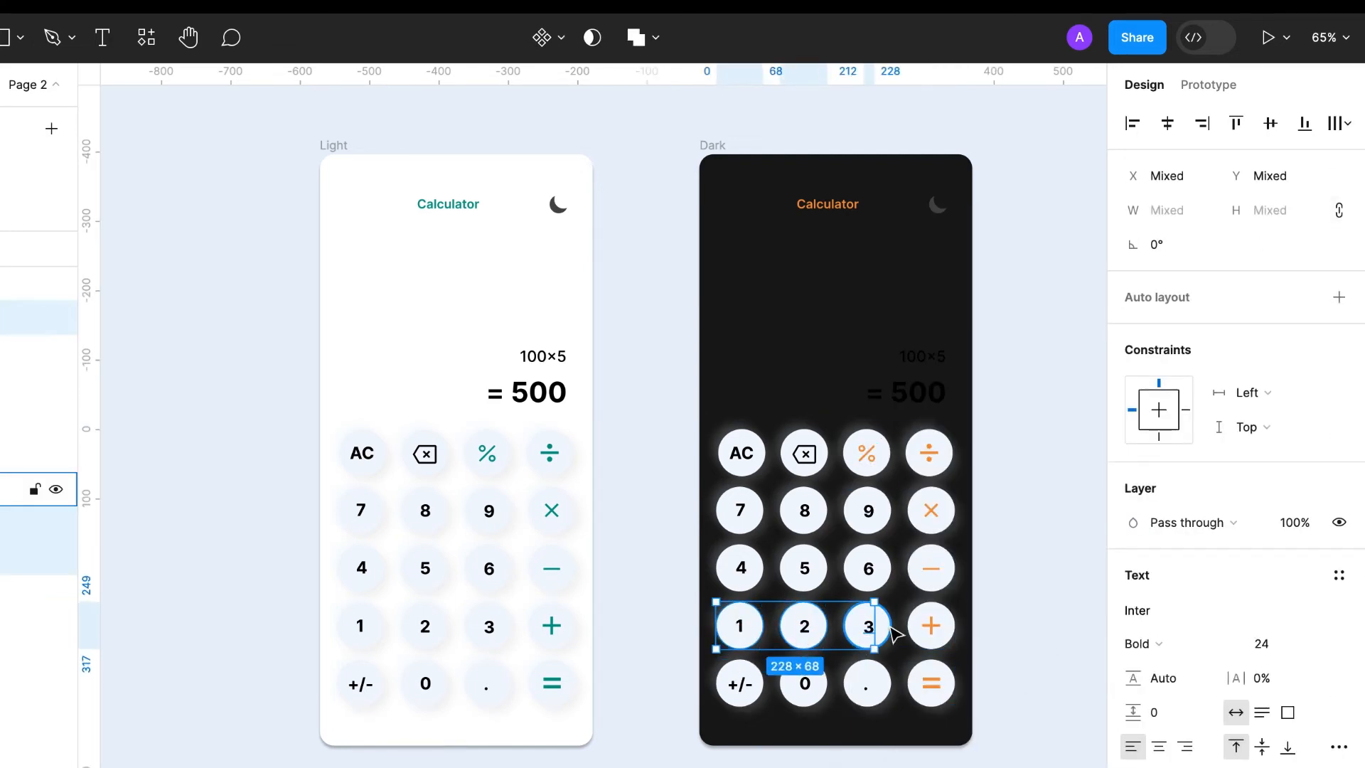
shift+click(886, 628)
scroll(1193, 605, down, 5)
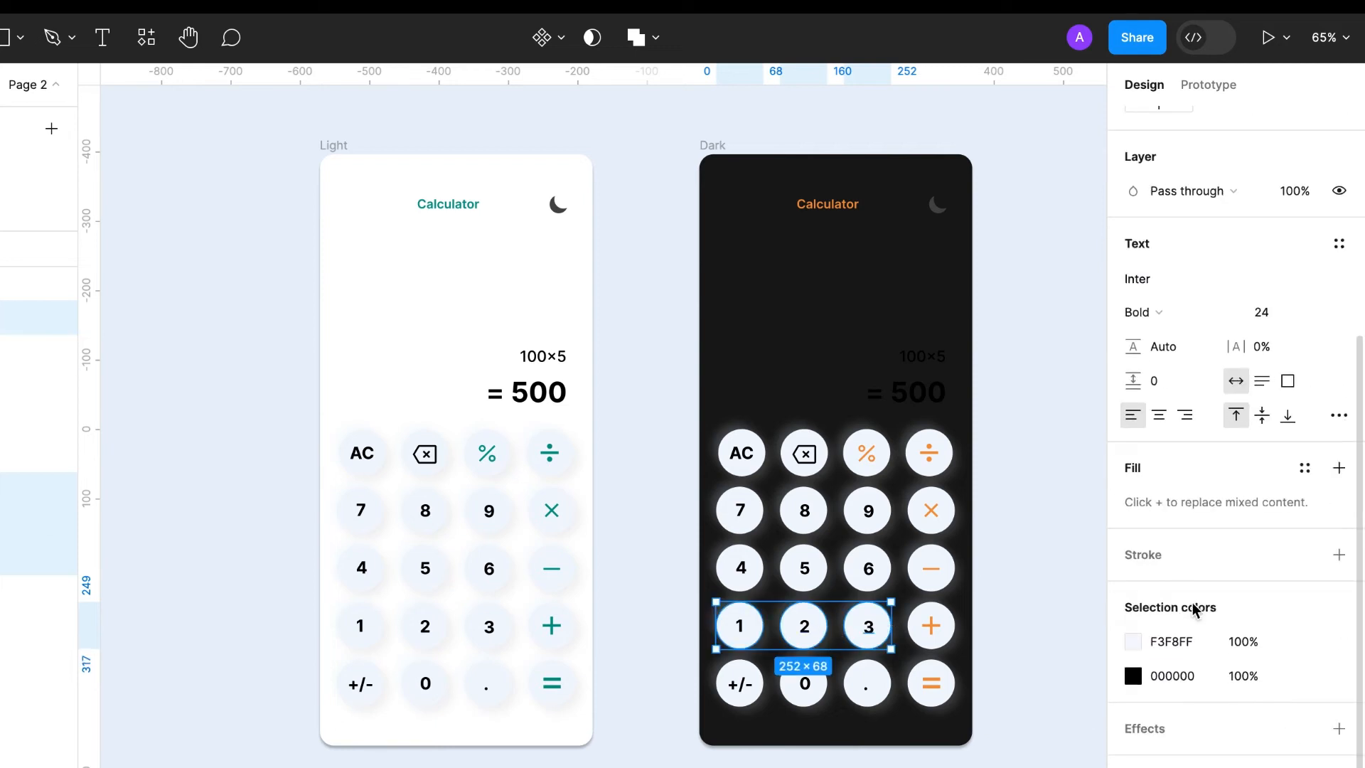
click(1131, 639)
drag(860, 468, 852, 449)
click(1088, 184)
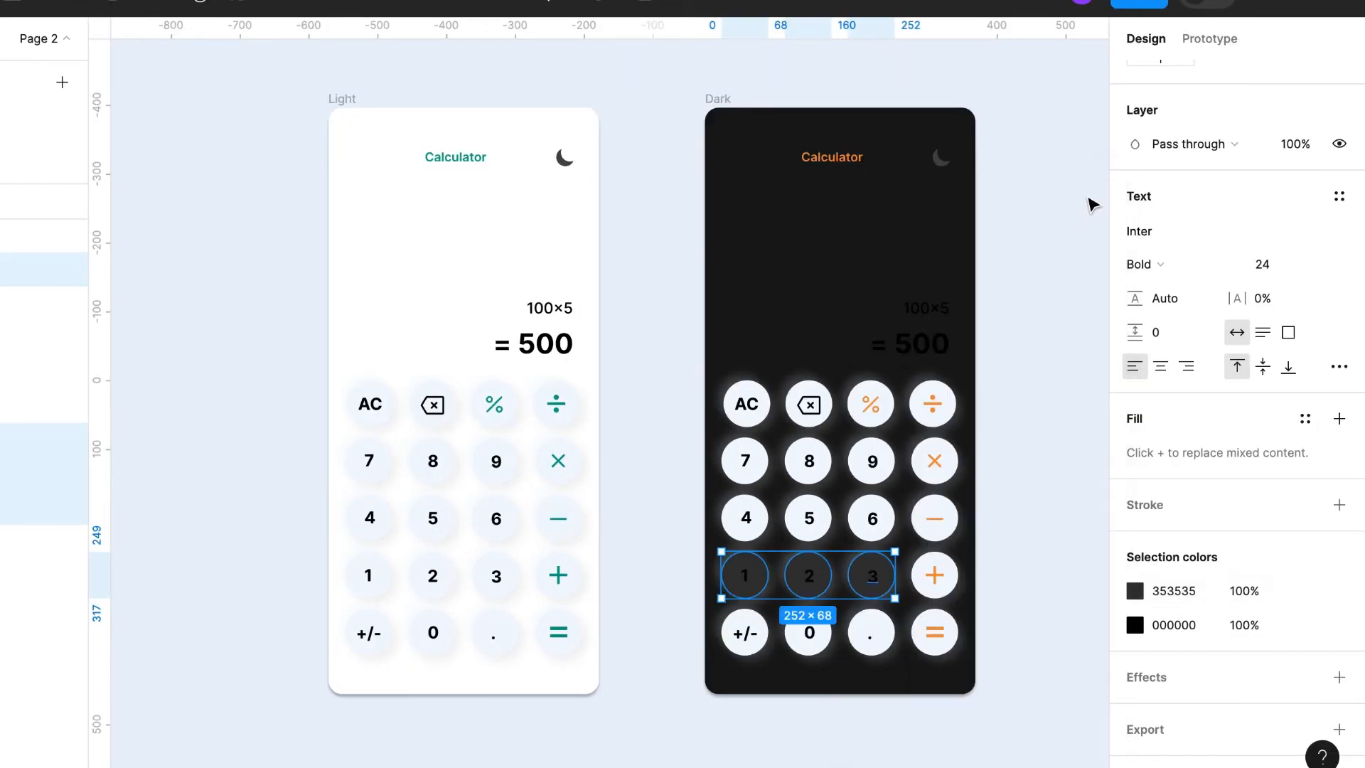
- Fill the key circles of the Dark frame's top two rows and the 4, 5 and 6 keys with CCC9C9 at 25% opacity
double_click(743, 634)
double_click(748, 519)
shift+click(794, 522)
shift+click(732, 524)
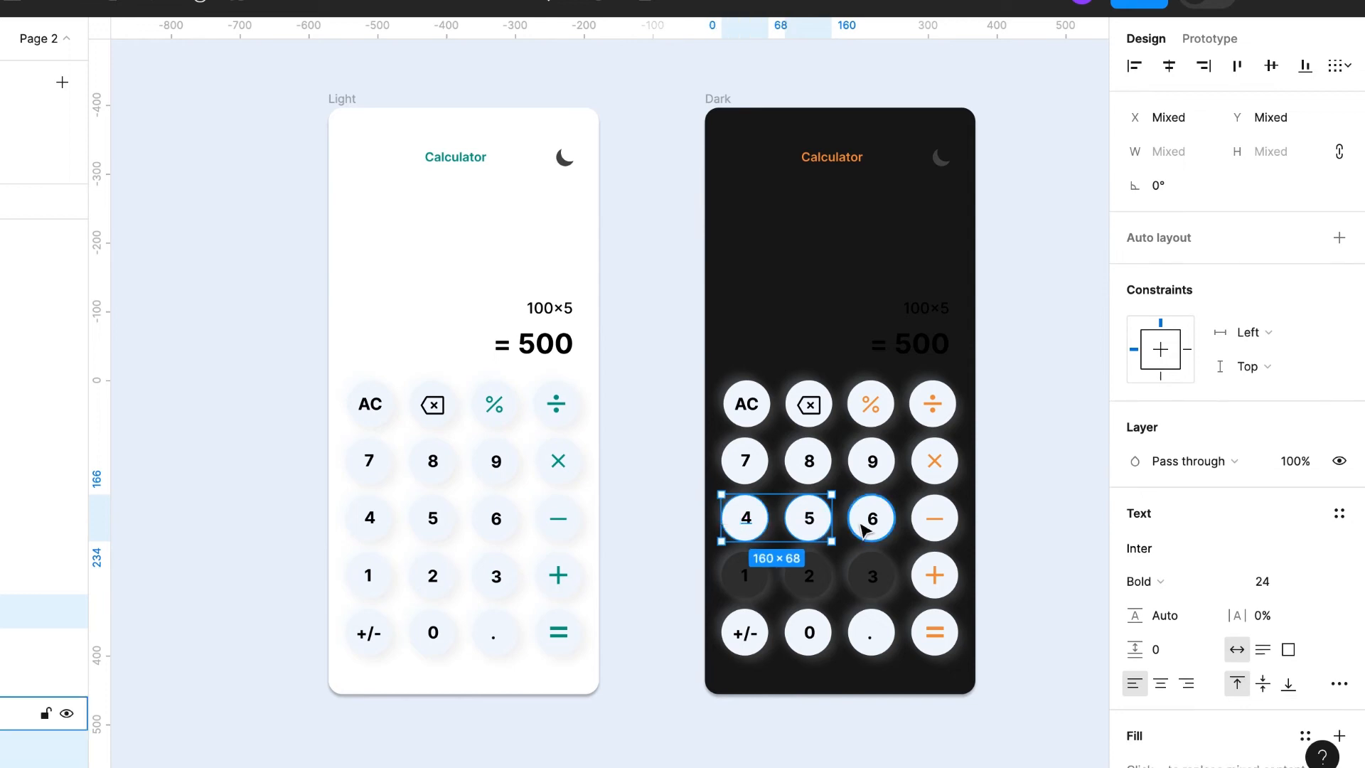
shift+click(861, 530)
shift+click(865, 475)
scroll(1158, 582, down, 4)
shift+click(823, 396)
click(1135, 643)
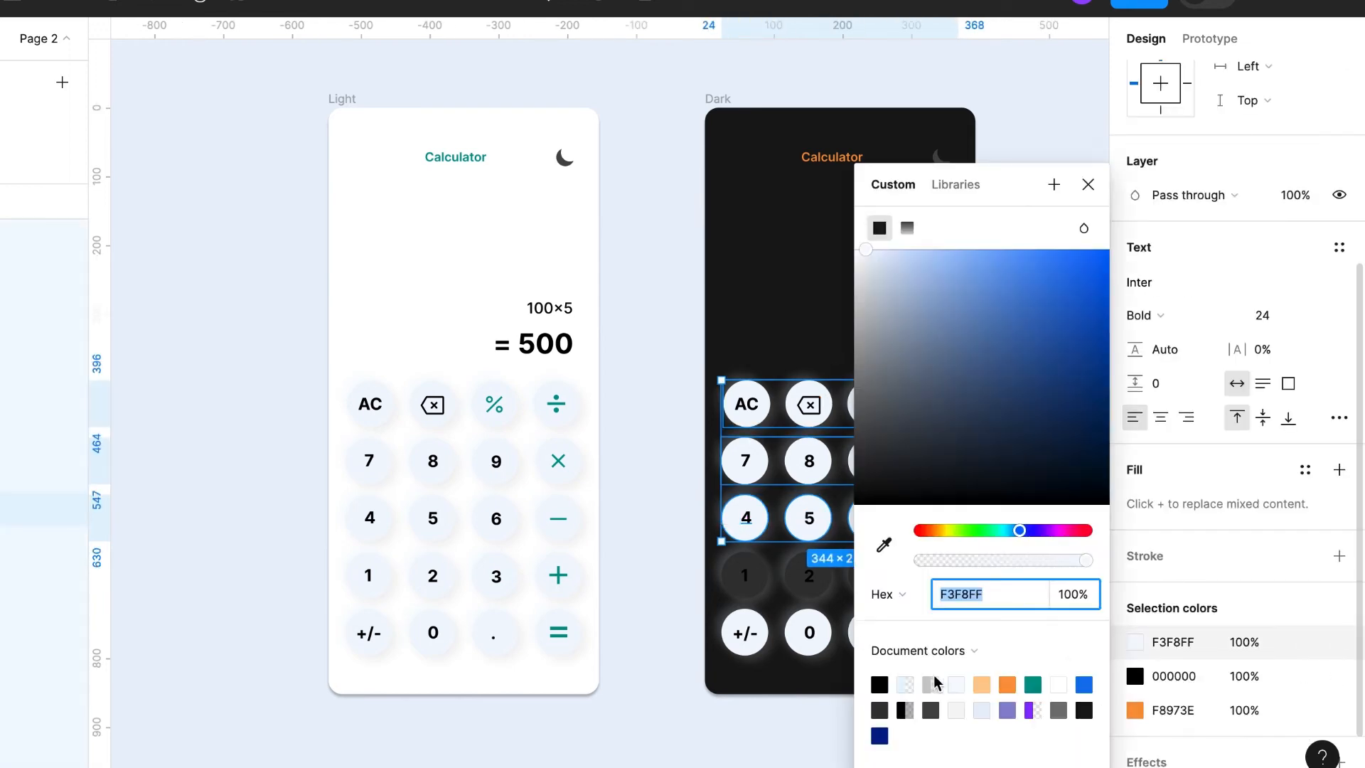
click(931, 711)
click(930, 686)
click(893, 723)
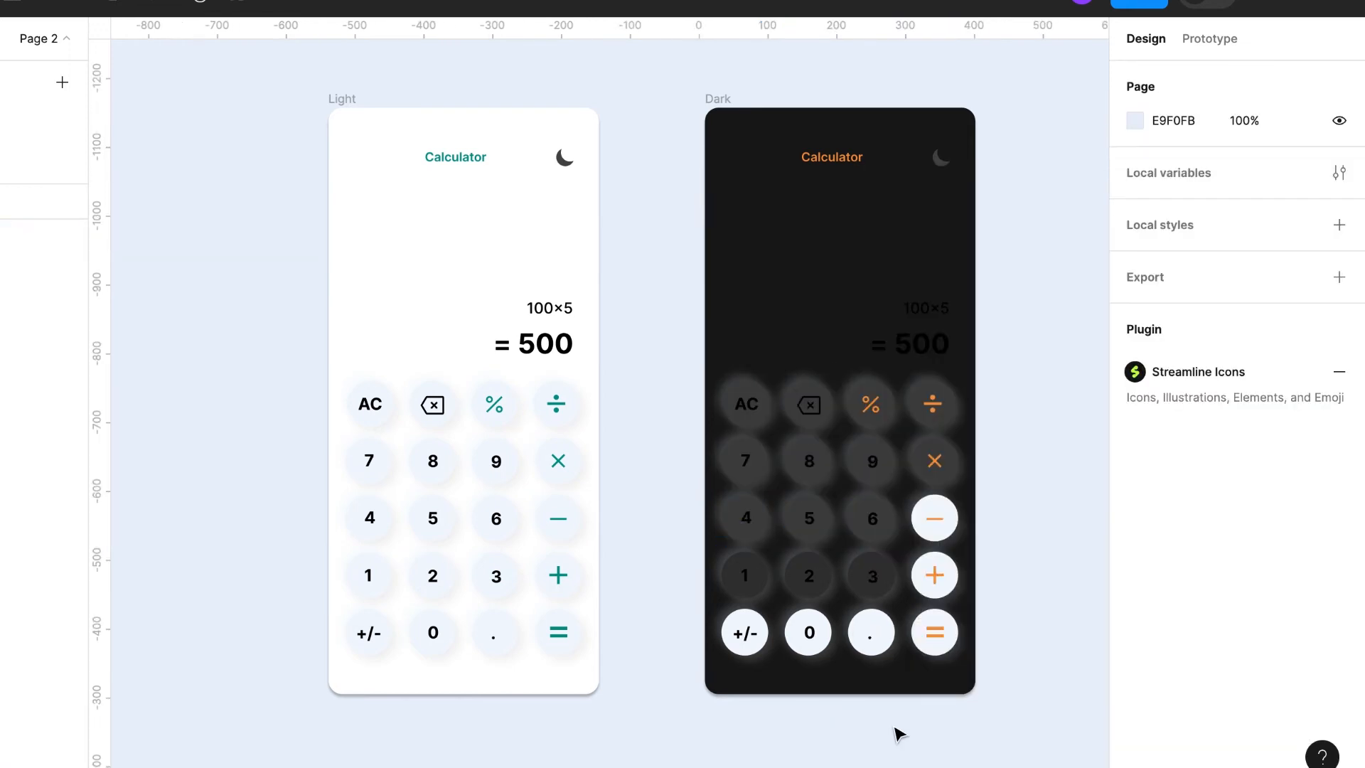
- Fill the key circles in the Dark frame's bottom row with CCC9C9 at 25% opacity
double_click(754, 645)
scroll(1138, 672, down, 3)
click(1136, 613)
click(907, 684)
click(772, 698)
- Fill the circles of the Dark frame's − and + keys with CCC9C9 at 25% opacity
double_click(951, 525)
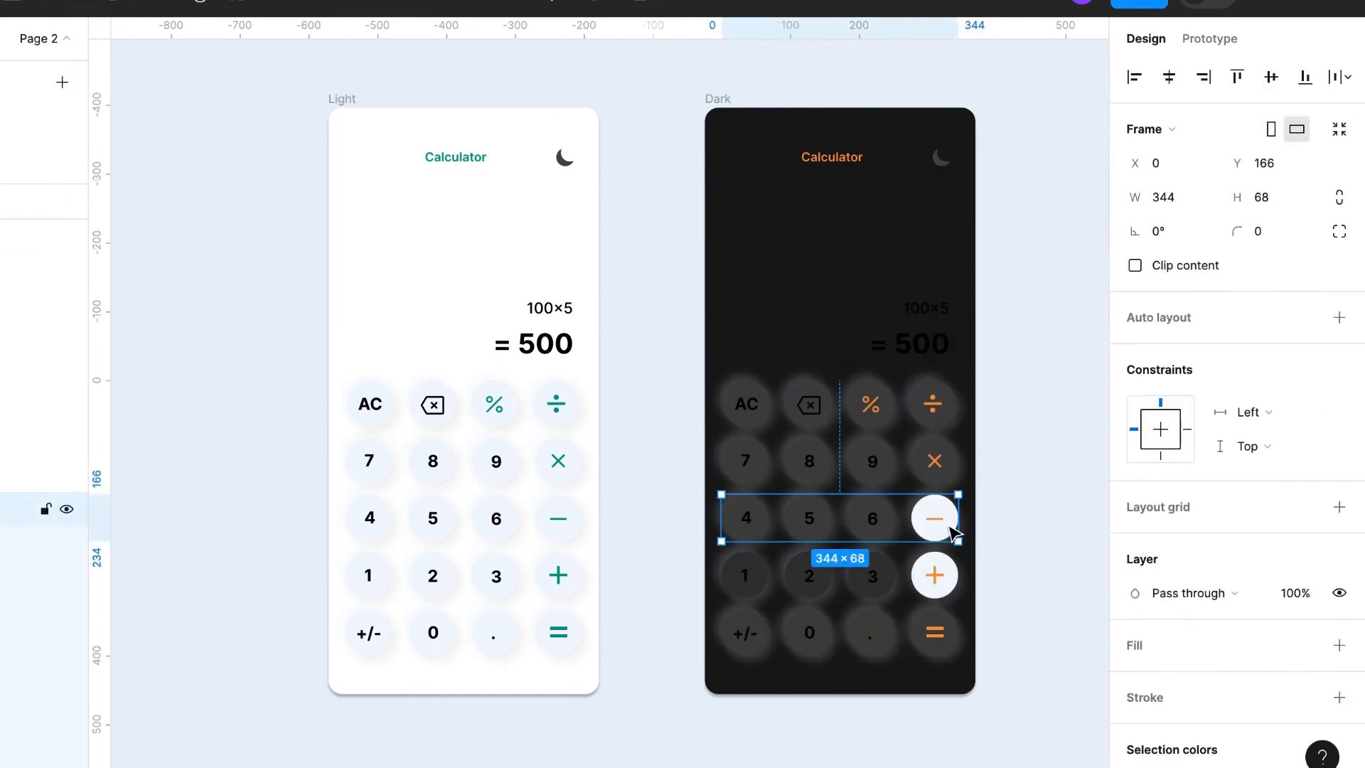
double_click(951, 525)
shift+click(950, 584)
click(1135, 559)
click(908, 684)
click(814, 726)
- Recolor the digits 1, 2 and 3 on the dark keypad to light E9F0FB
double_click(748, 578)
double_click(748, 577)
shift+click(811, 577)
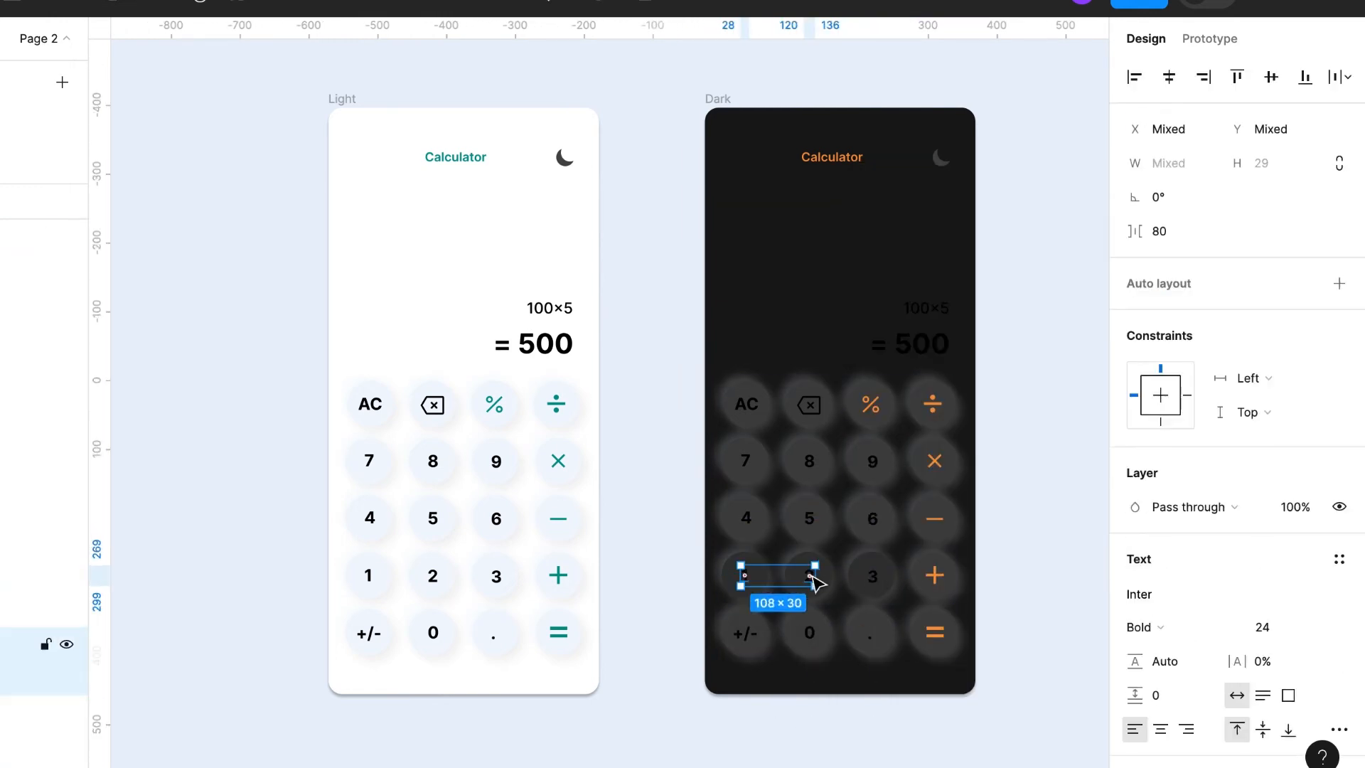
shift+click(872, 577)
scroll(1184, 704, down, 3)
click(1135, 562)
click(982, 703)
click(812, 724)
- Recolor the digits 4, 5 and 6 on the dark keypad to light E9F0FB
double_click(750, 519)
double_click(749, 519)
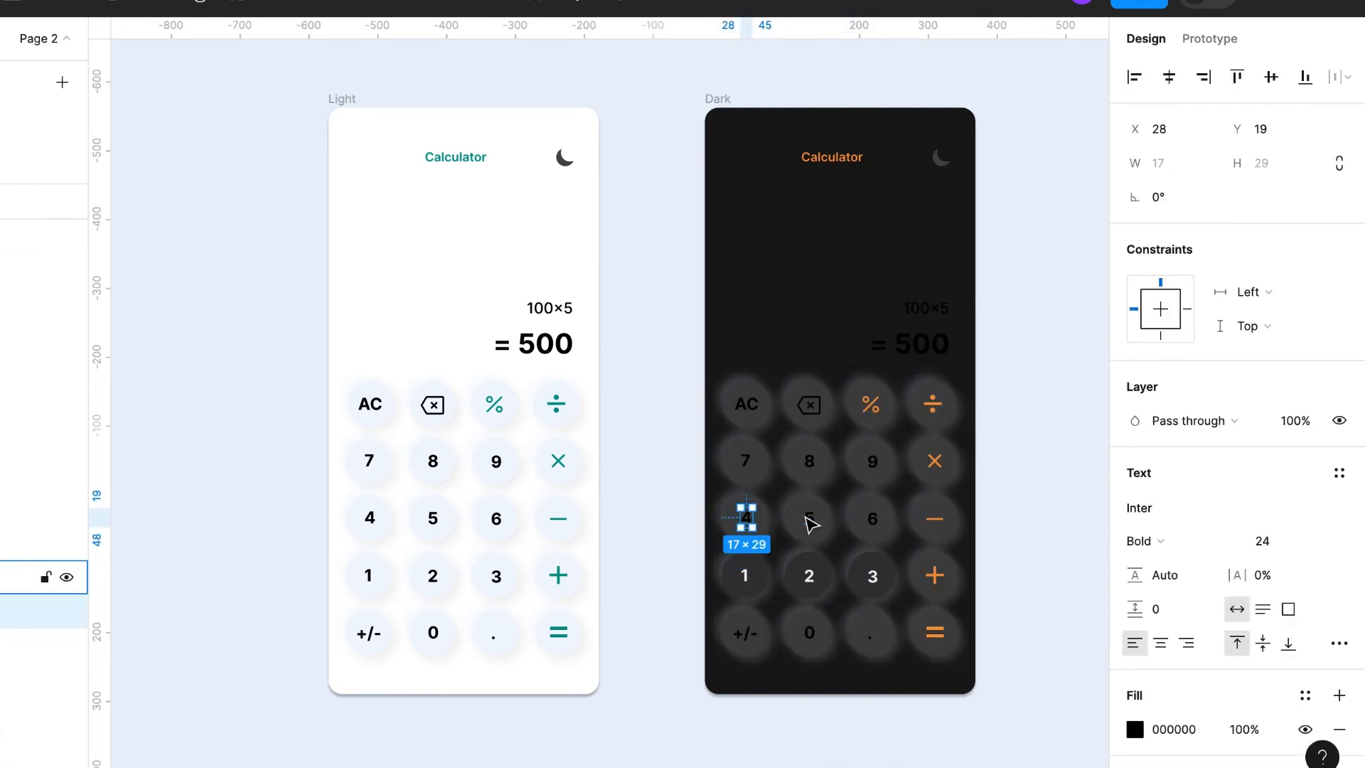
shift+click(809, 520)
shift+click(873, 520)
scroll(1195, 676, down, 3)
click(1135, 561)
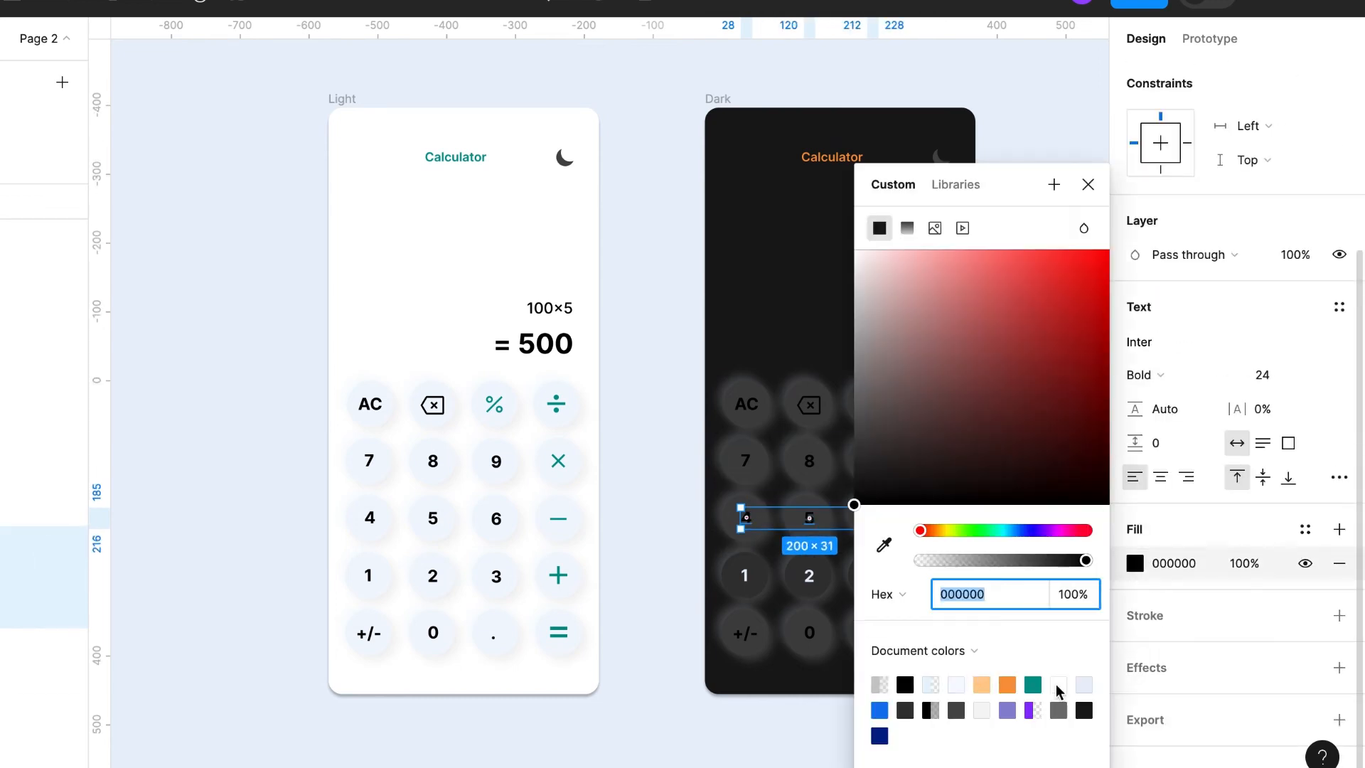
click(982, 703)
click(812, 724)
- Recolor the digits 7, 8 and 9 on the dark keypad to light E9F0FB
double_click(747, 463)
double_click(746, 462)
shift+click(809, 462)
shift+click(872, 462)
scroll(1194, 677, down, 3)
click(1135, 561)
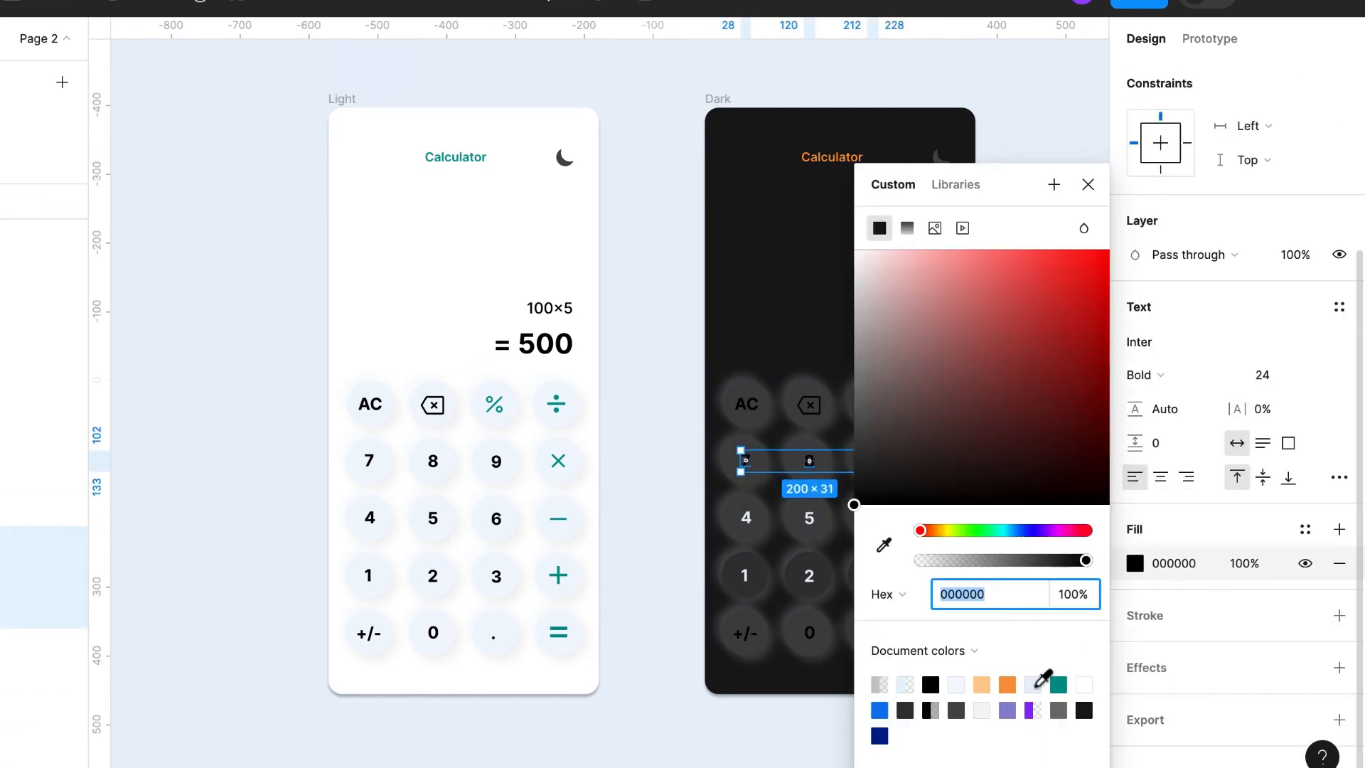
click(983, 703)
- Recolor the "AC" label and the backspace icon on the dark keypad to E9F0FB
click(752, 412)
double_click(752, 409)
shift+click(809, 406)
scroll(1188, 643, down, 3)
click(1135, 563)
click(982, 693)
click(812, 718)
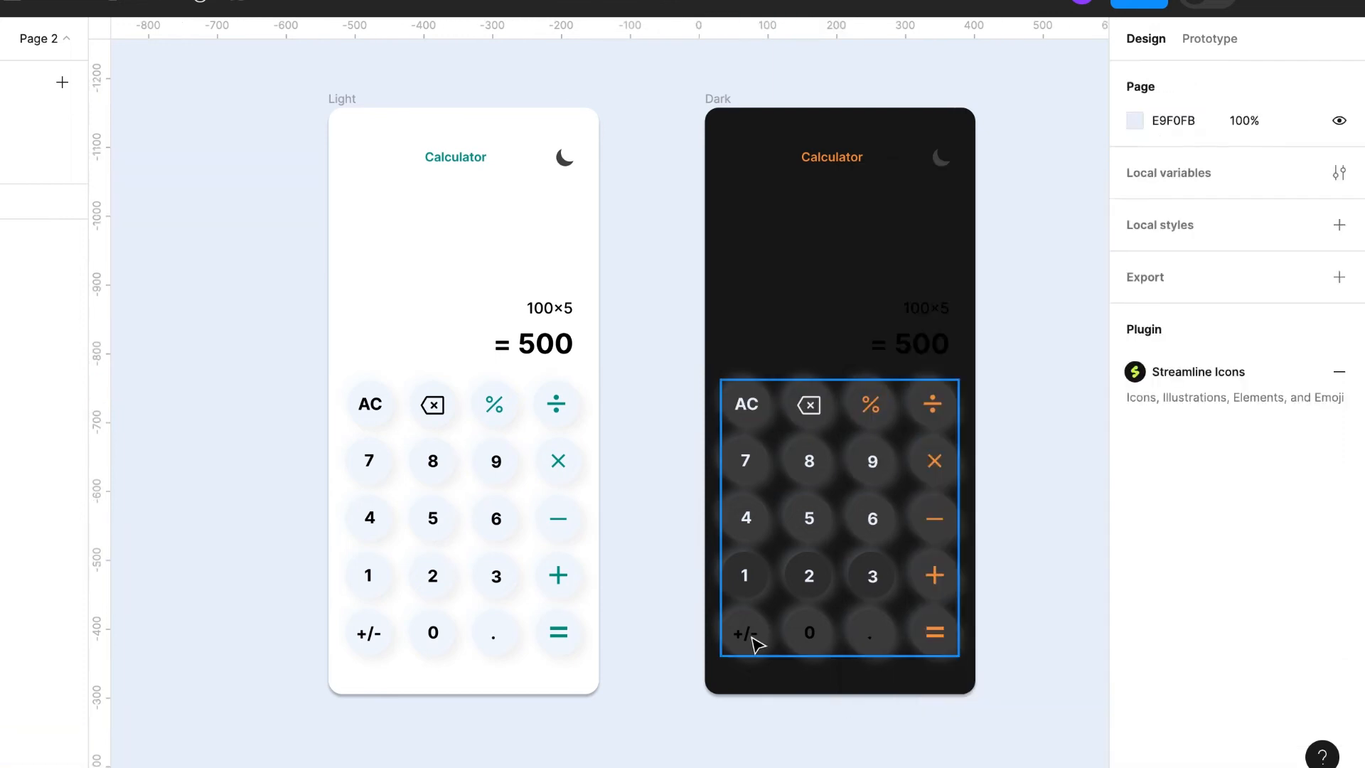
- Recolor the "+/-", "0" and "." labels in the dark keypad's bottom row to E9F0FB
double_click(750, 636)
shift+click(809, 635)
shift+click(870, 636)
scroll(1152, 692, down, 3)
click(1135, 579)
click(979, 688)
click(1088, 185)
- Recolor the Dark frame's "500", "=" and "100×5" display texts to E9F0FB
click(921, 346)
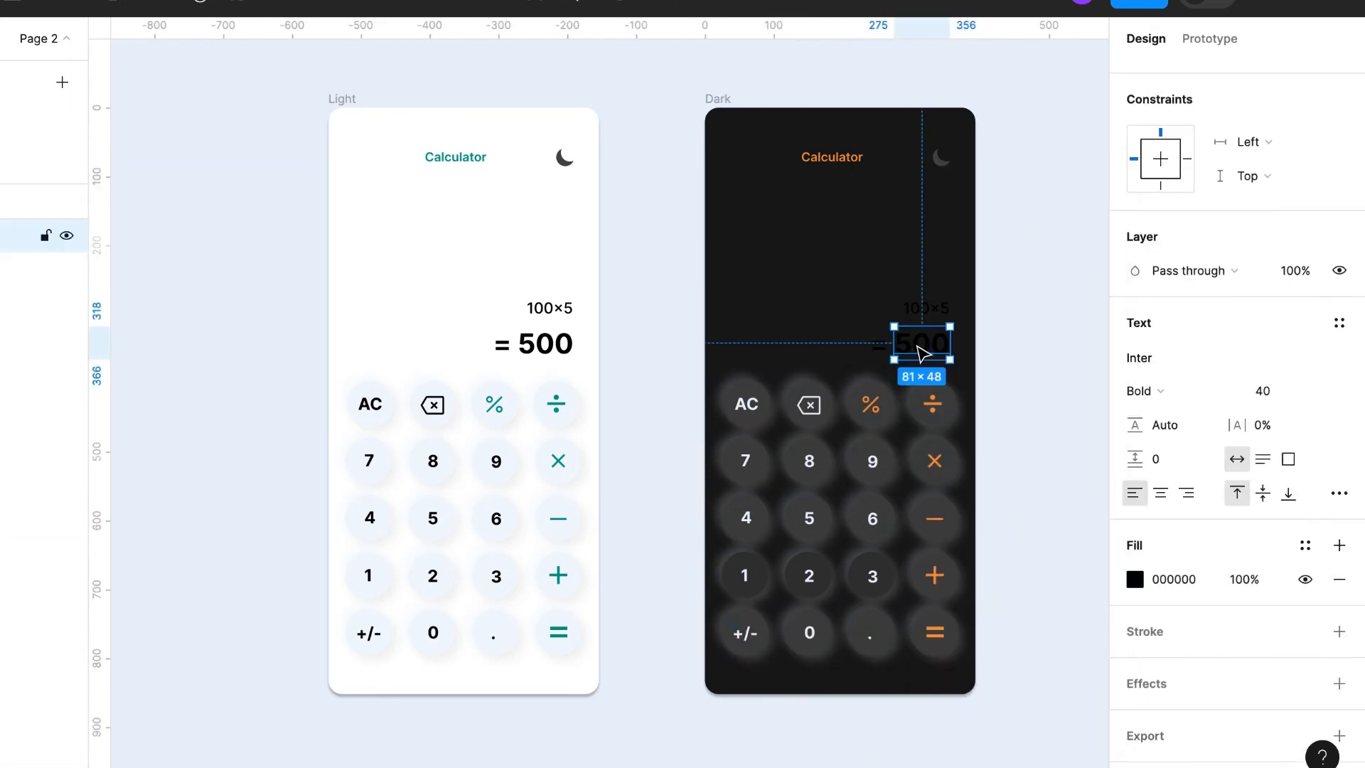
shift+click(882, 348)
shift+click(924, 308)
click(1135, 579)
click(980, 688)
click(1088, 185)
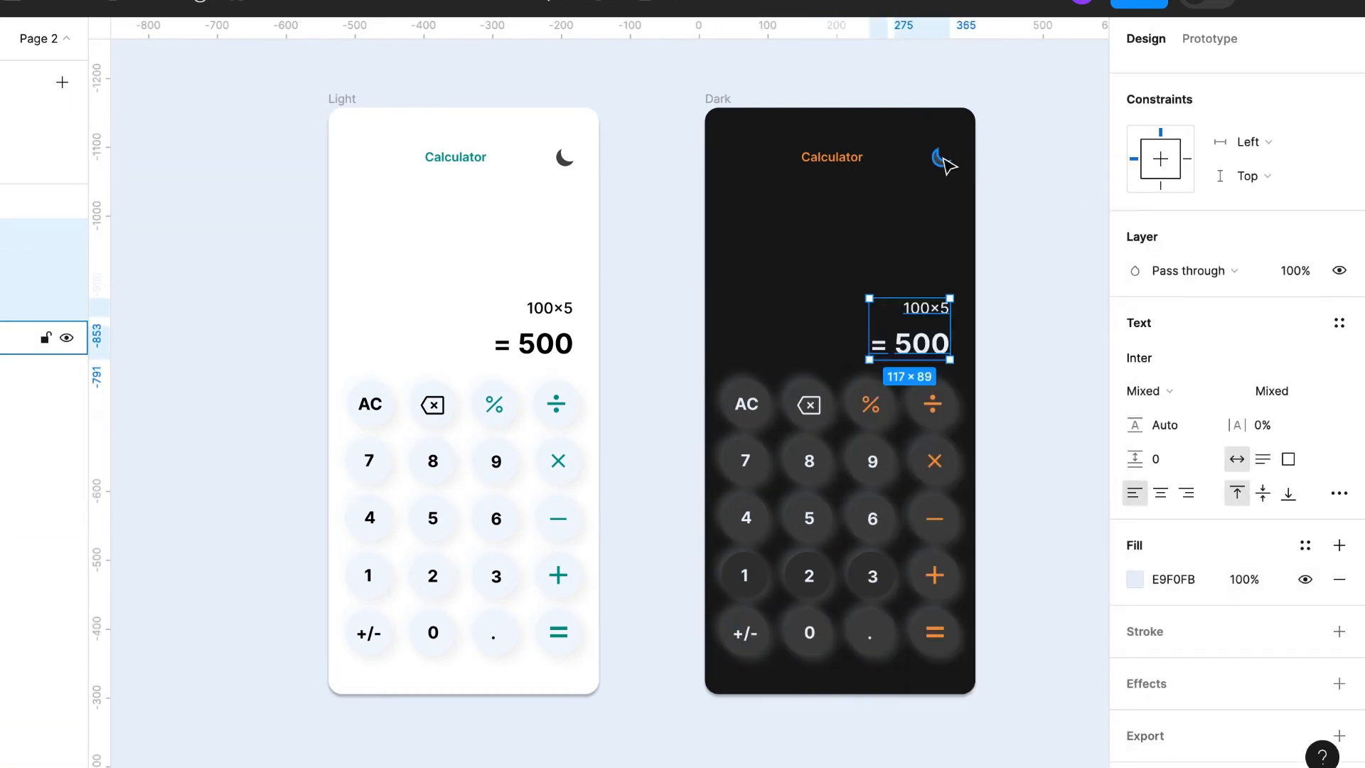
click(941, 156)
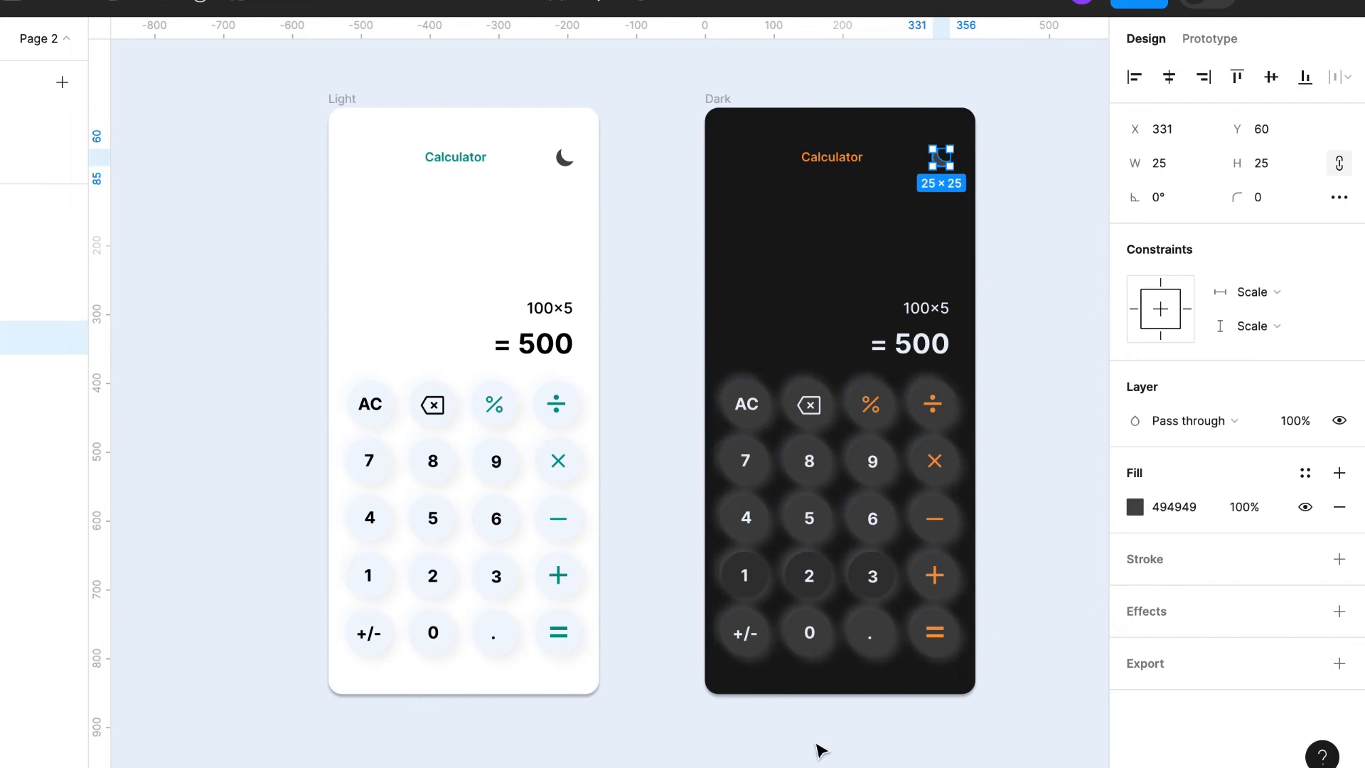
click(910, 605)
click(790, 732)
- Remove both drop shadows from the AC, backspace, % and ÷ key circles in the Dark frame
double_click(762, 421)
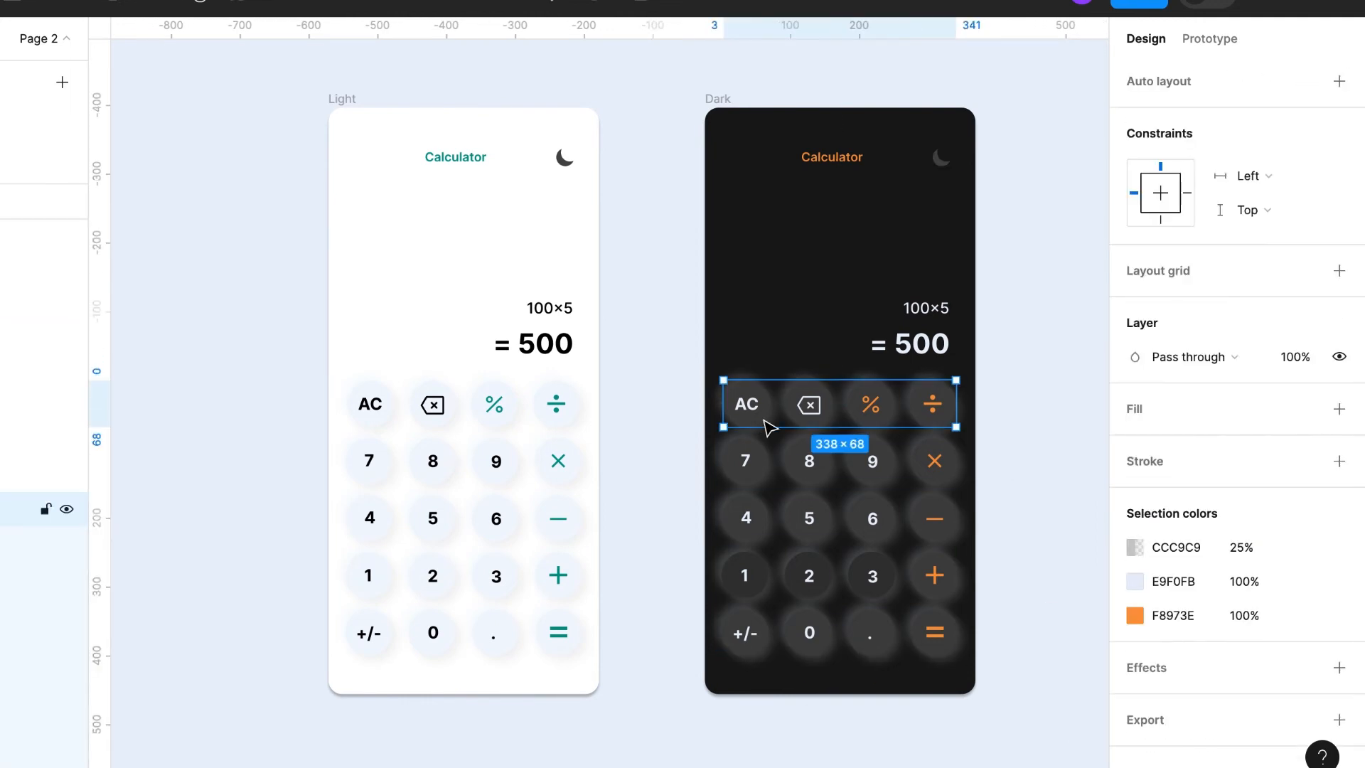
click(762, 418)
click(1340, 632)
click(1340, 634)
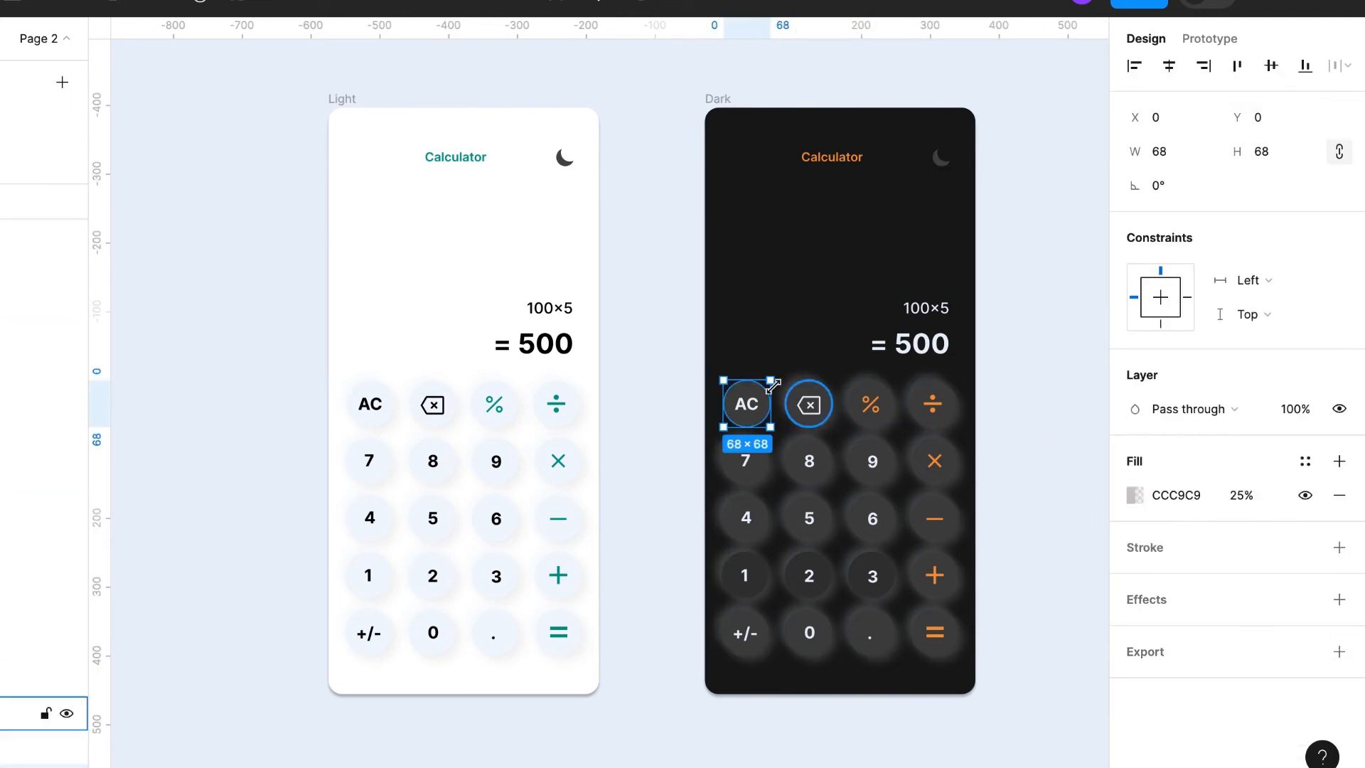
click(821, 420)
shift+click(884, 418)
shift+click(944, 420)
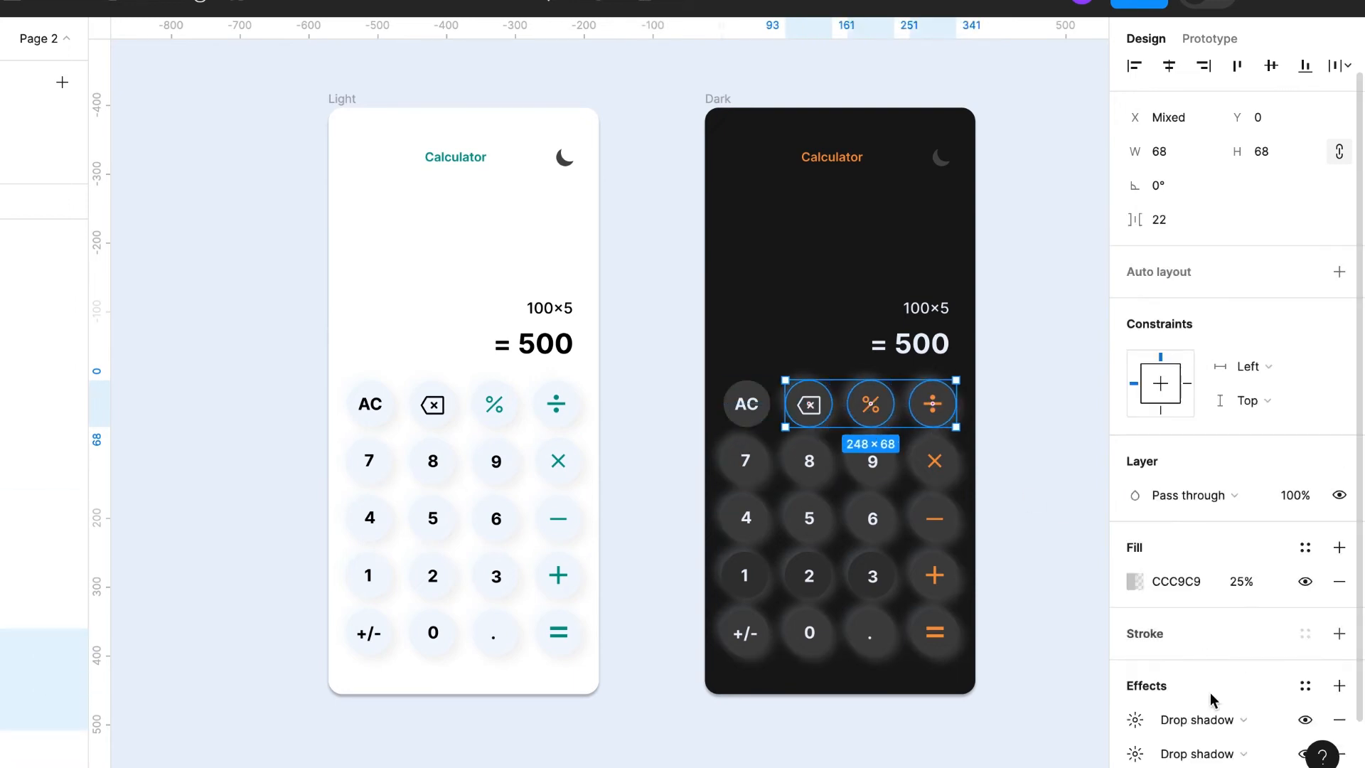
click(1340, 720)
click(1340, 719)
- Remove both drop shadows from the 7, 8, 9 and × key circles in the Dark frame
click(766, 481)
click(752, 469)
shift+click(817, 475)
shift+click(875, 475)
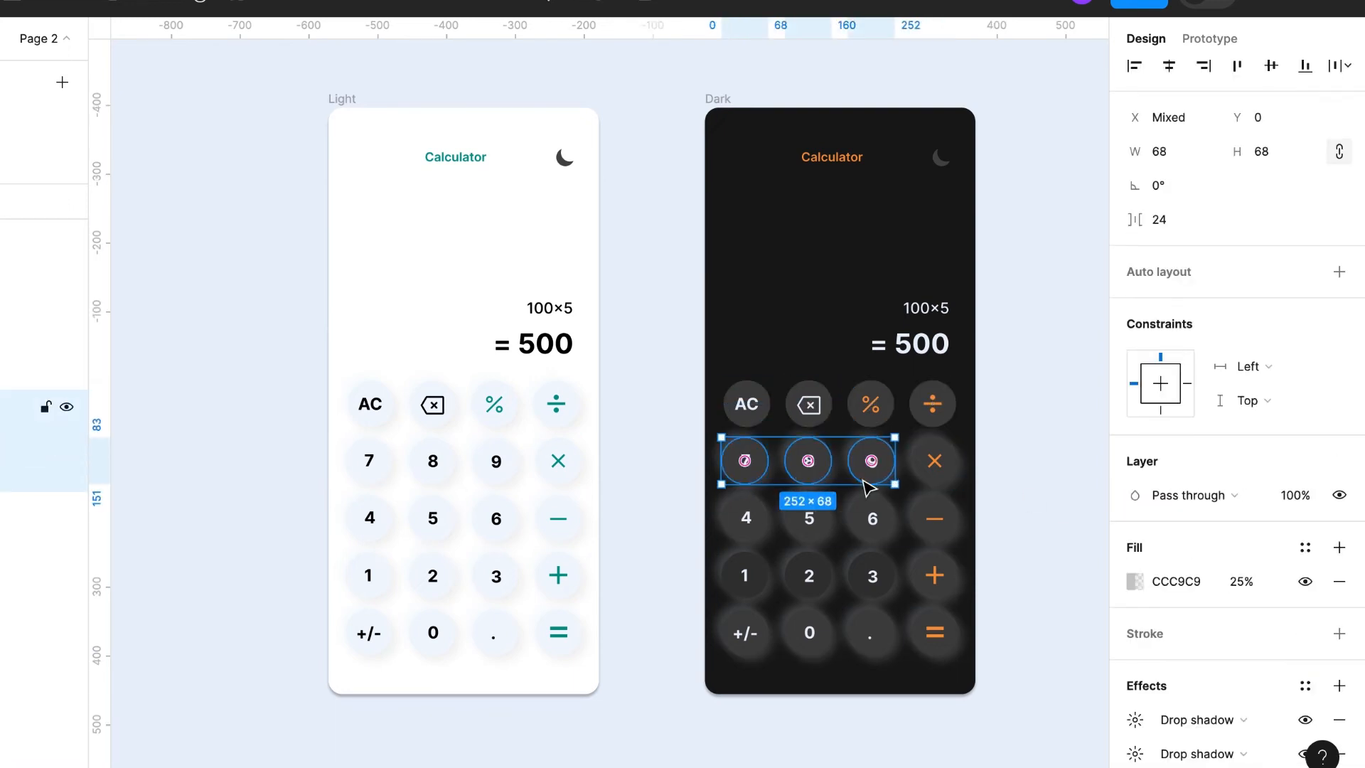
shift+click(935, 466)
click(1340, 720)
click(1339, 719)
- Remove both drop shadows from the 4, 5, 6 and − key circles in the Dark frame
double_click(758, 528)
shift+click(818, 530)
shift+click(879, 532)
shift+click(940, 529)
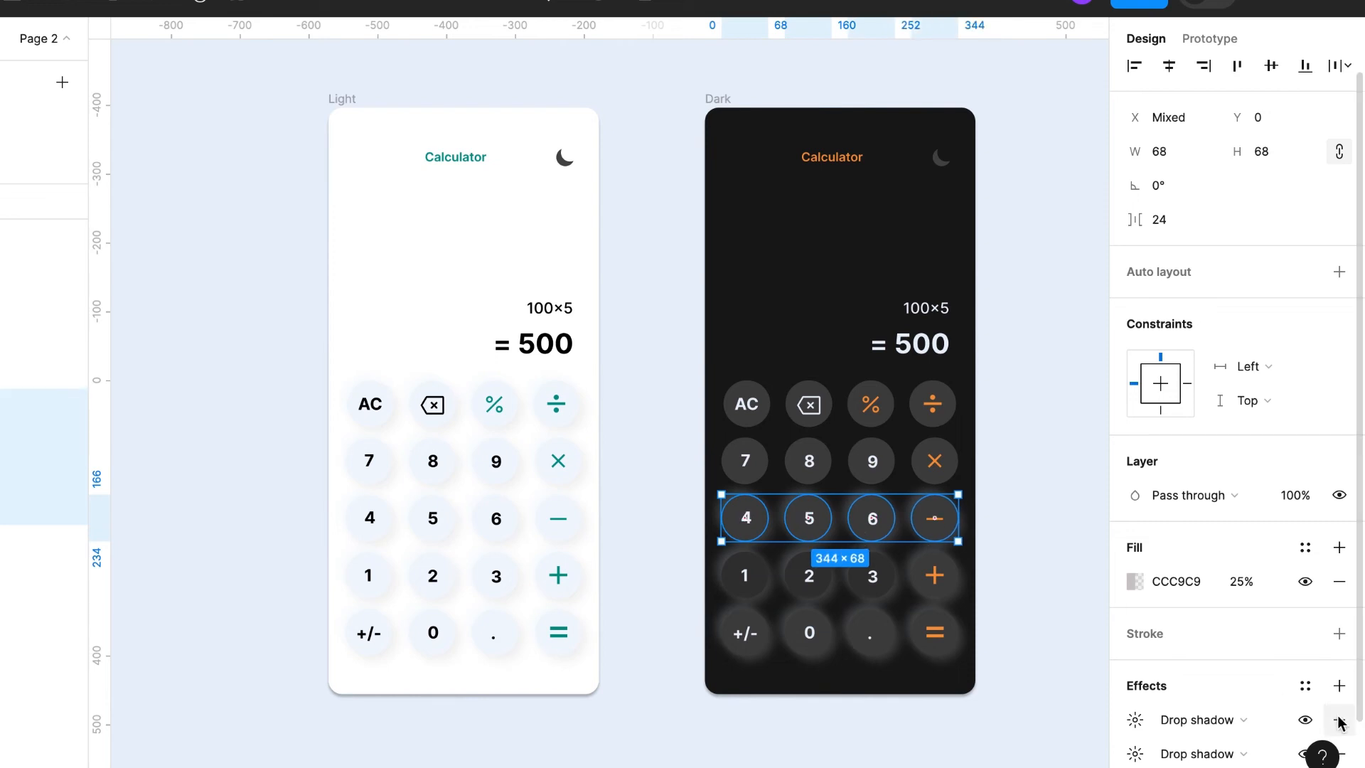
double_click(1340, 720)
- Remove both drop shadows from the 1, 2, 3 and + key circles in the Dark frame
double_click(759, 585)
shift+click(820, 587)
shift+click(882, 589)
shift+click(931, 590)
scroll(1341, 695, down, 5)
double_click(1340, 697)
- Remove both drop shadows from the +/-, 0, decimal point and = key circles in the Dark frame
double_click(762, 644)
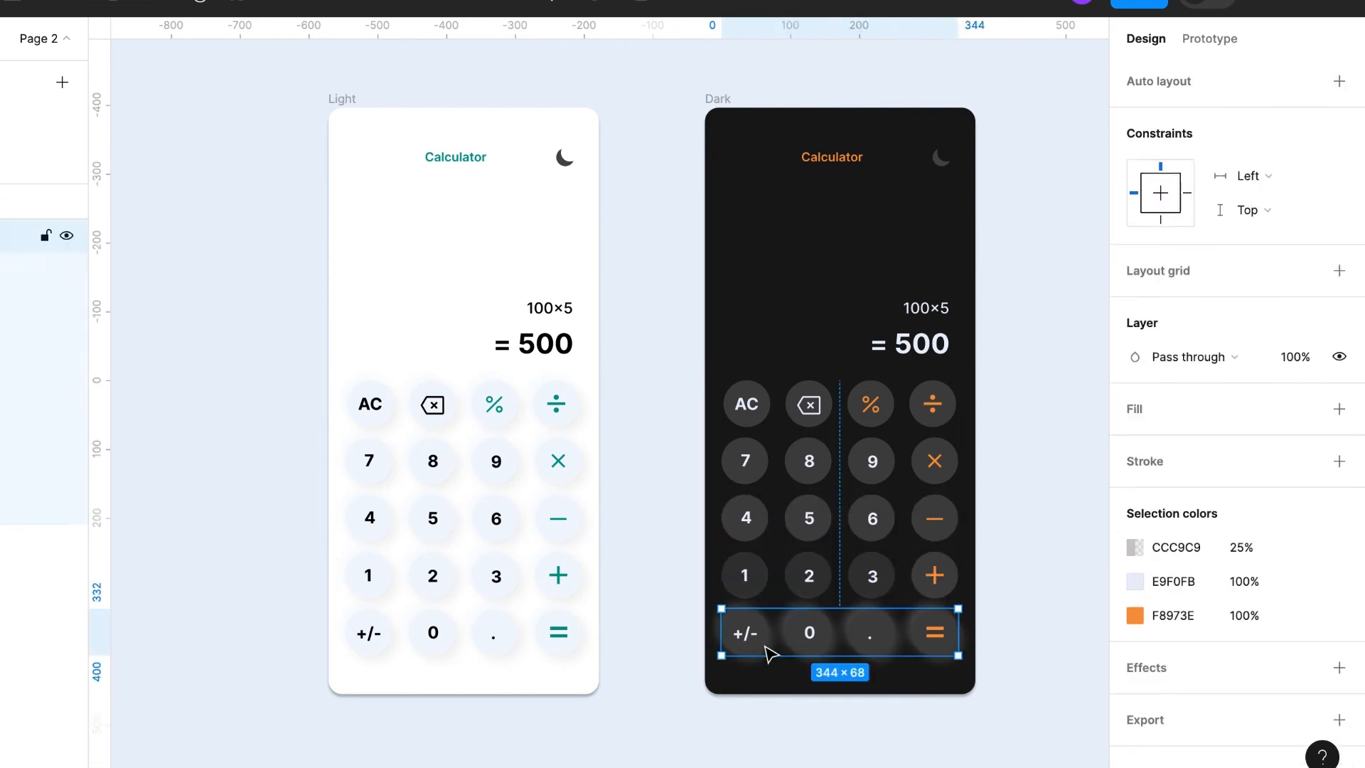
shift+click(820, 644)
shift+click(883, 644)
shift+click(930, 634)
shift+click(955, 638)
shift+click(932, 630)
shift+click(952, 642)
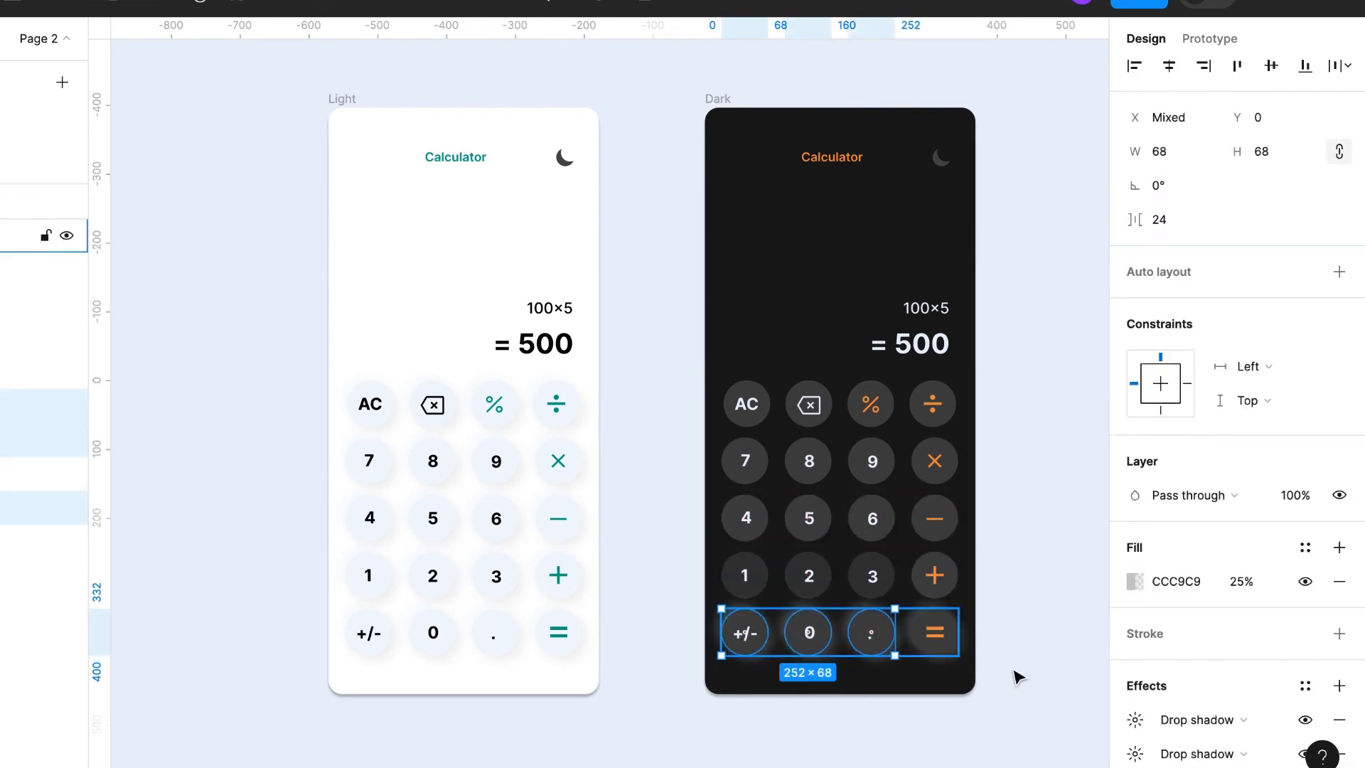
double_click(1339, 719)
click(946, 654)
double_click(1339, 633)
click(1081, 689)
- Replace the moon icon in the Dark frame's header with a sun icon from Iconify, positioned at X 344, Y 60
double_click(940, 158)
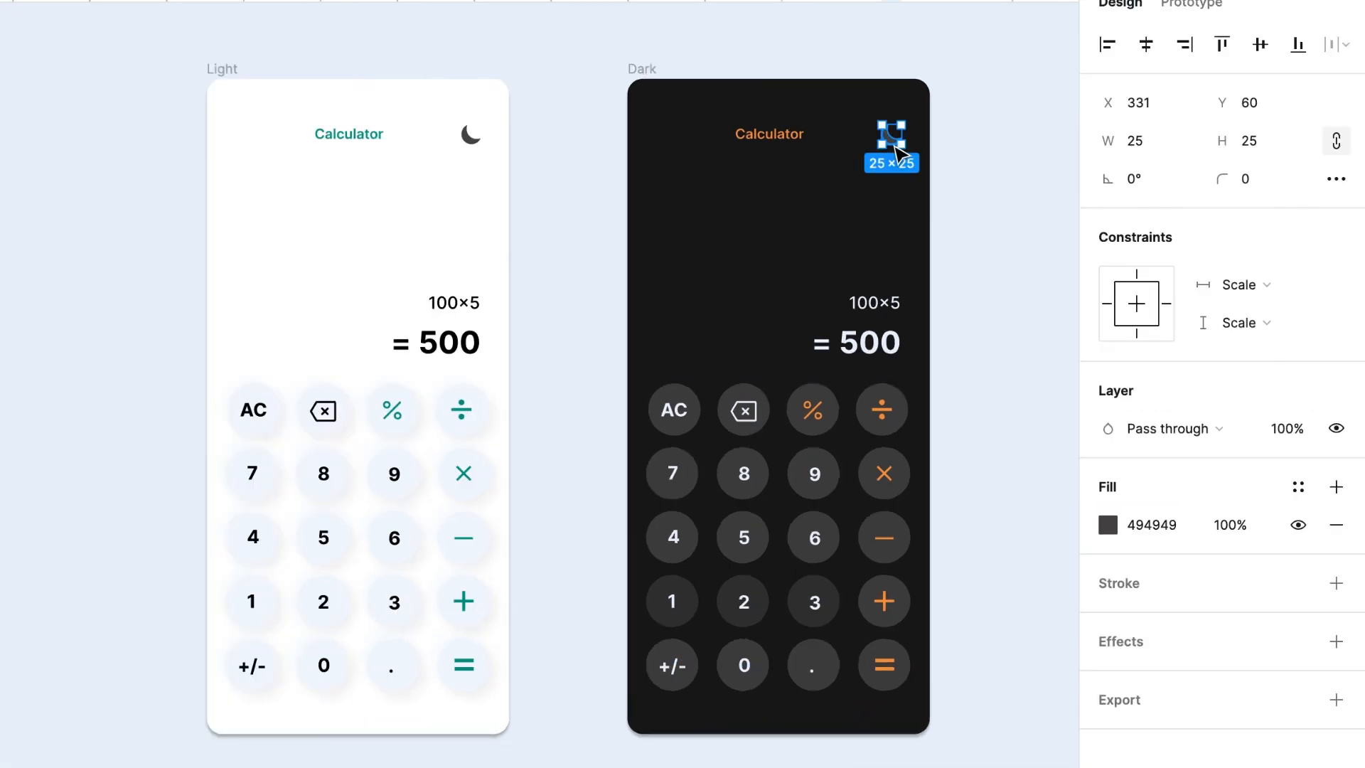
right_click(951, 257)
mouse_move(1020, 639)
mouse_move(946, 635)
click(644, 391)
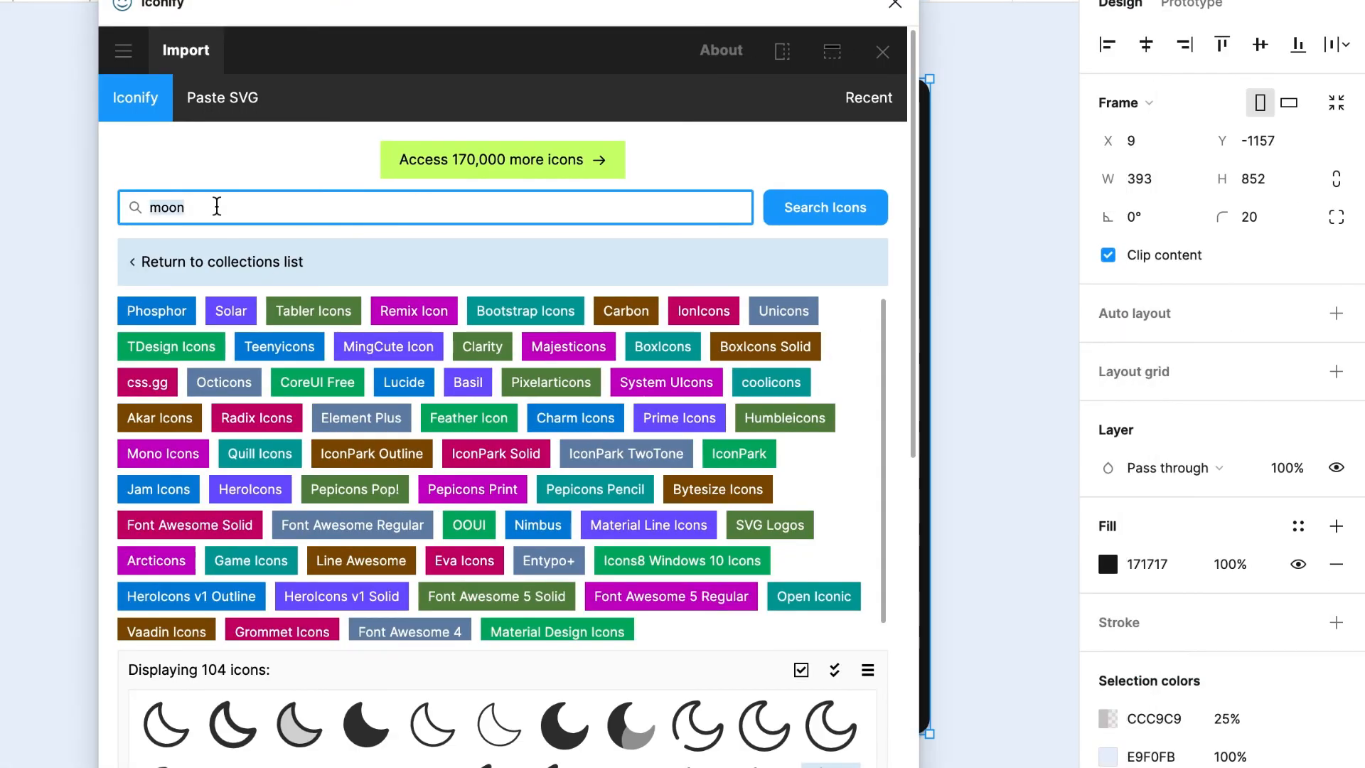
text(sun)
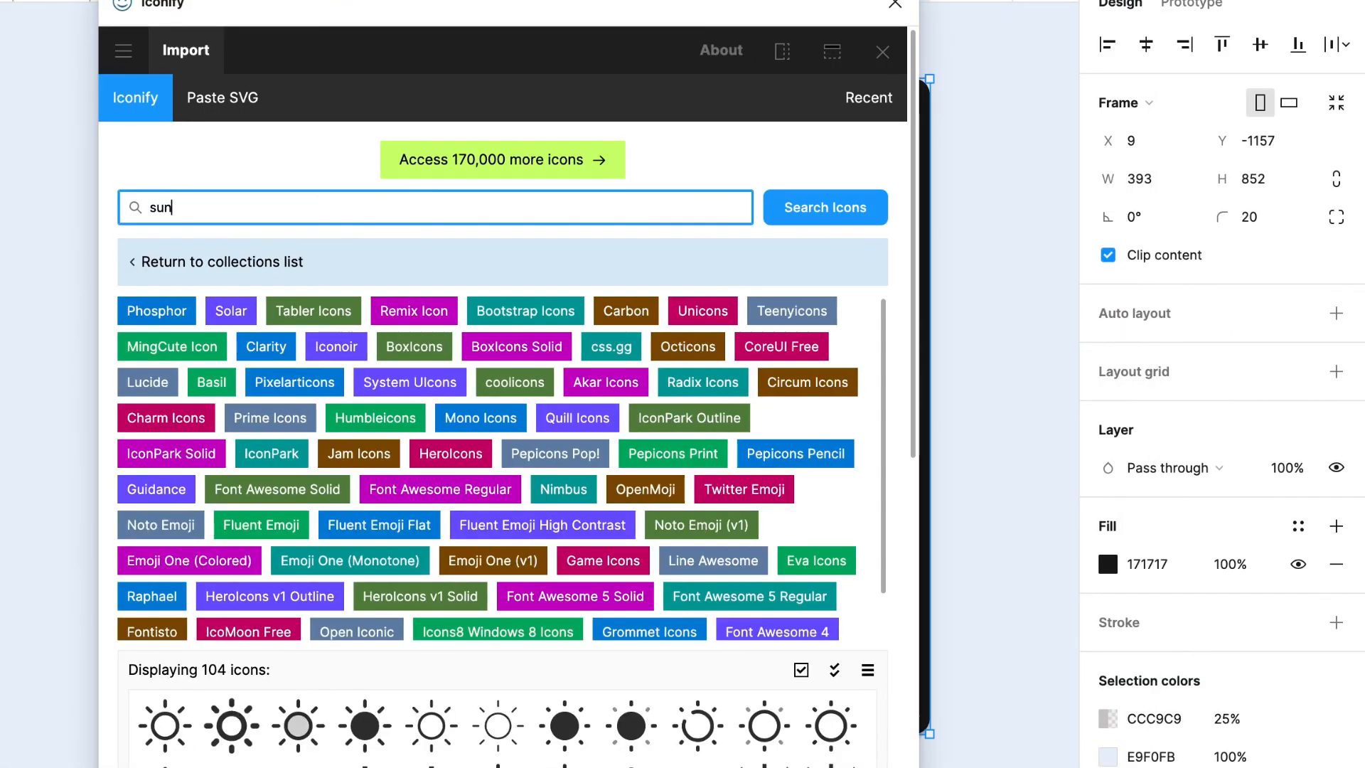
double_click(579, 744)
click(895, 5)
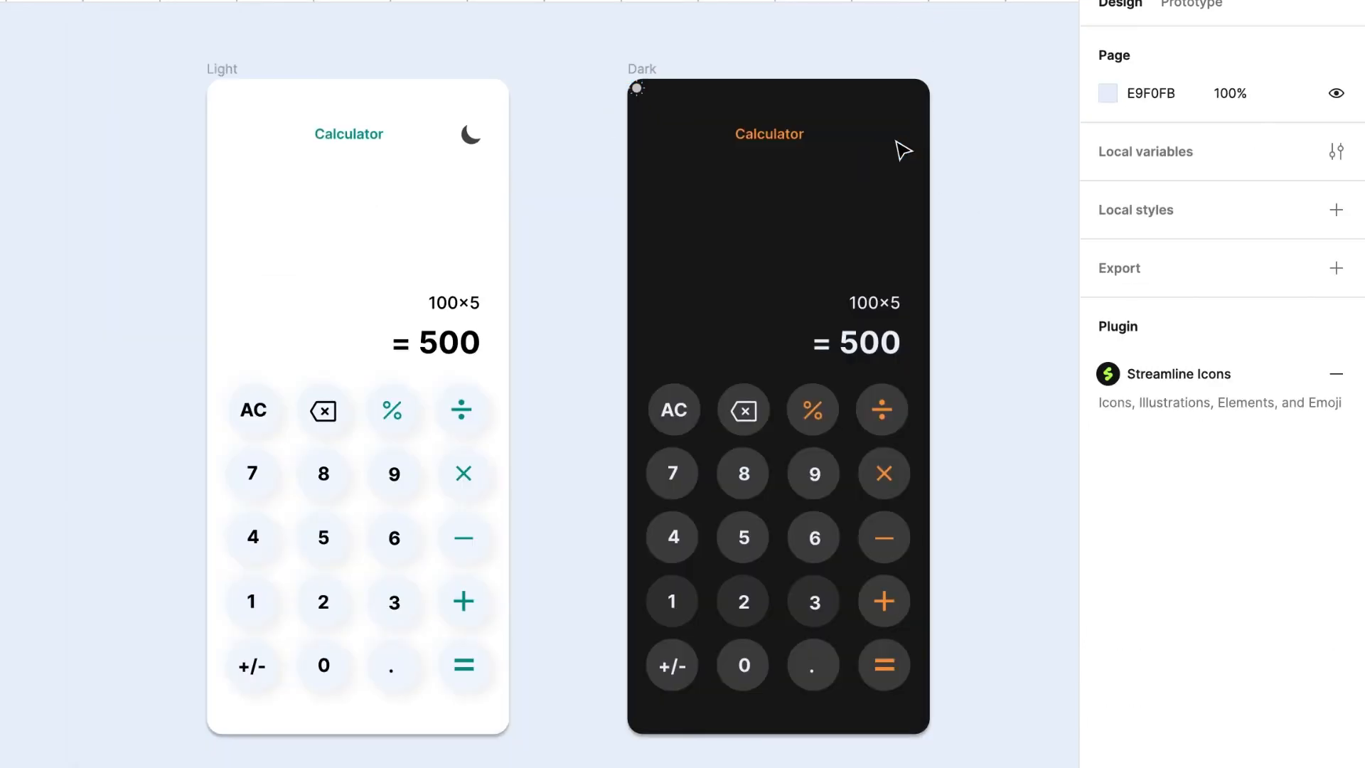
drag(640, 90, 754, 106)
drag(912, 139, 911, 138)
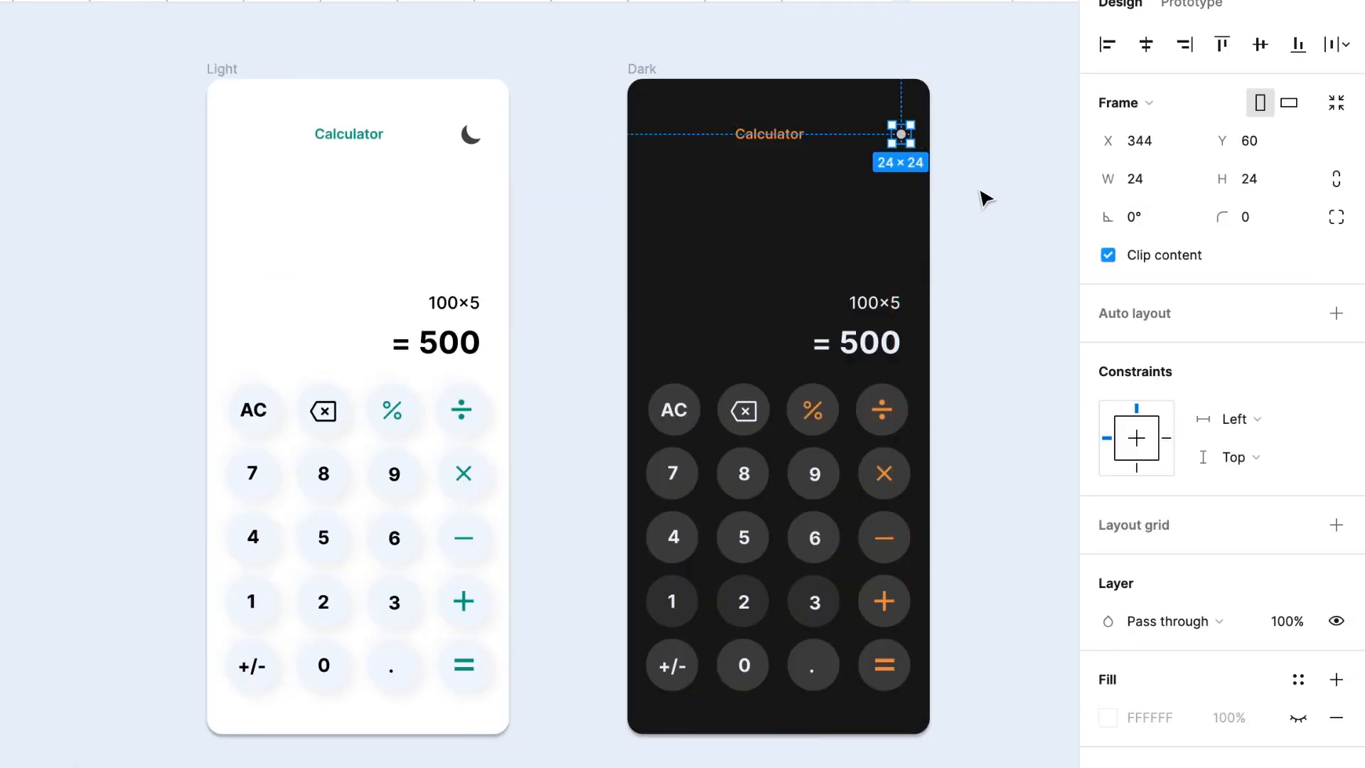
- Recolor the sun icon in the Dark frame to white (FFFFFF)
scroll(1117, 509, down, 3)
click(1108, 500)
click(968, 608)
click(1010, 82)
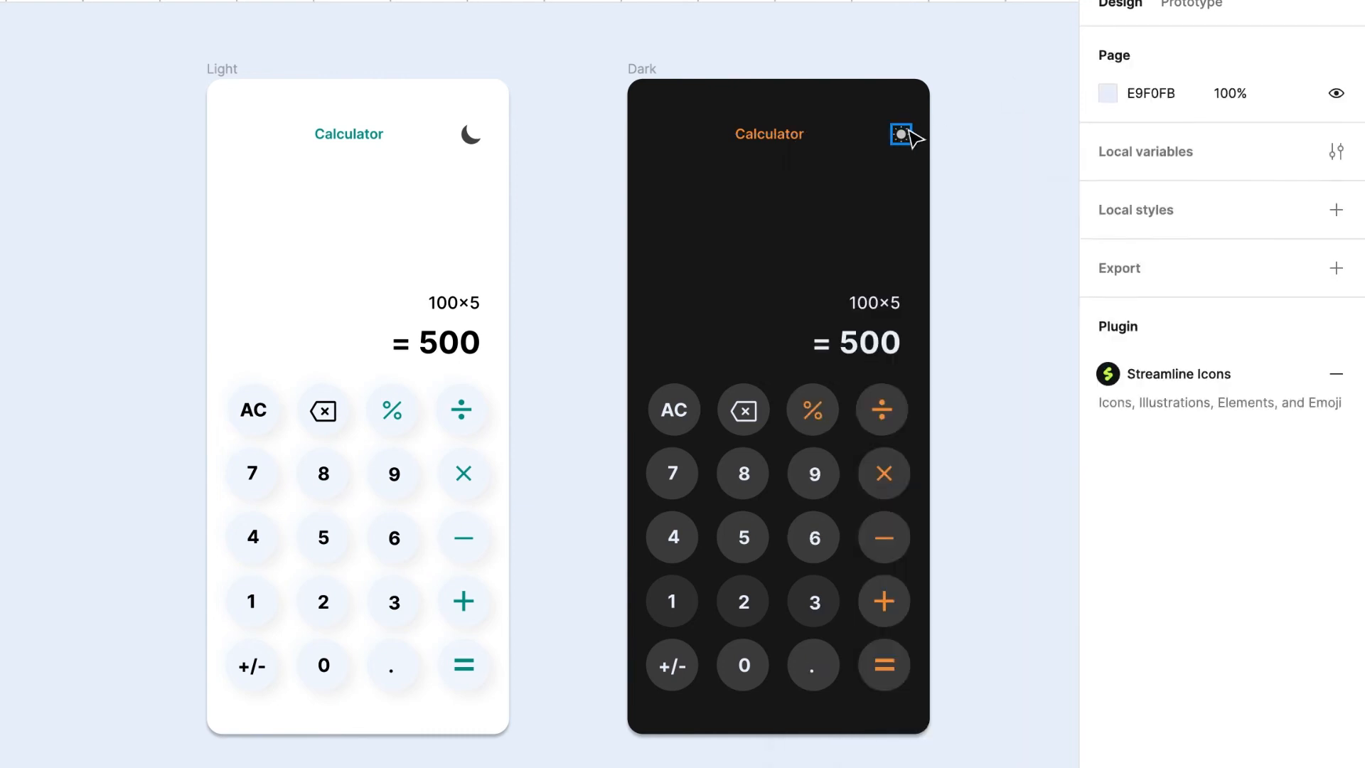
double_click(906, 135)
click(1108, 621)
drag(796, 298, 795, 238)
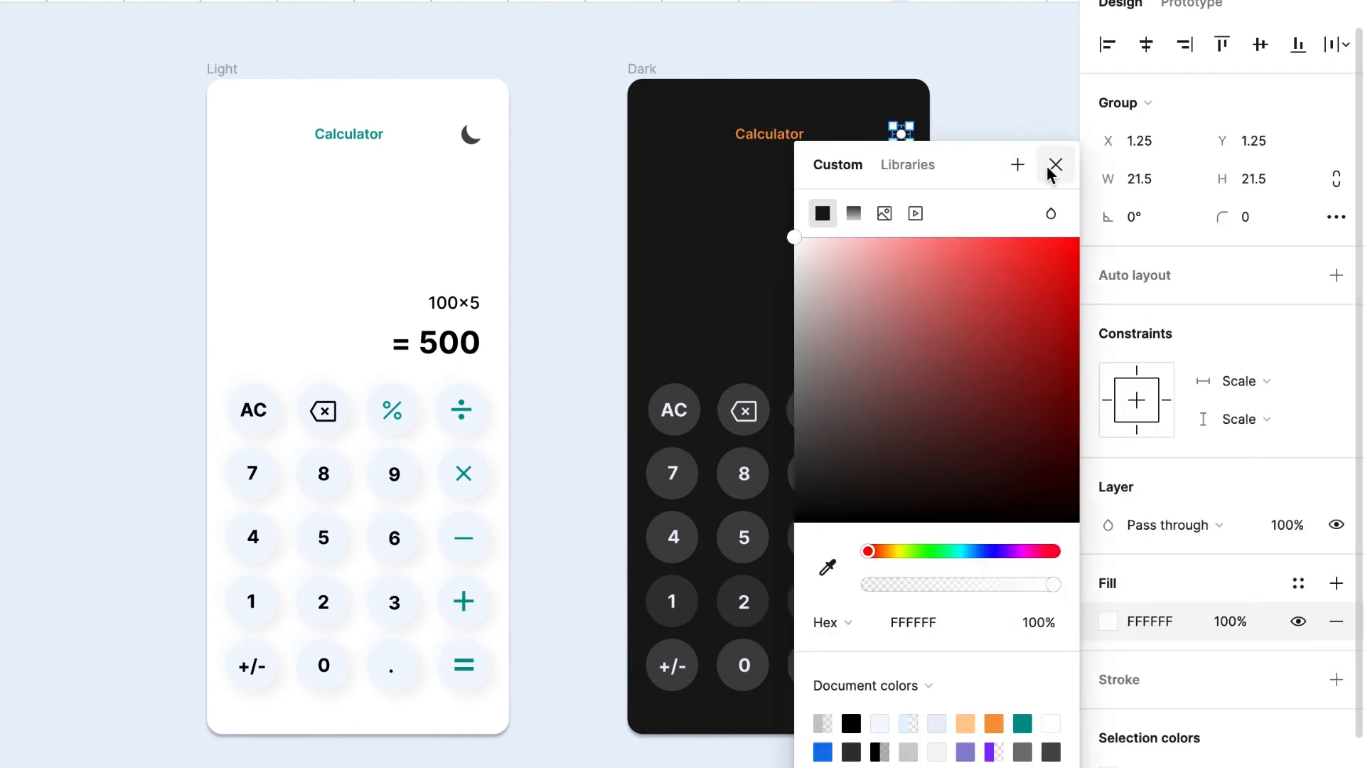
click(1055, 164)
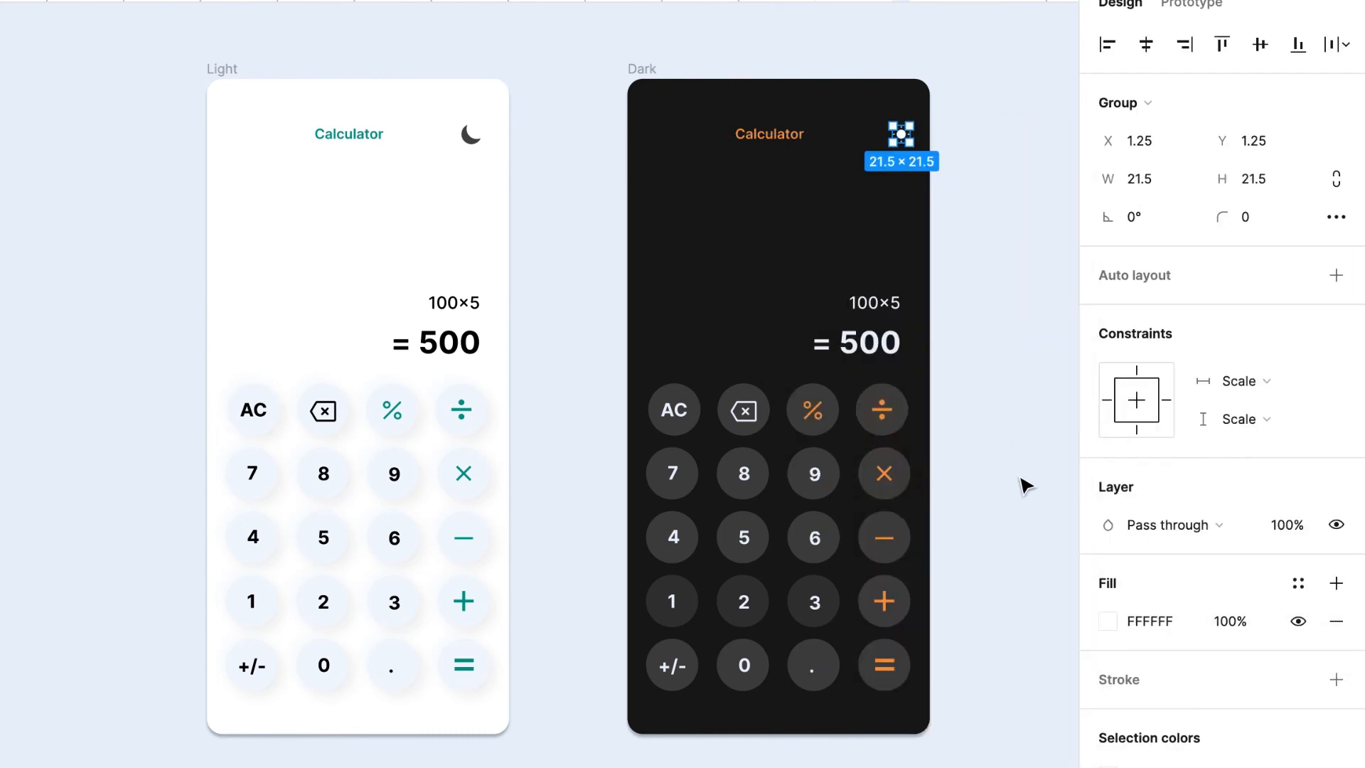
click(1024, 486)
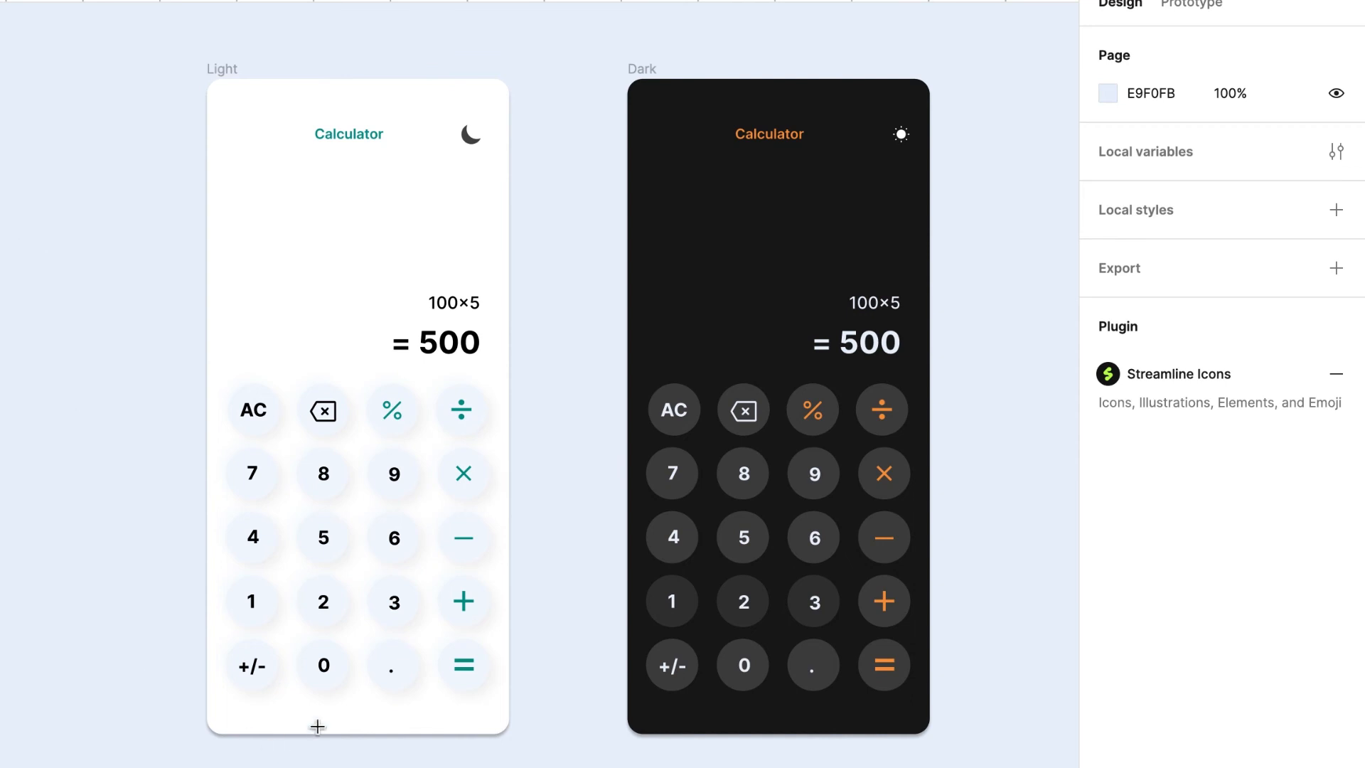
- Draw a horizontal home indicator line about 144 wide at the Light frame's bottom edge with a BCBCBC stroke of weight 3
mouse_move(317, 726)
mouse_down()
mouse_move(428, 727)
mouse_move(358, 729)
mouse_up()
click(1249, 628)
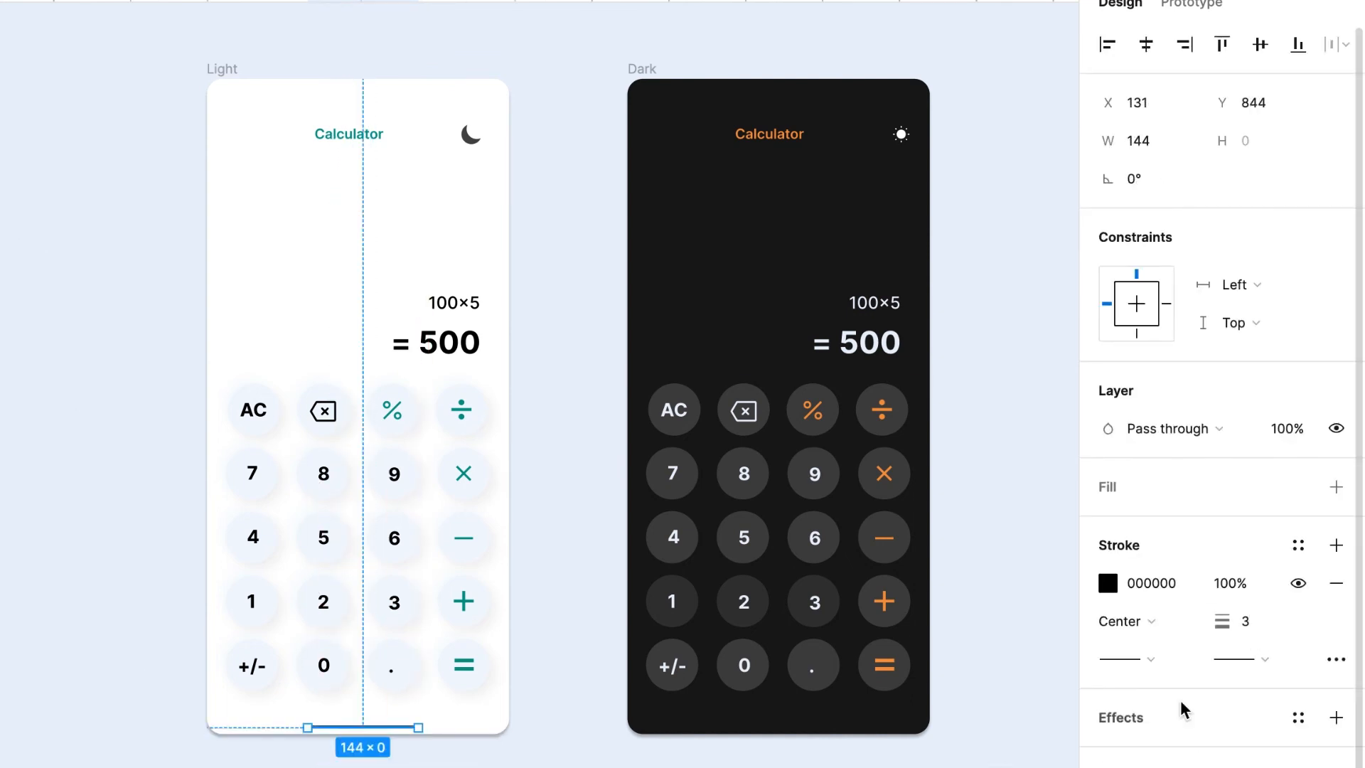
click(1108, 584)
drag(795, 526, 795, 309)
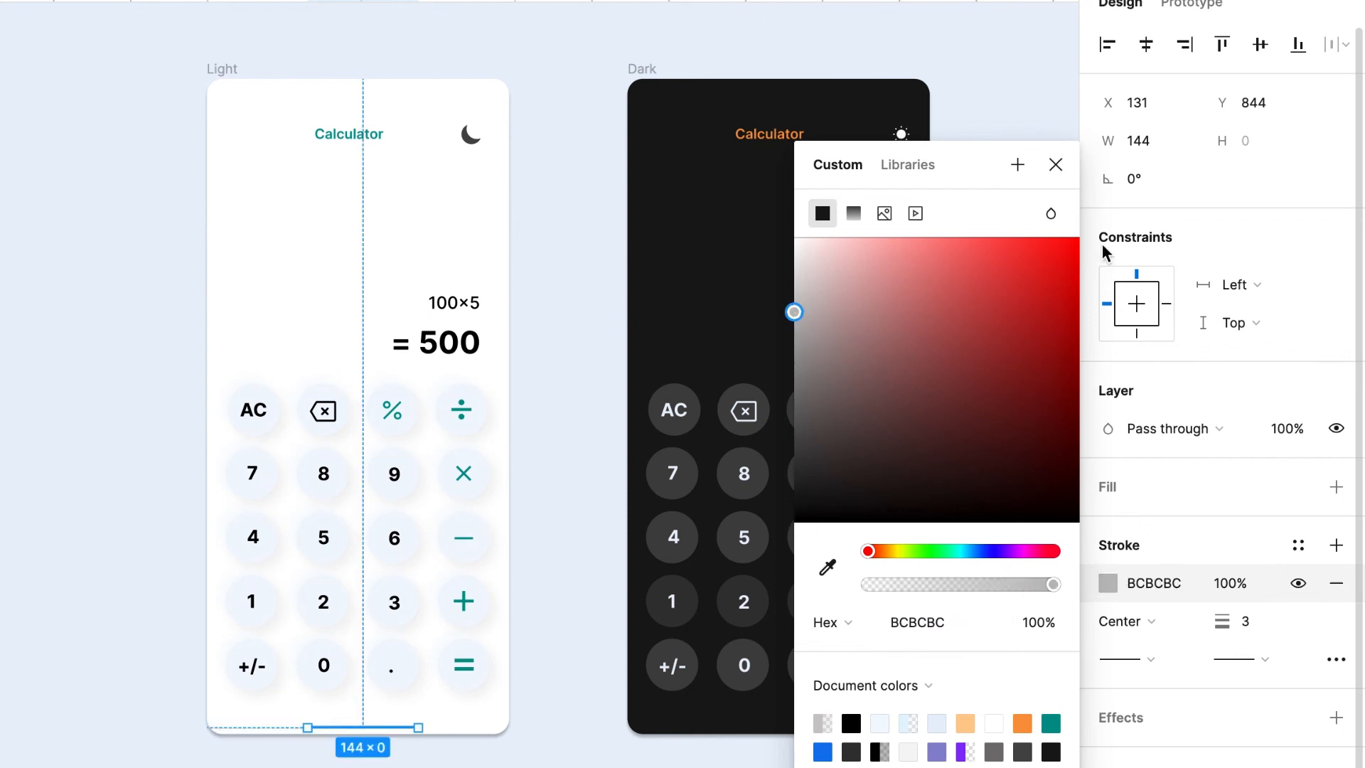
click(1056, 165)
- Duplicate the home indicator line into the bottom of the Dark frame and set its stroke color to F0F0F0
alt+drag(393, 728, 821, 724)
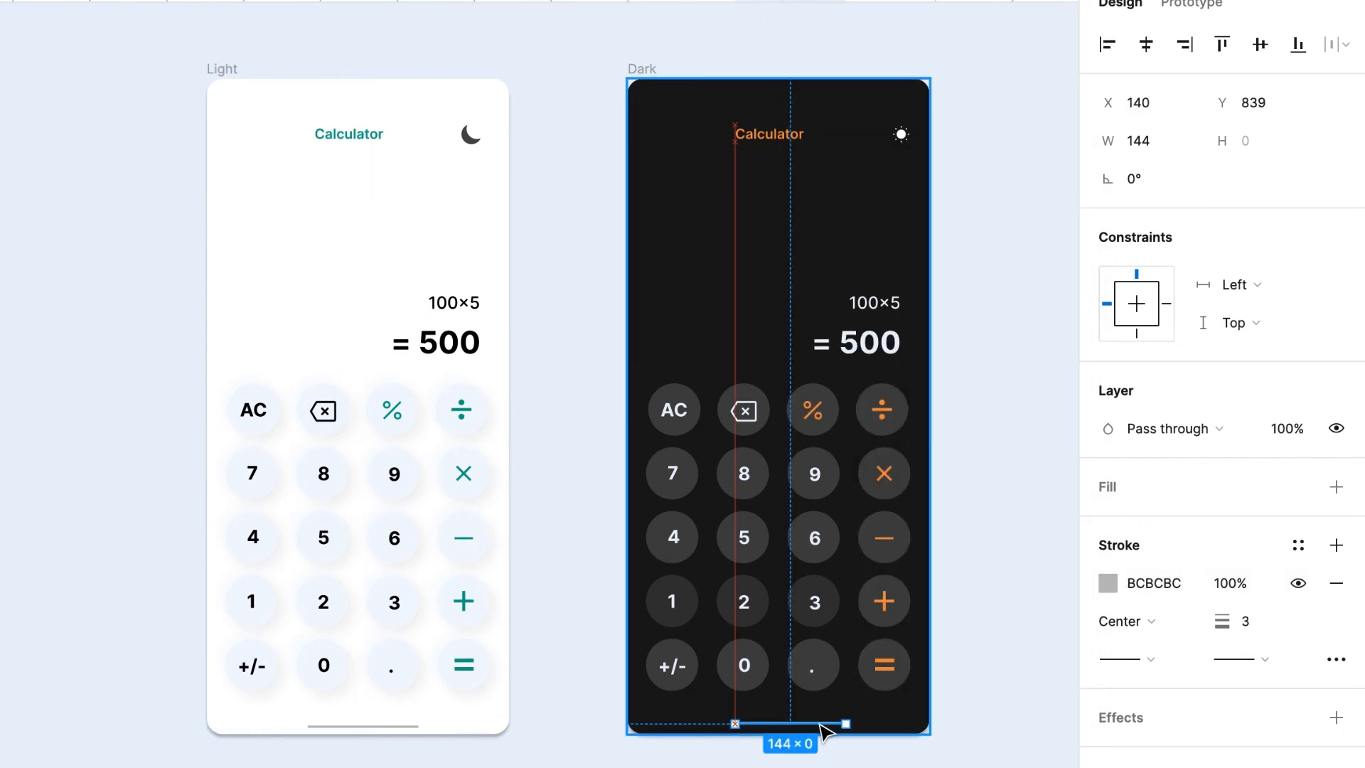
click(1108, 584)
drag(796, 311, 795, 256)
click(991, 487)
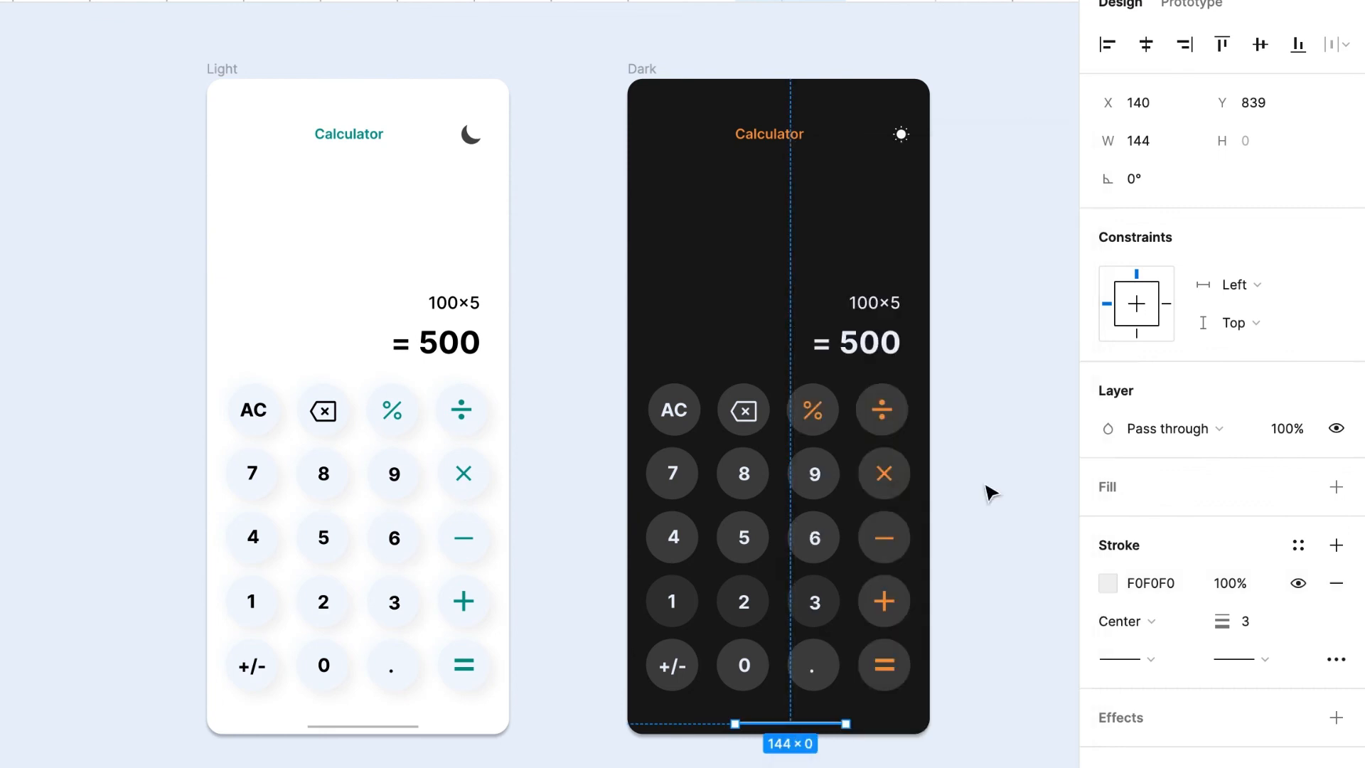
click(990, 488)
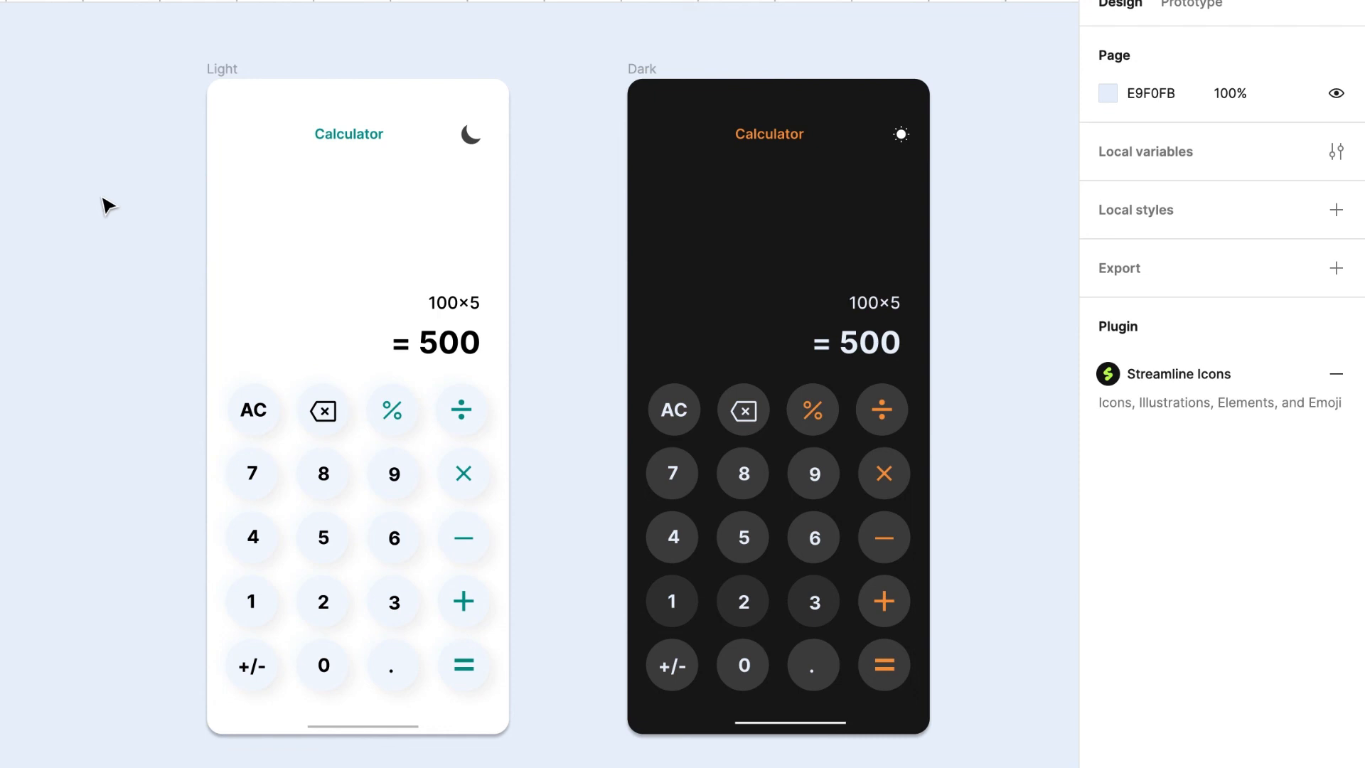
- Add an on-tap prototype interaction from the Light frame's moon icon to the Dark frame using the Smart animate transition
click(1201, 10)
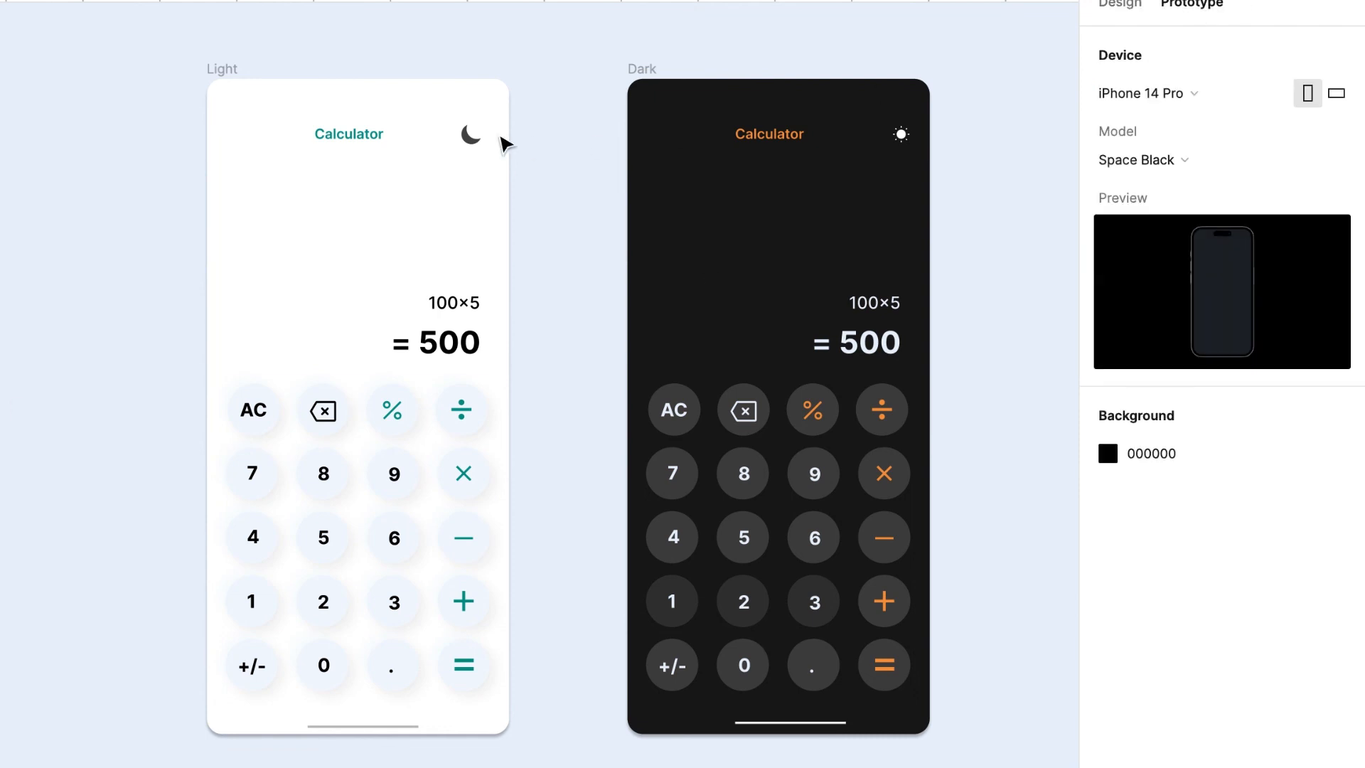
click(470, 140)
drag(480, 134, 663, 175)
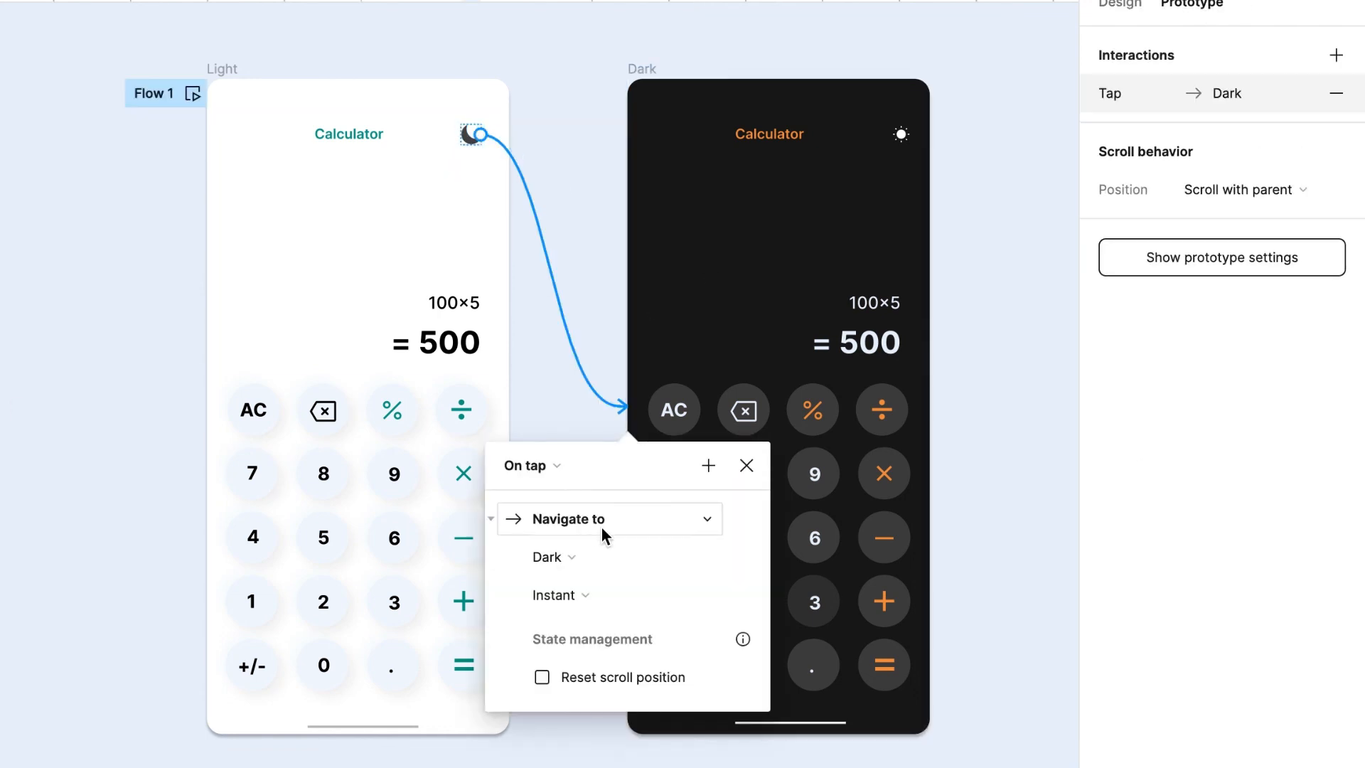
click(568, 604)
click(576, 651)
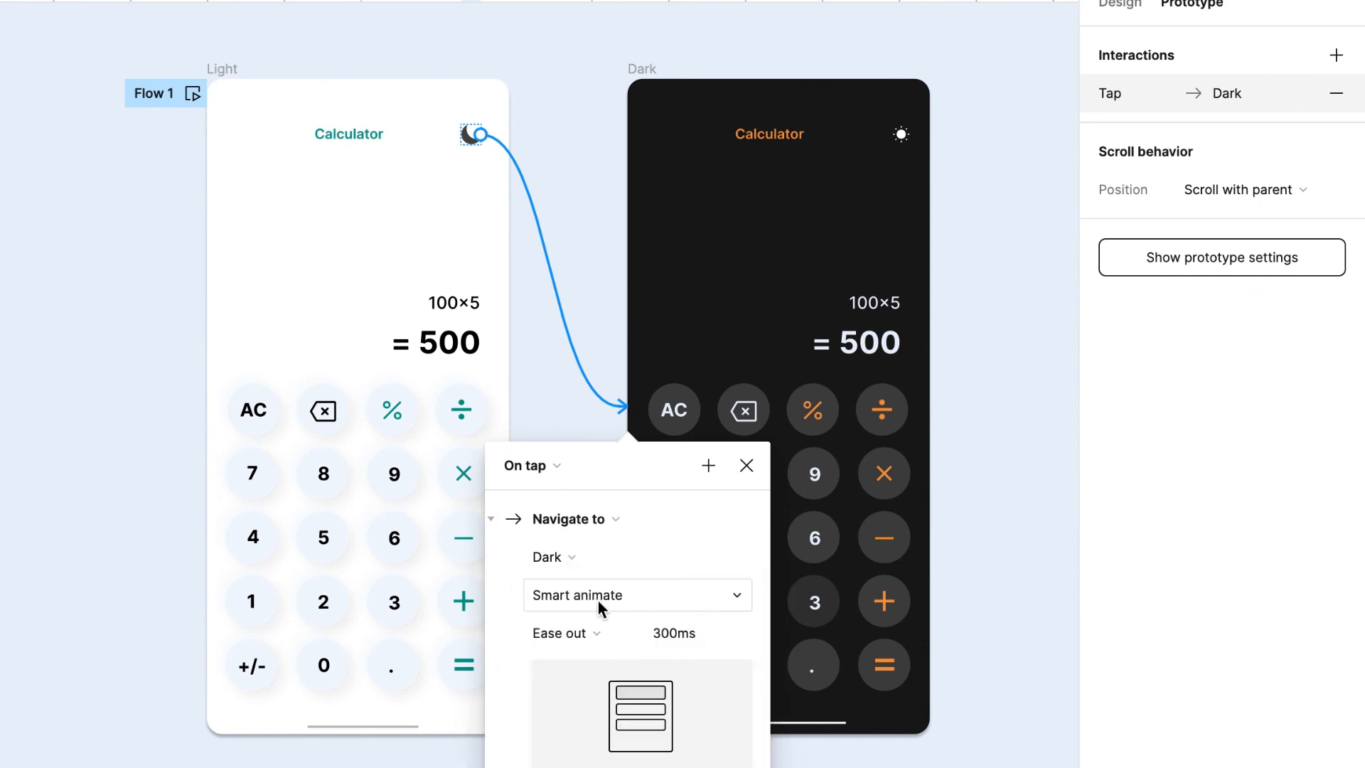
click(746, 471)
- Add an on-tap prototype interaction from the Dark frame's sun icon back to the Light frame
click(900, 135)
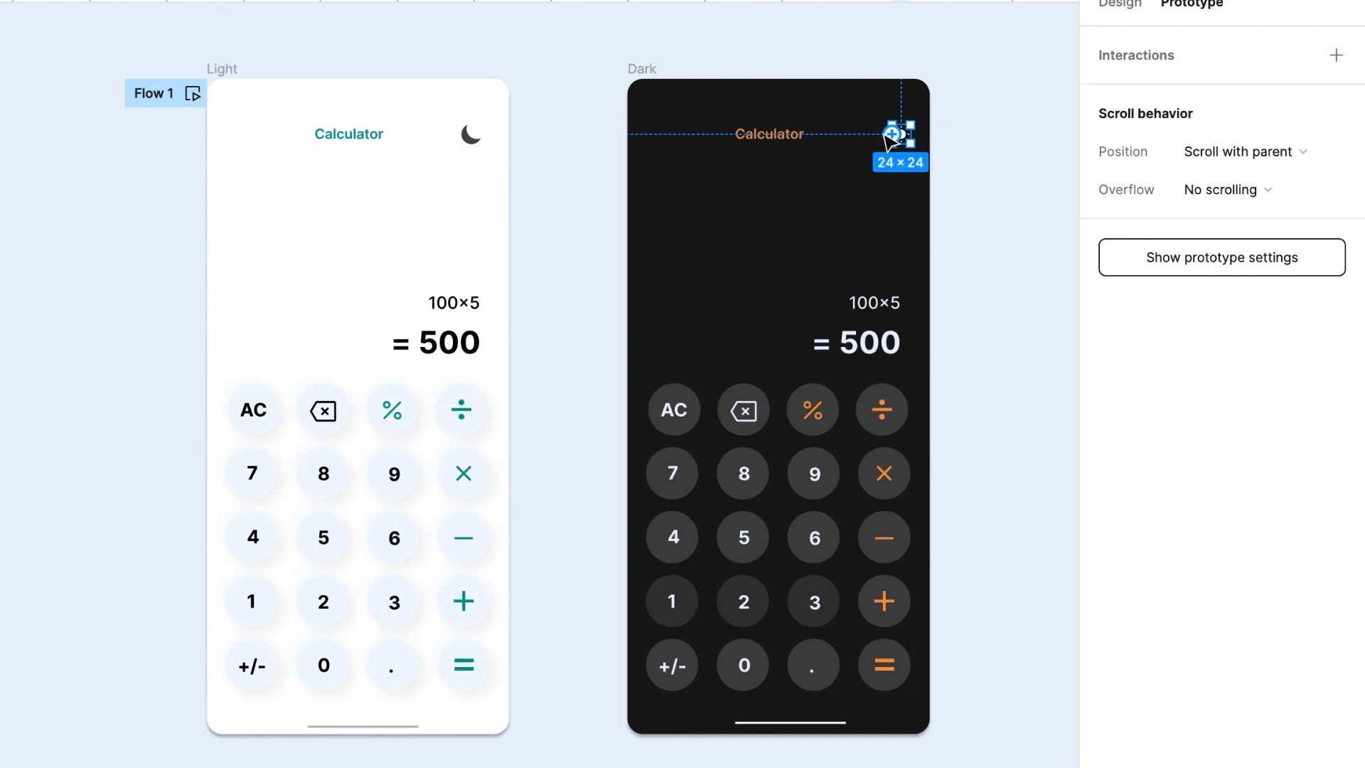
drag(892, 134, 483, 228)
click(628, 465)
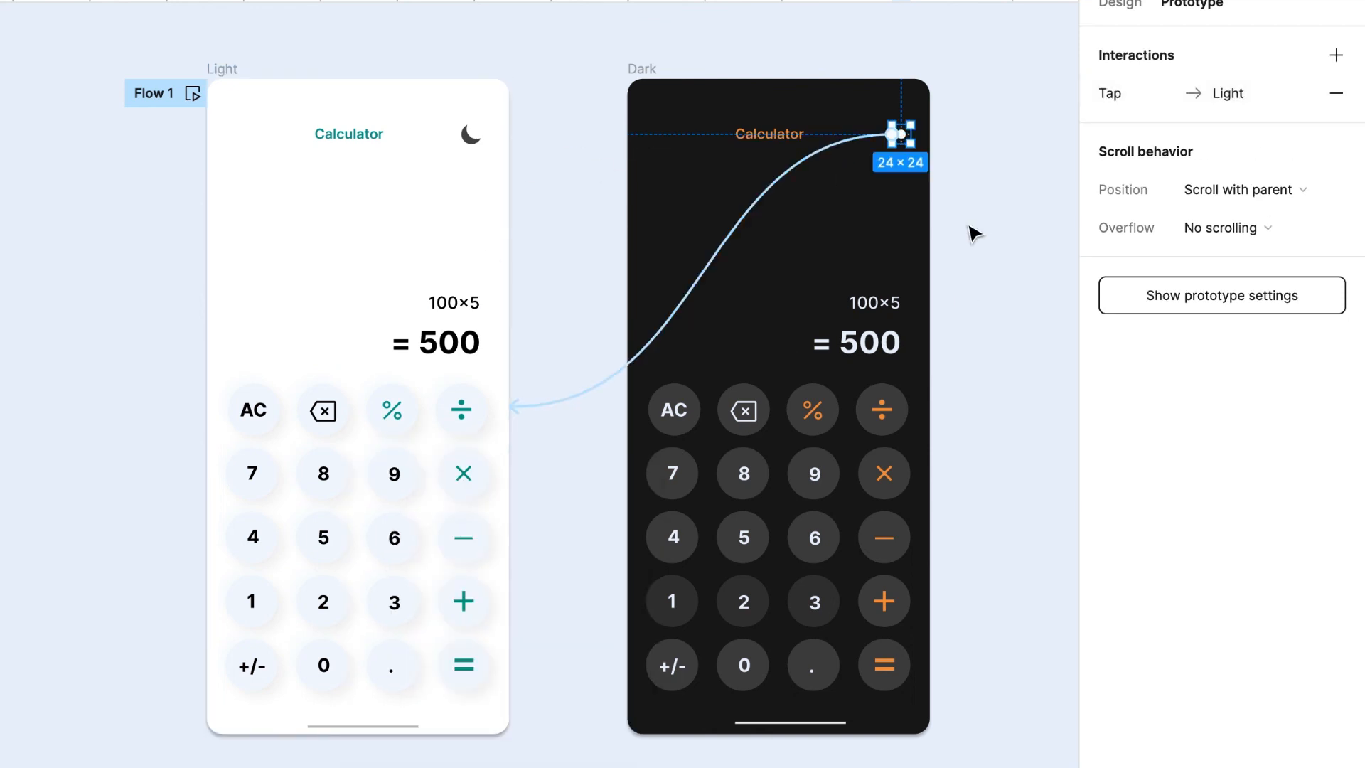
click(971, 227)
- Play Flow 1 and test switching between the light and dark calculator with the moon and sun icons
scroll(972, 228, up, 5)
scroll(971, 228, up, 4)
drag(703, 244, 691, 242)
scroll(693, 242, down, 8)
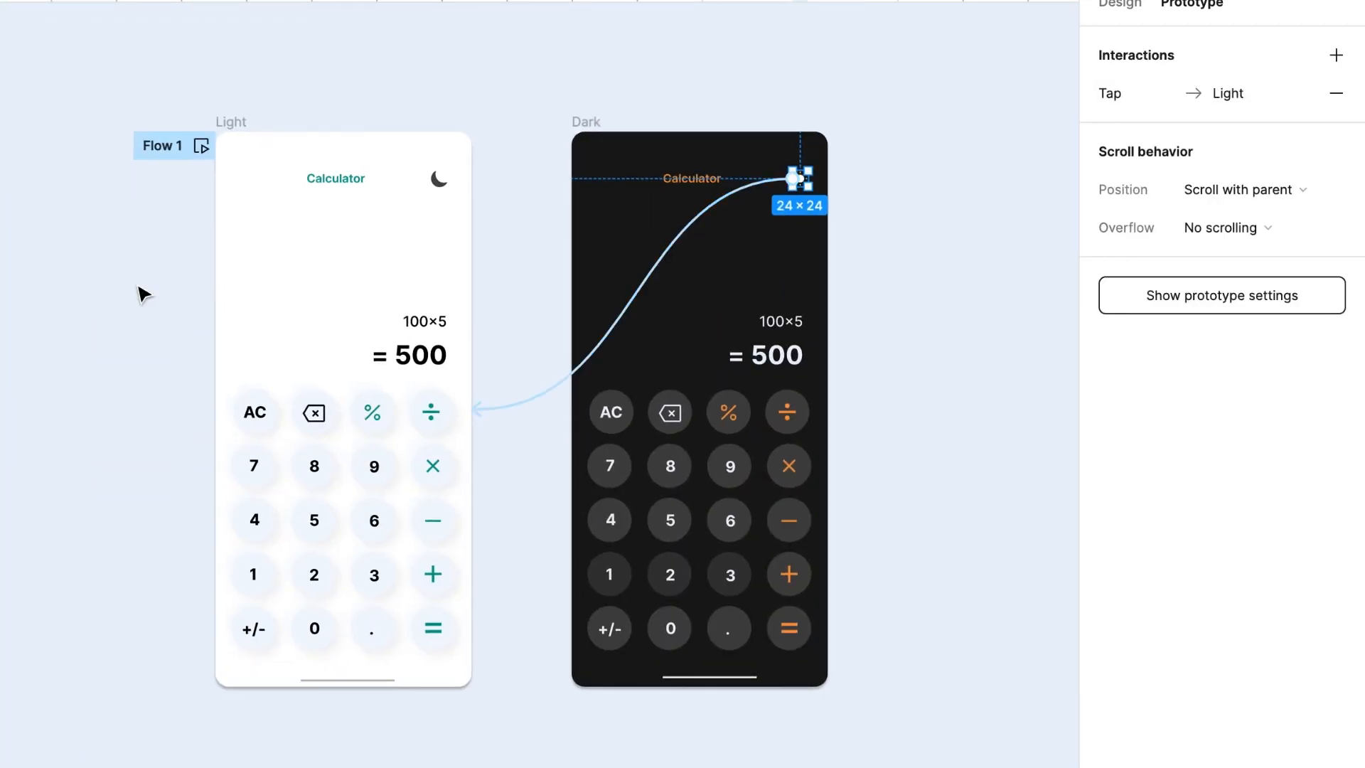
click(159, 392)
click(202, 149)
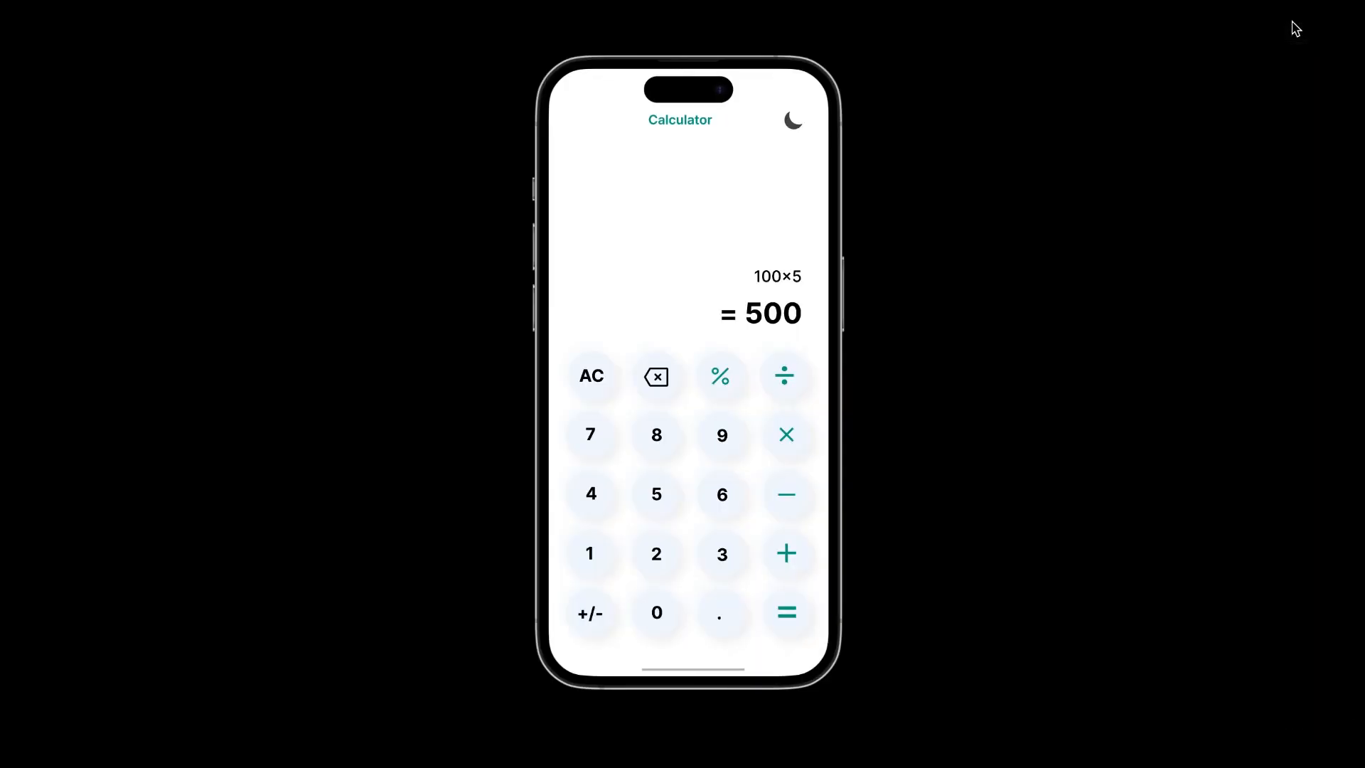
click(795, 121)
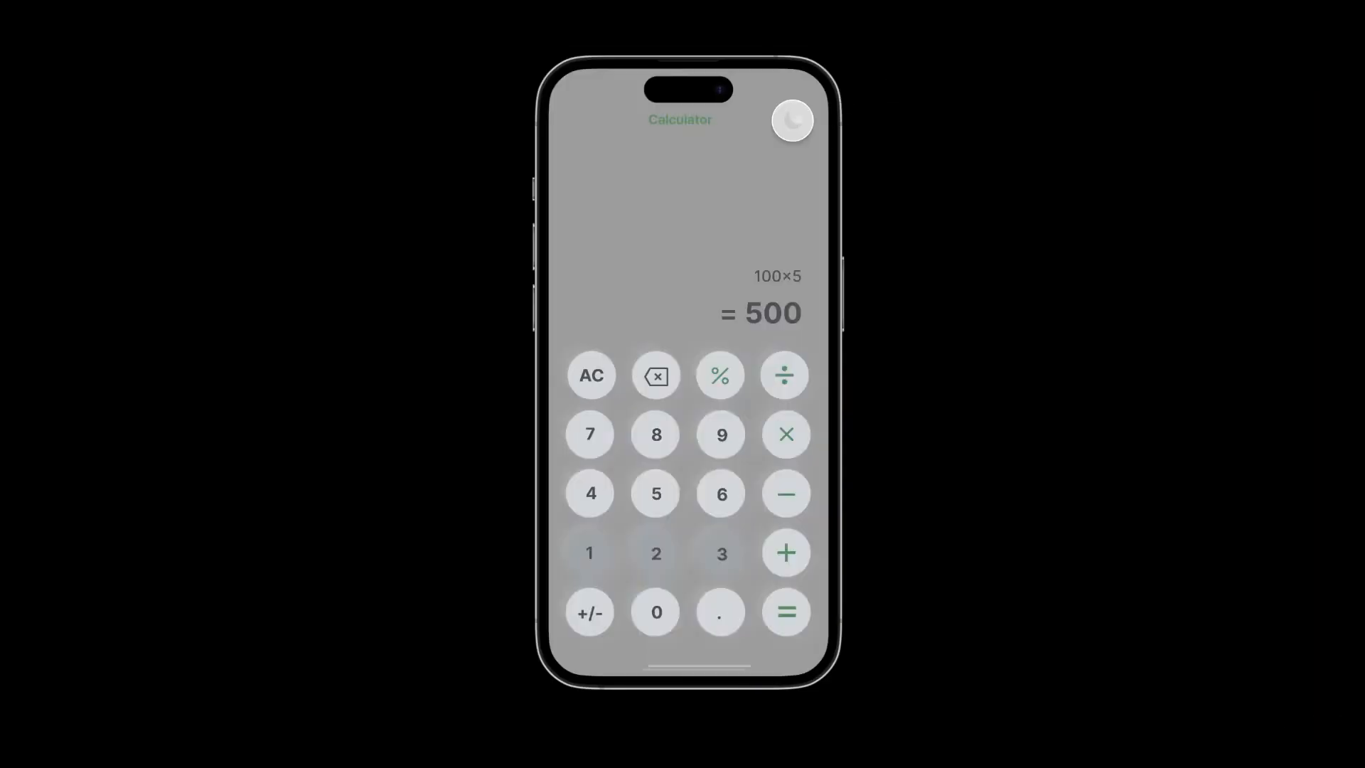
click(811, 128)
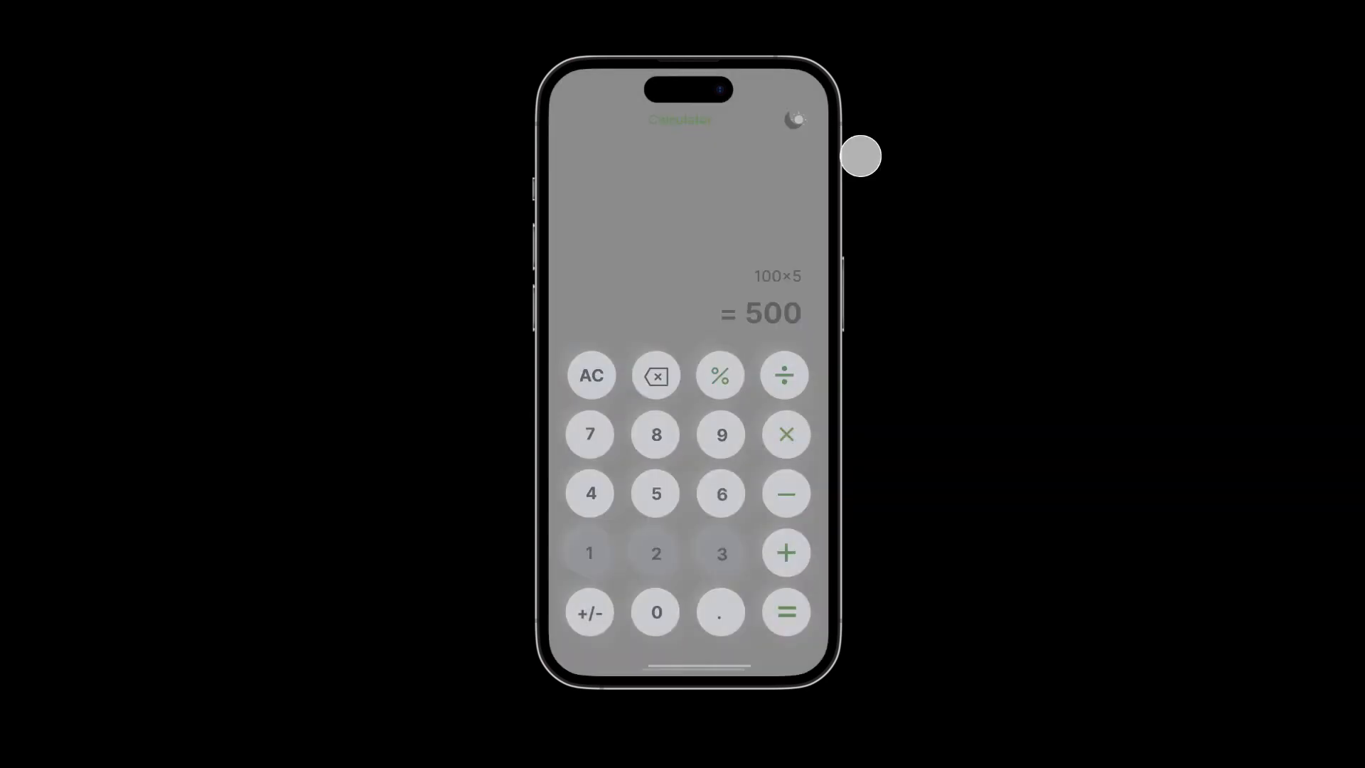
click(796, 121)
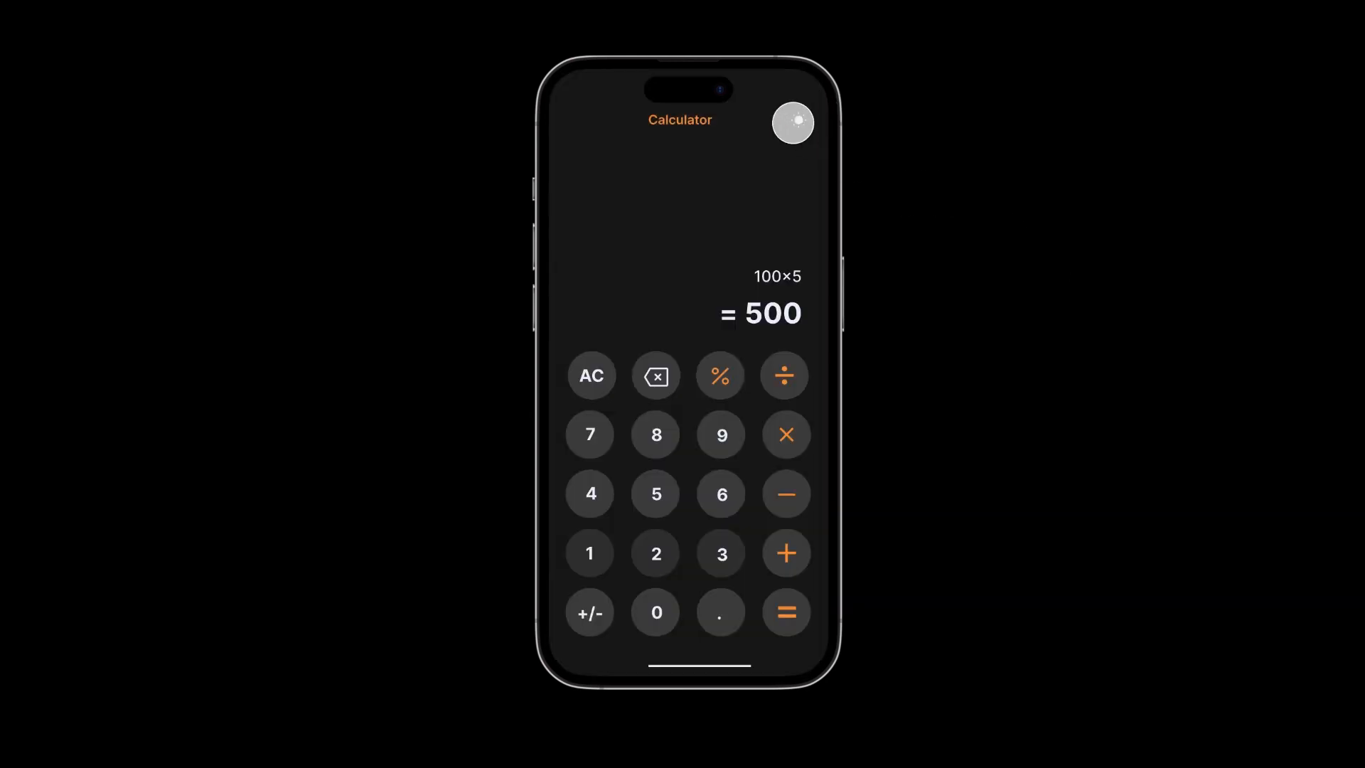
click(793, 122)
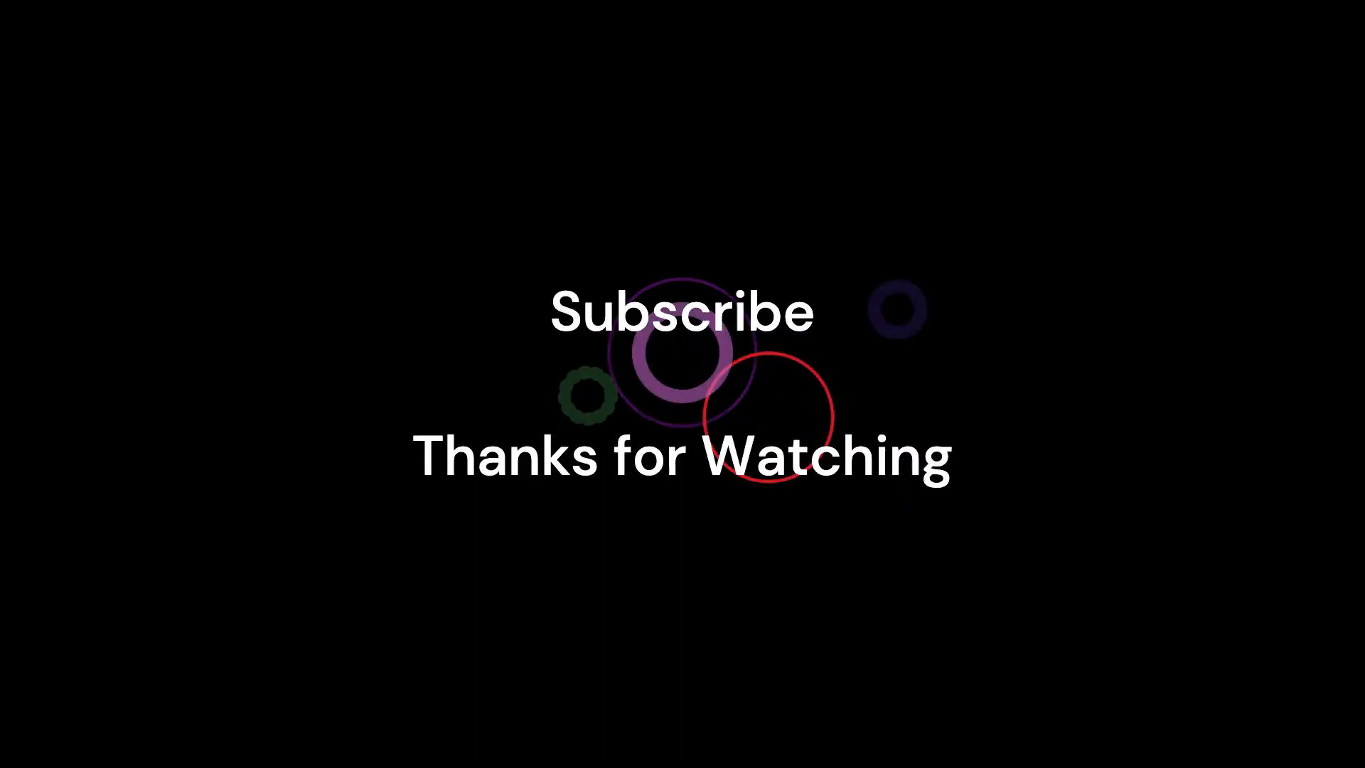